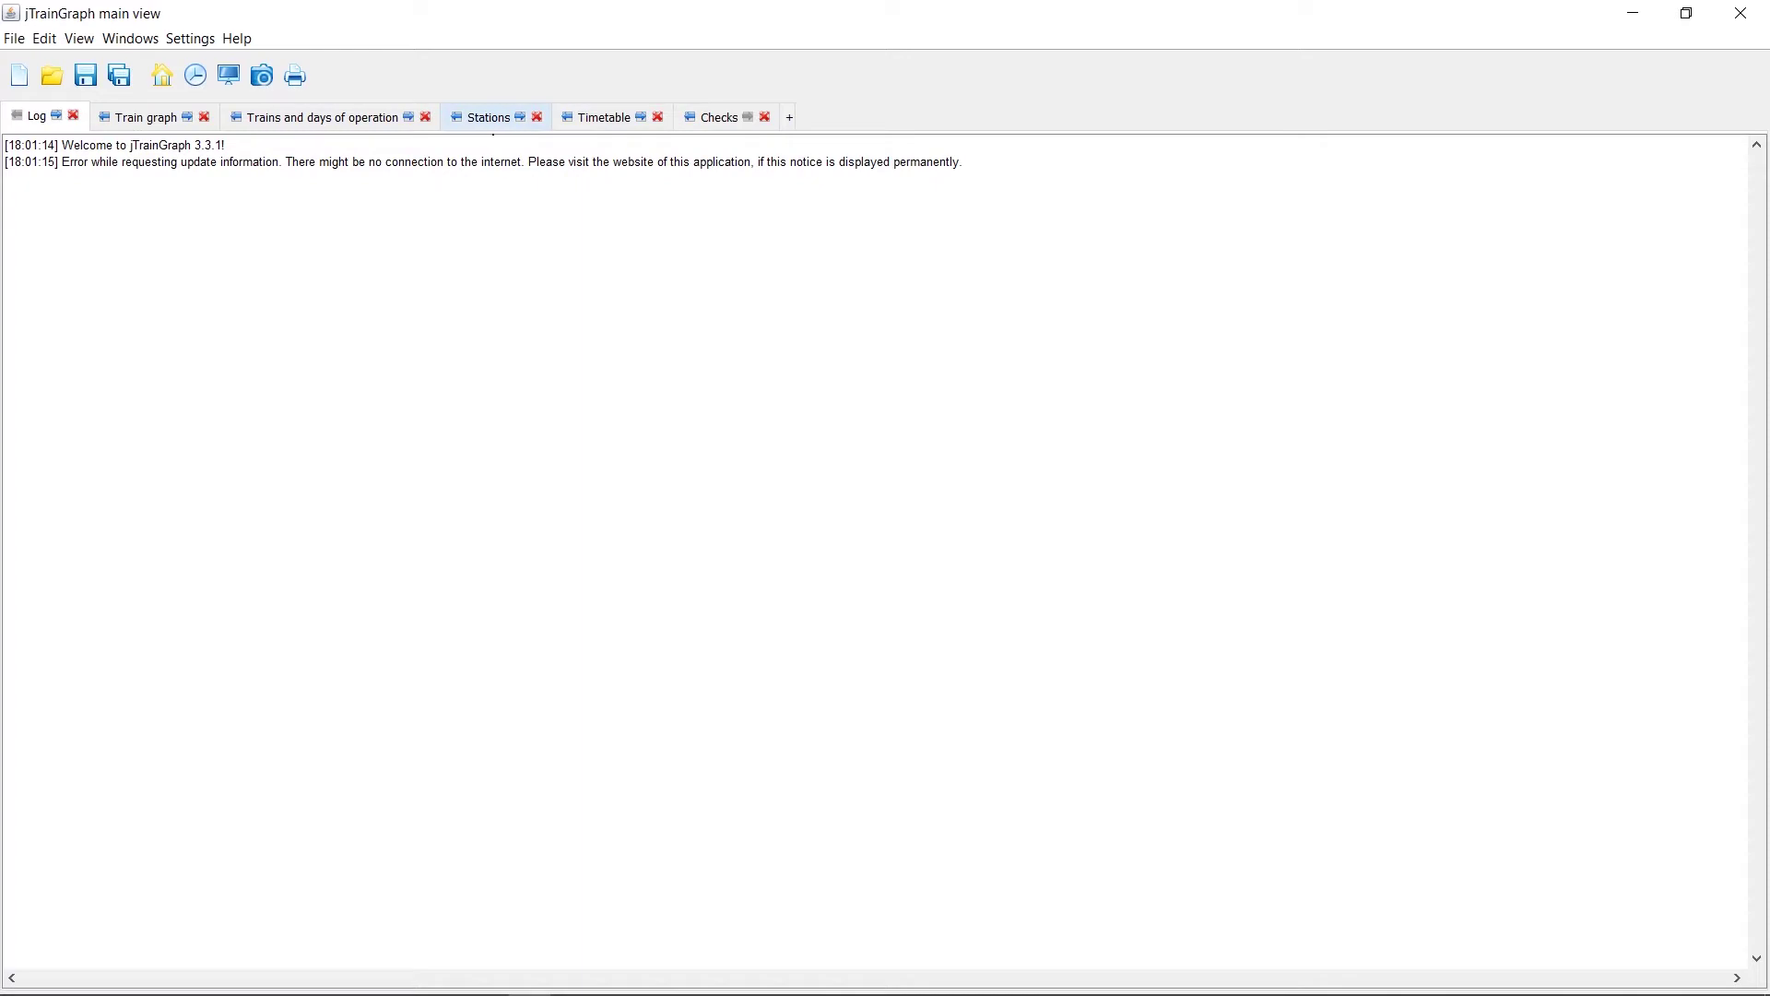
Step: Add the stations Kertosono at kilometre 215.479 and Purwoasri at kilometre 208.329 to the station list
{"action": "left_click", "coordinate": [486, 117]}
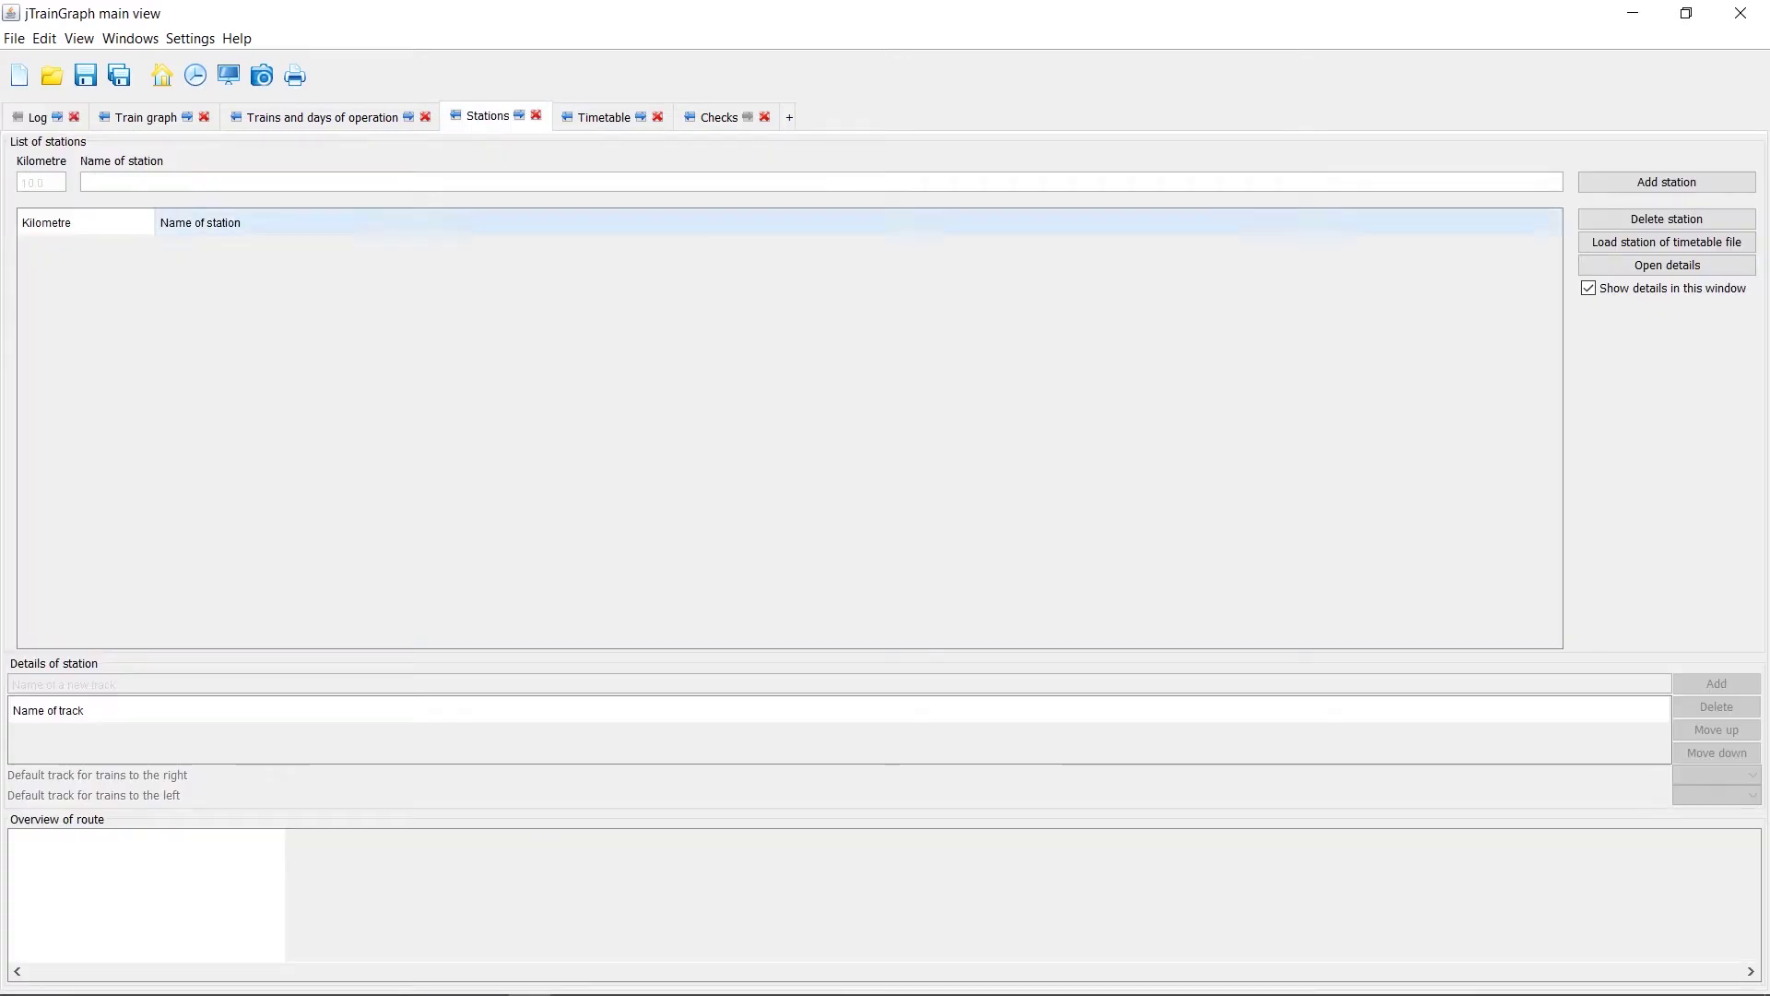
{"action": "key", "text": "super+Right"}
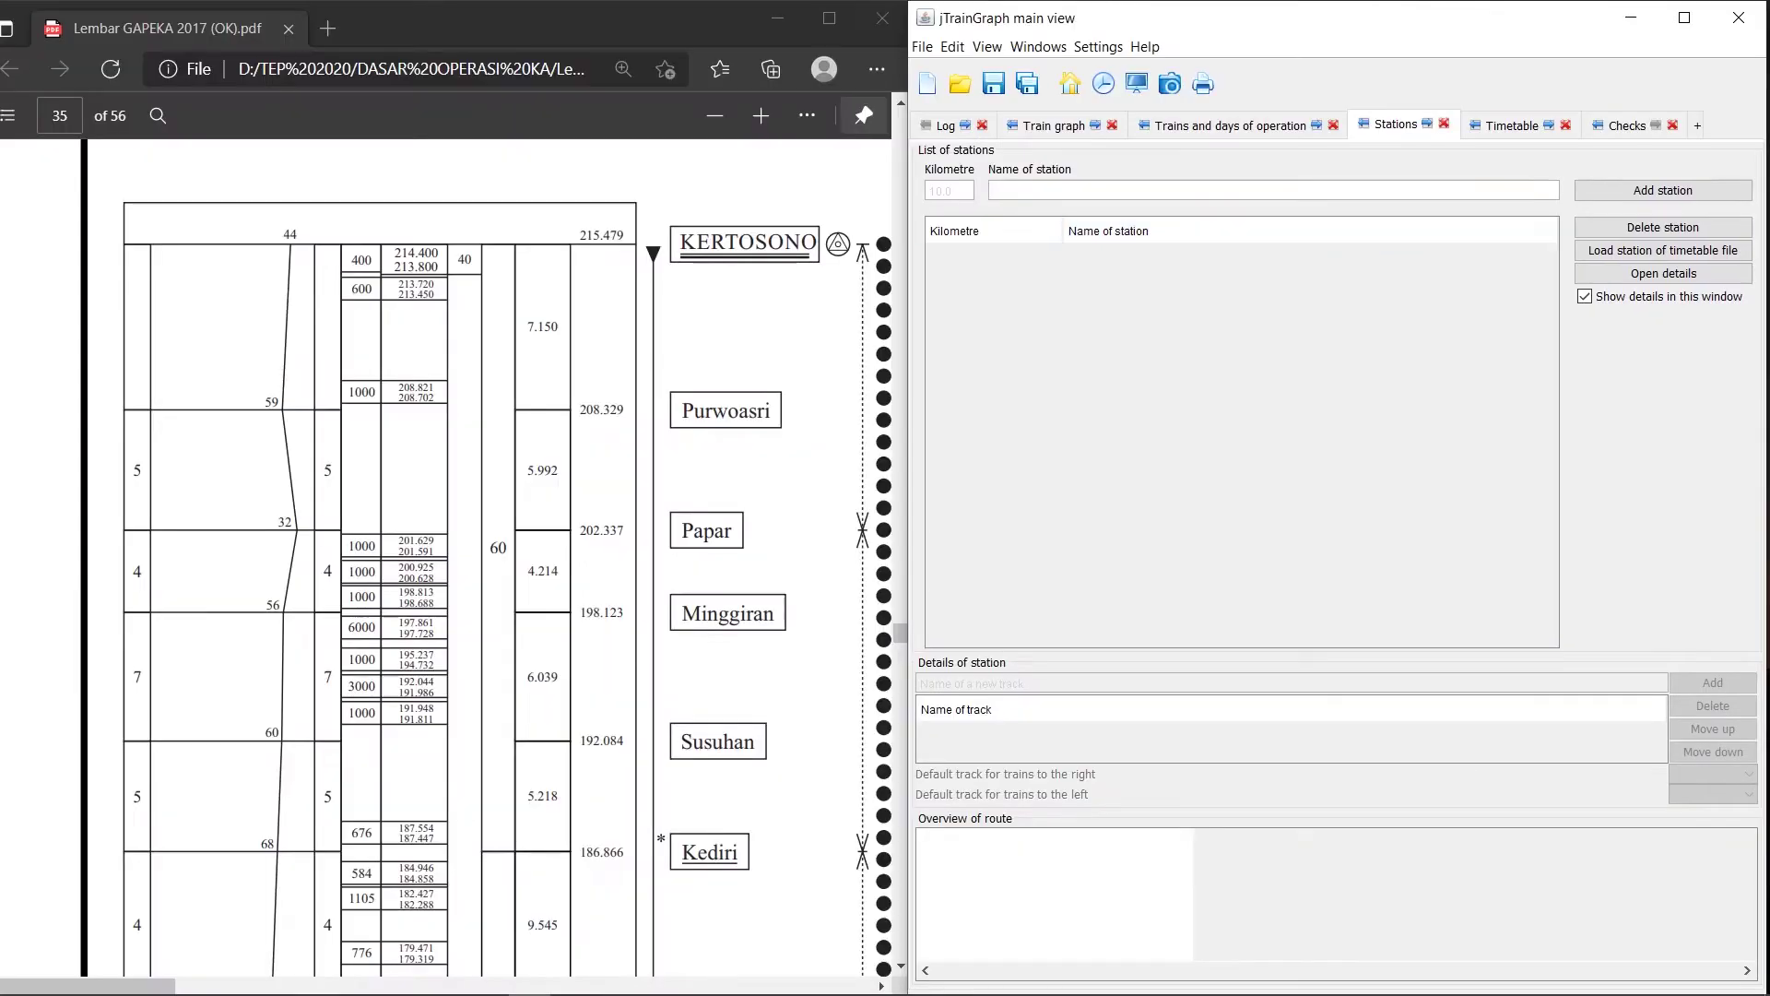
{"action": "type", "text": "215.479 Kertosono"}
{"action": "key", "text": "Return"}
{"action": "type", "text": "208.329"}
{"action": "key", "text": "Tab"}
{"action": "type", "text": "Purwoasr"}
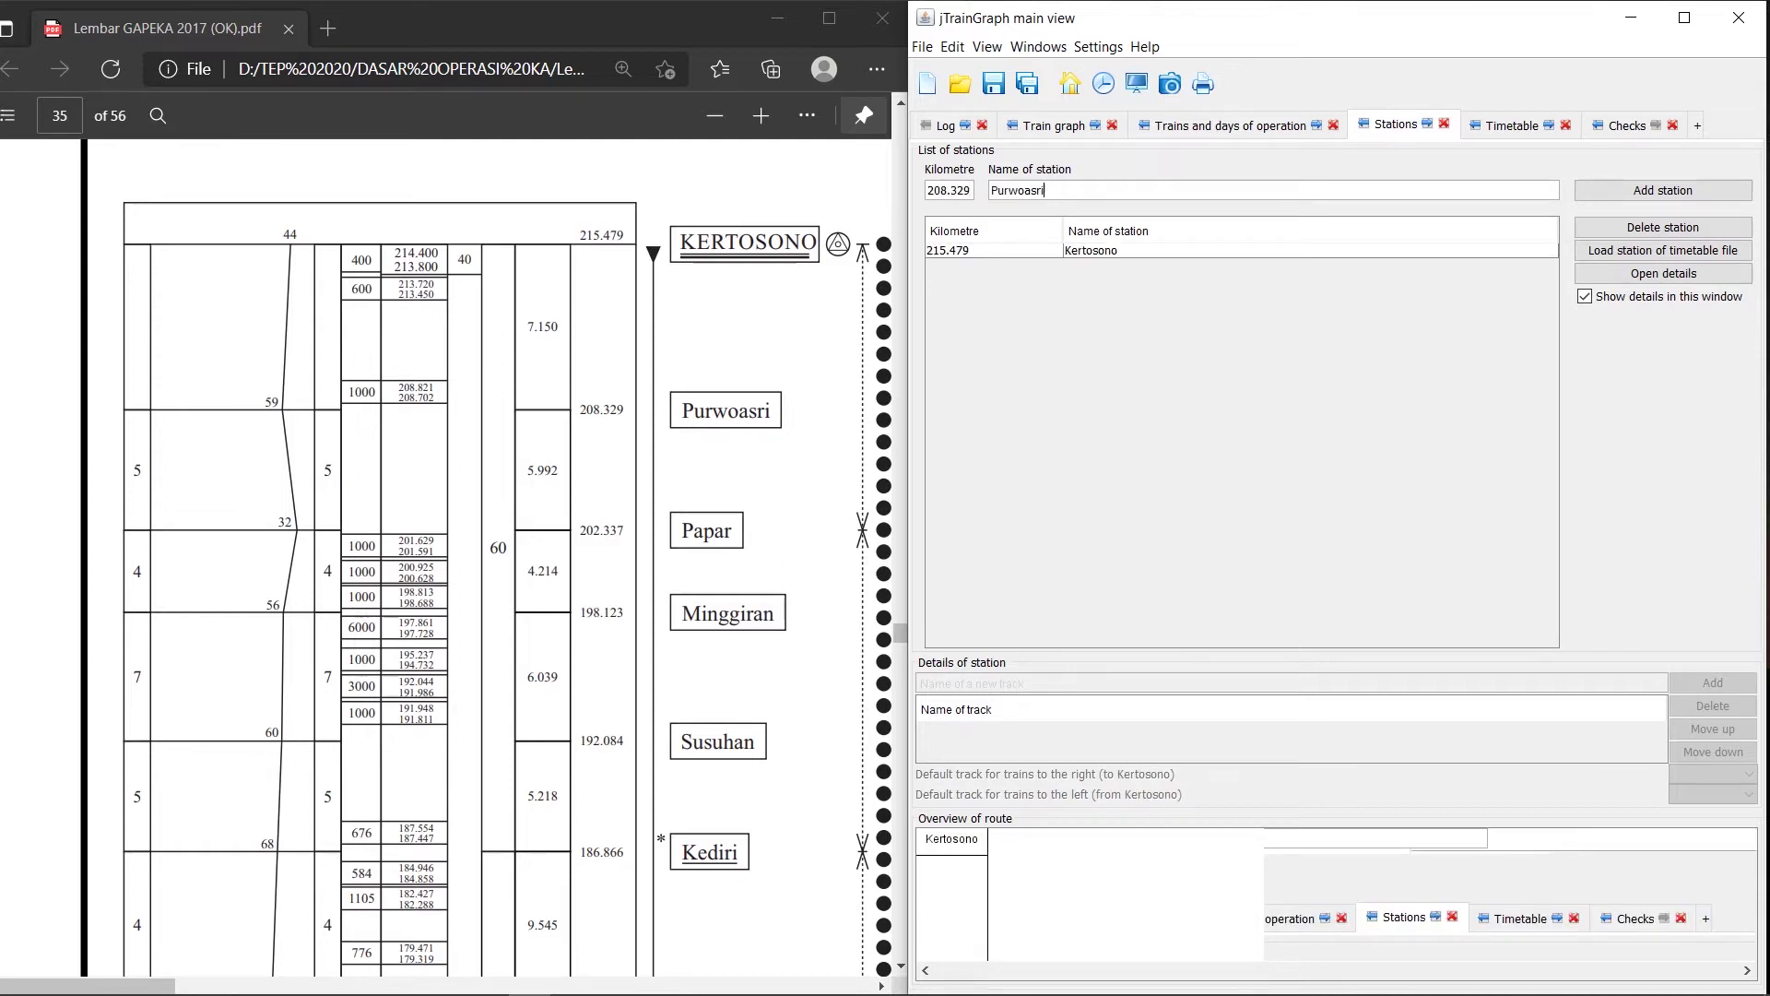
{"action": "key", "text": "Return"}
Step: Add the stations Papar at kilometre 202.337 and Minggiran at kilometre 198.123
{"action": "type", "text": "202.337 Papar"}
{"action": "key", "text": "Return"}
{"action": "type", "text": "198.123"}
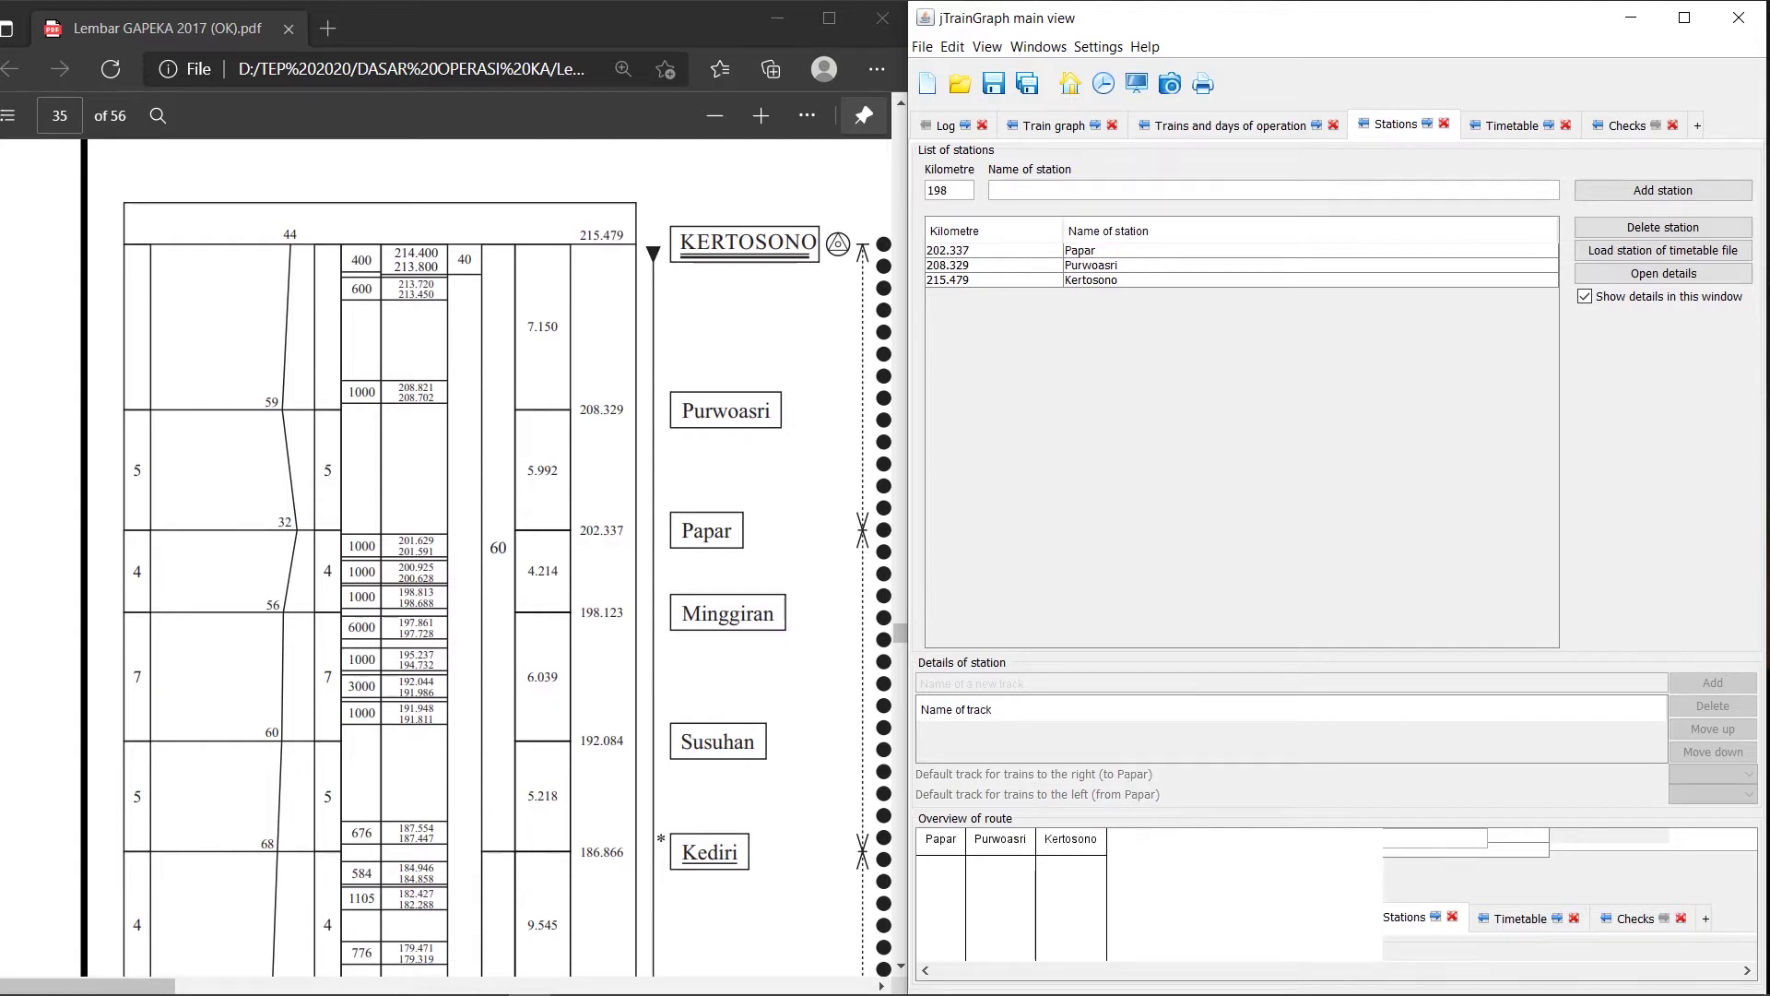
{"action": "key", "text": "Tab"}
{"action": "type", "text": "Minggiran"}
{"action": "key", "text": "Return"}
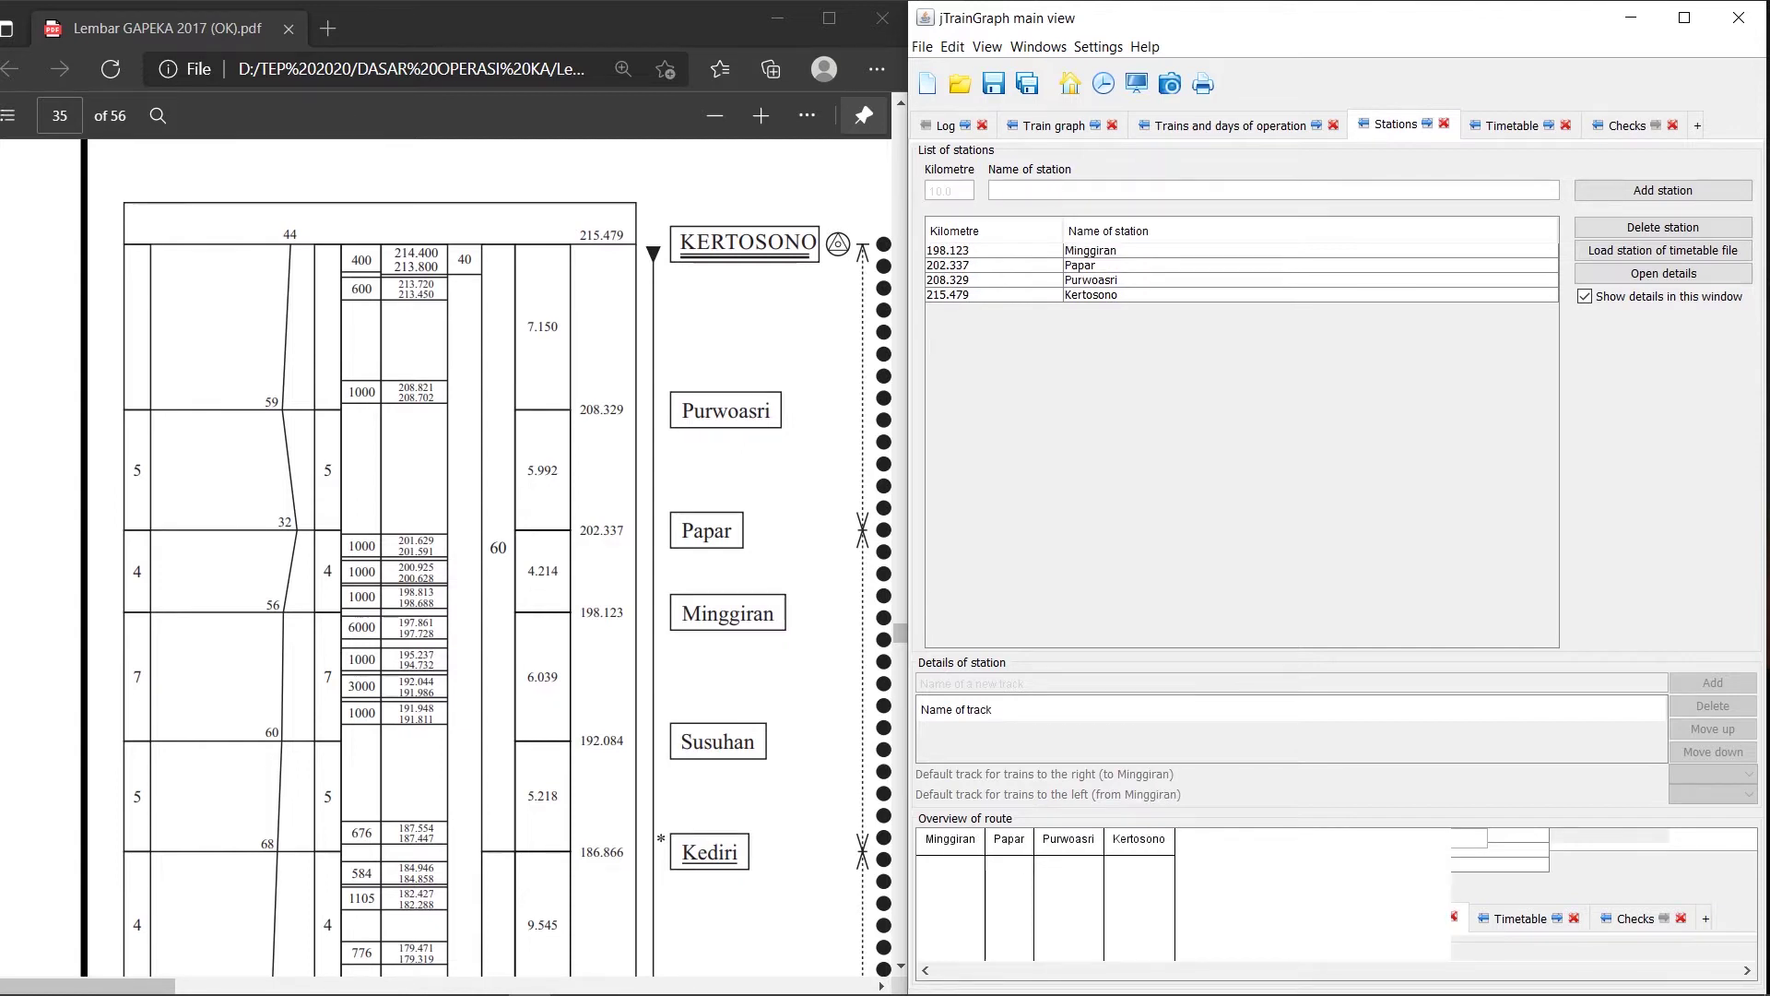
Step: Add the stations Susuhan at kilometre 192.084 and Kediri at kilometre 186.866
{"action": "scroll", "coordinate": [443, 553], "scroll_direction": "down", "scroll_amount": 4}
{"action": "type", "text": "192."}
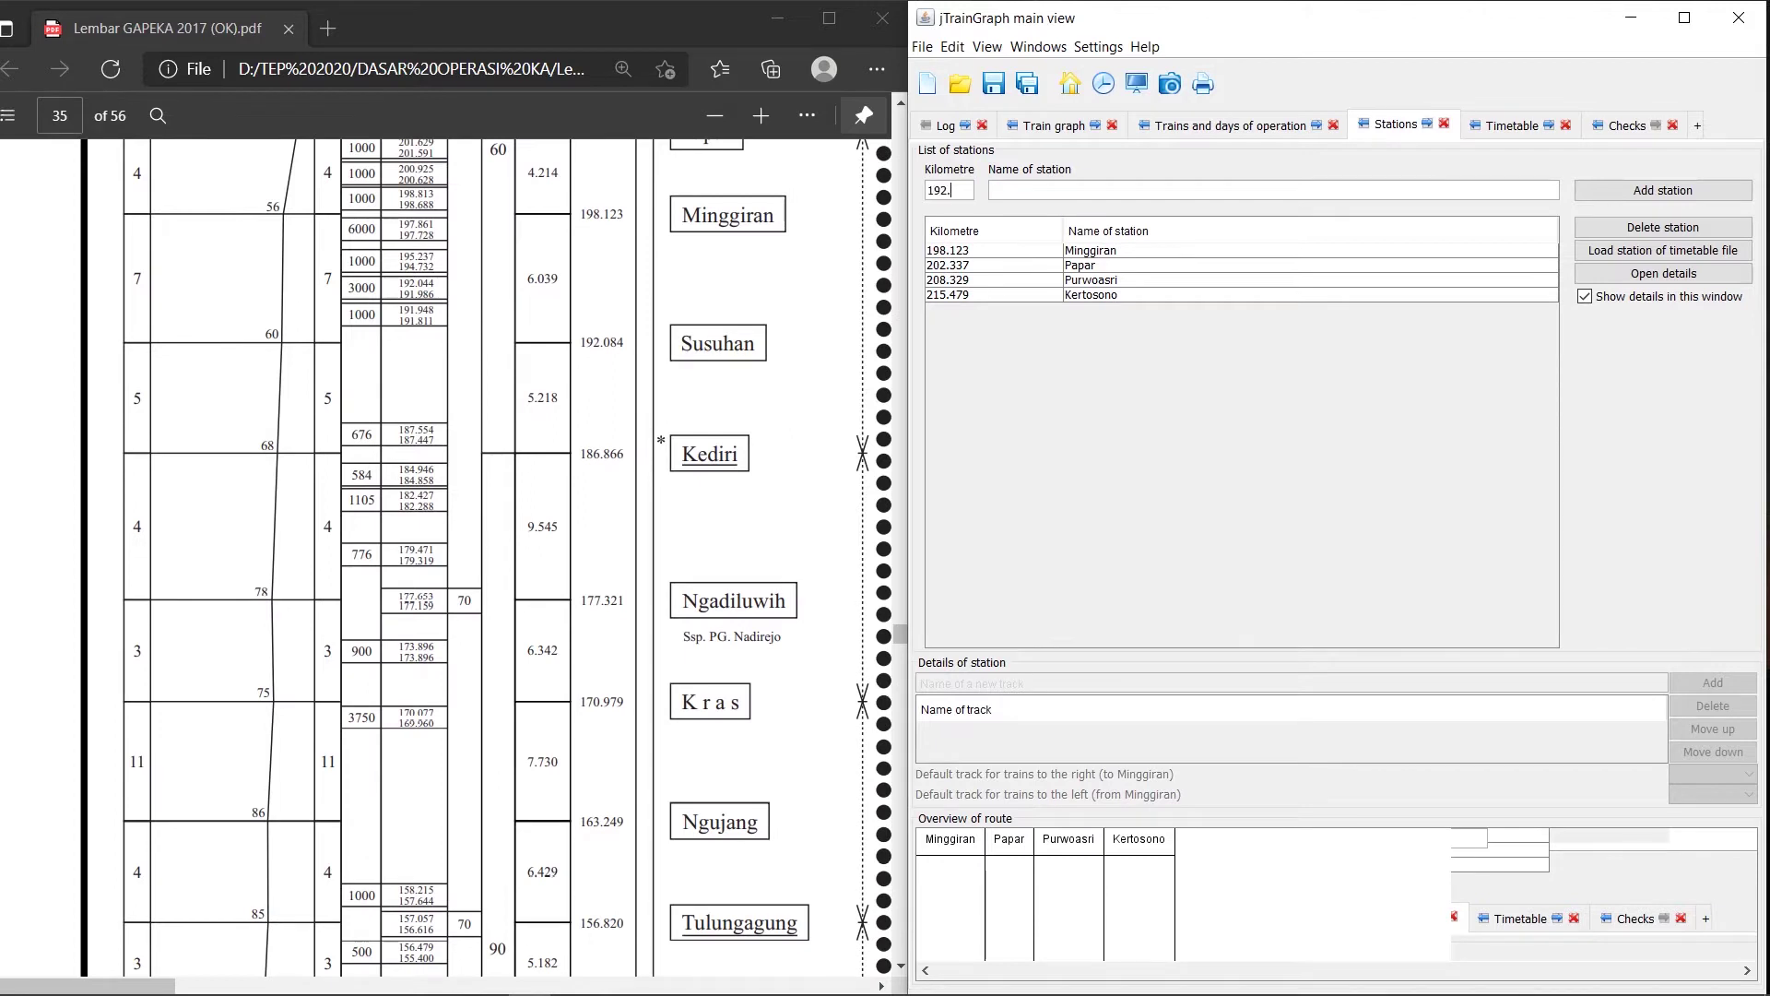
{"action": "type", "text": "084 Susuhan"}
{"action": "key", "text": "Return"}
{"action": "type", "text": "186.866"}
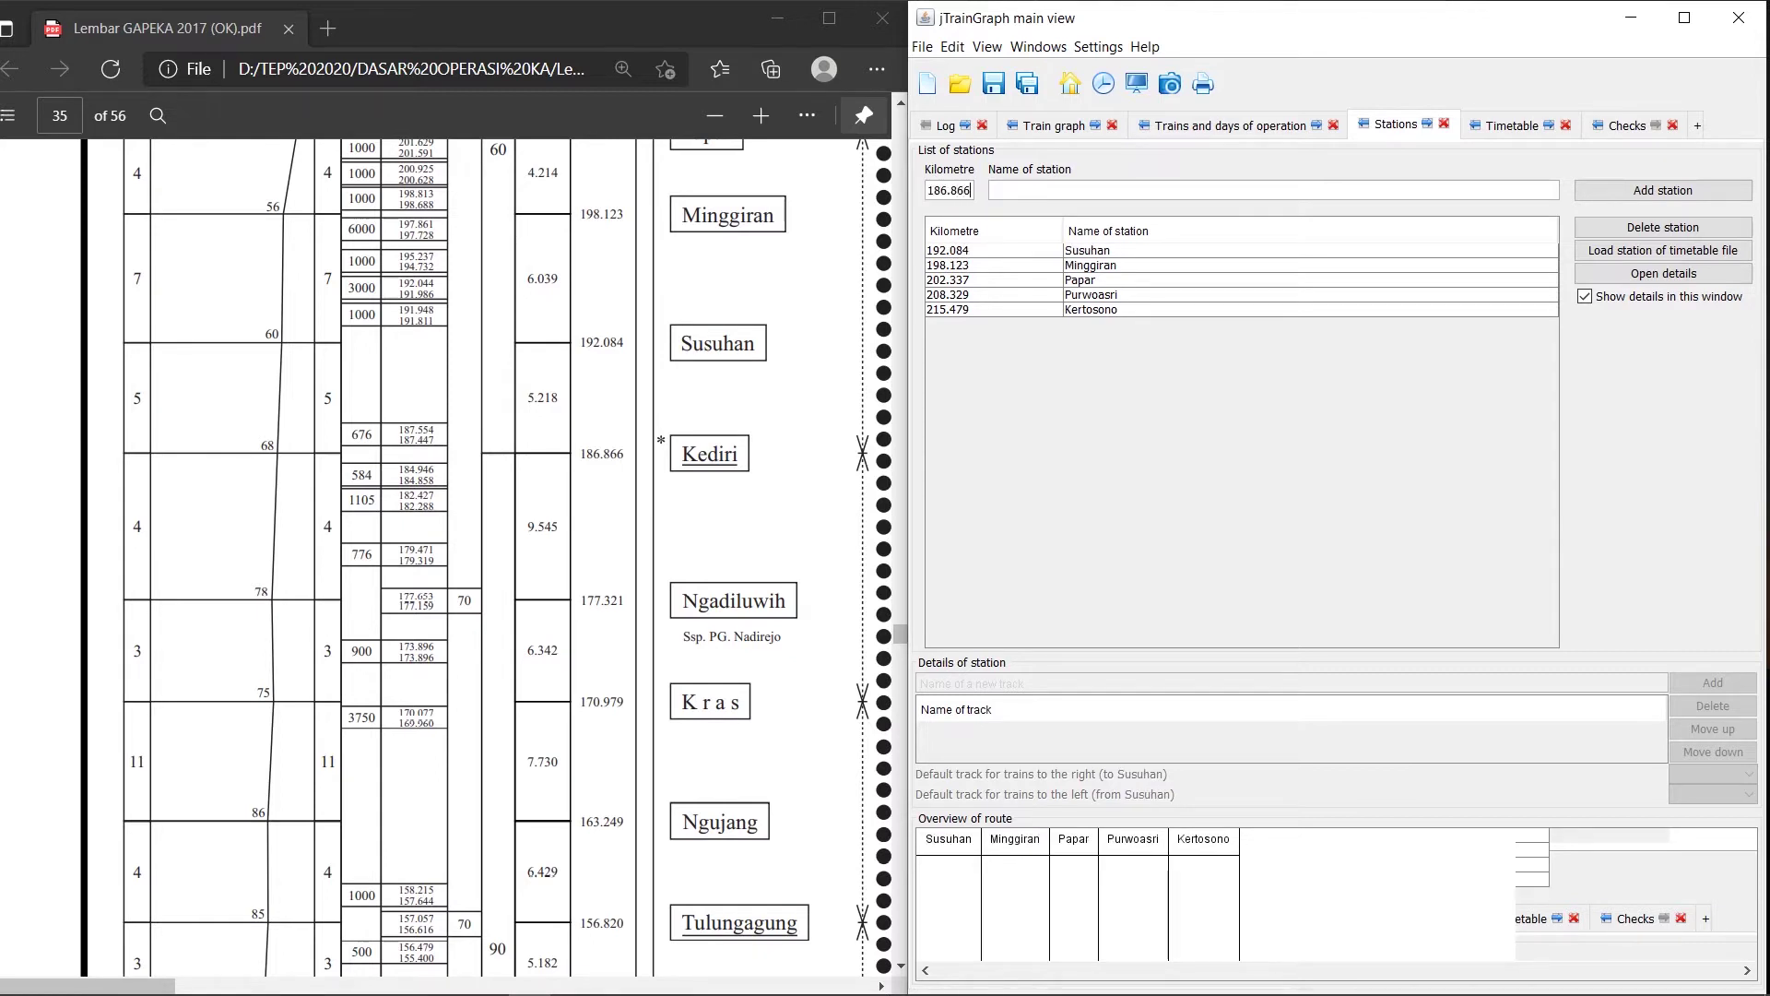
{"action": "type", "text": "Kedir"}
{"action": "key", "text": "Return"}
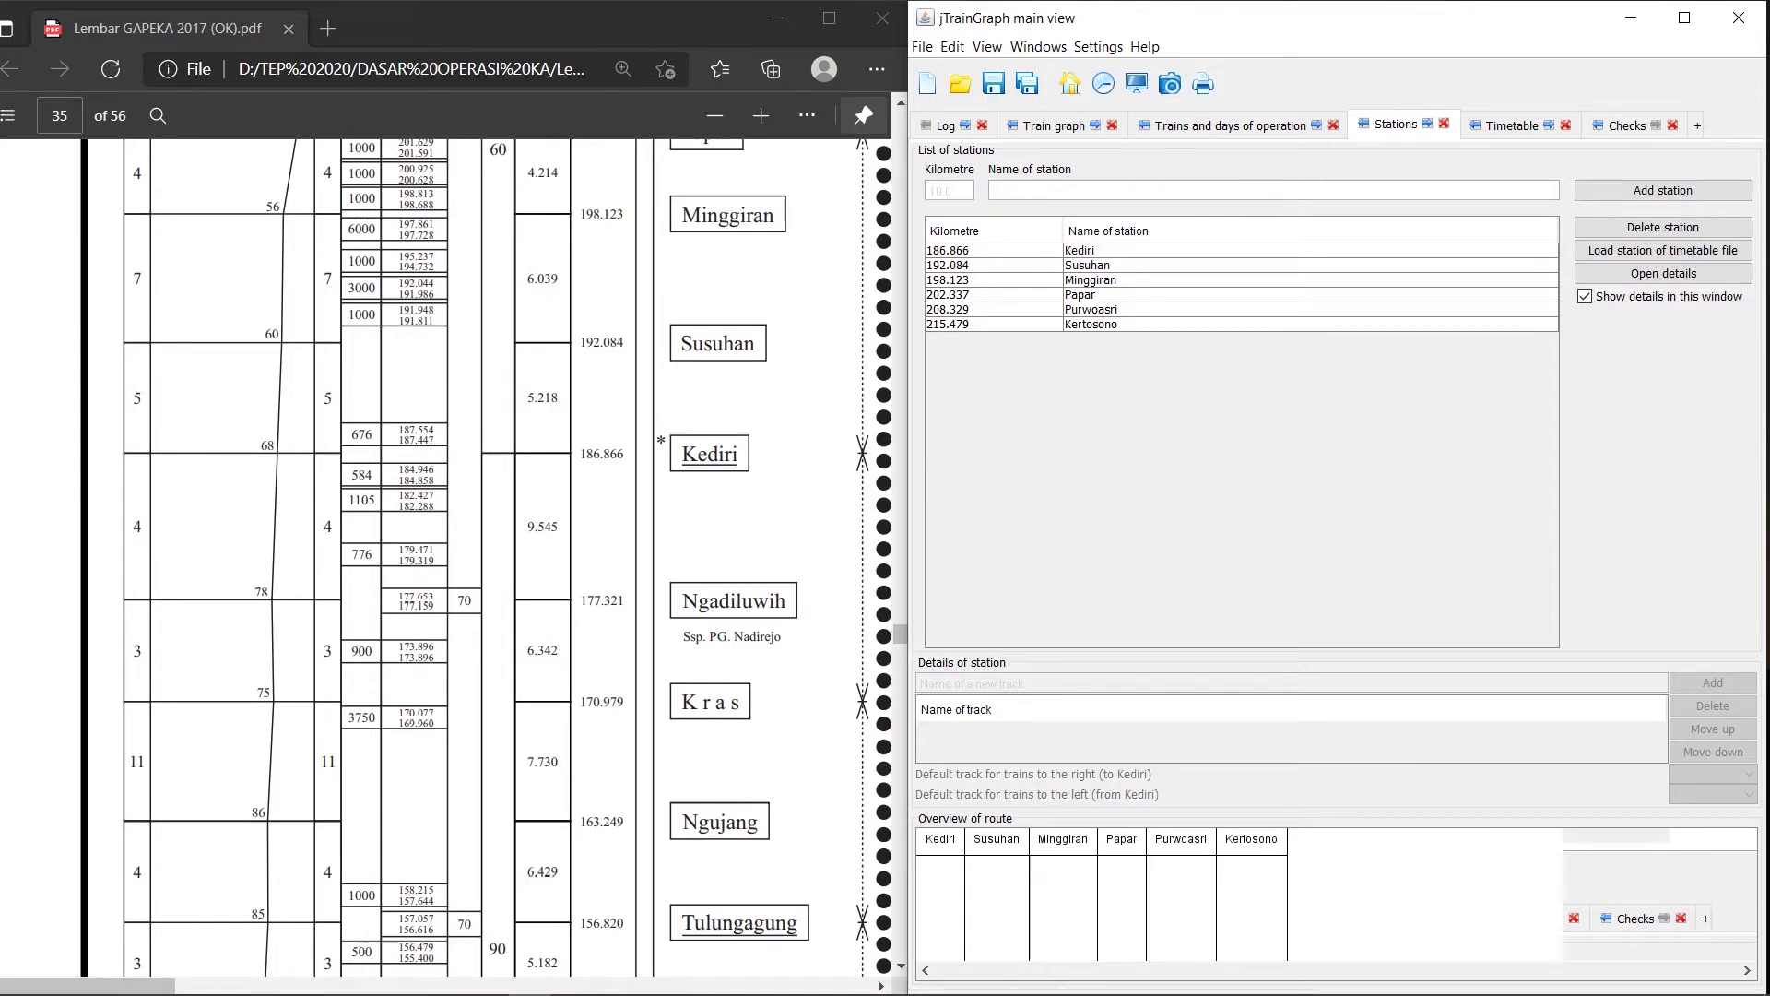
Step: Add the stations Ngadiluwih at kilometre 177.321 and Kras at kilometre 170.979
{"action": "scroll", "coordinate": [442, 553], "scroll_direction": "up", "scroll_amount": 5}
{"action": "scroll", "coordinate": [442, 553], "scroll_direction": "down", "scroll_amount": 4}
{"action": "scroll", "coordinate": [442, 553], "scroll_direction": "down", "scroll_amount": 5}
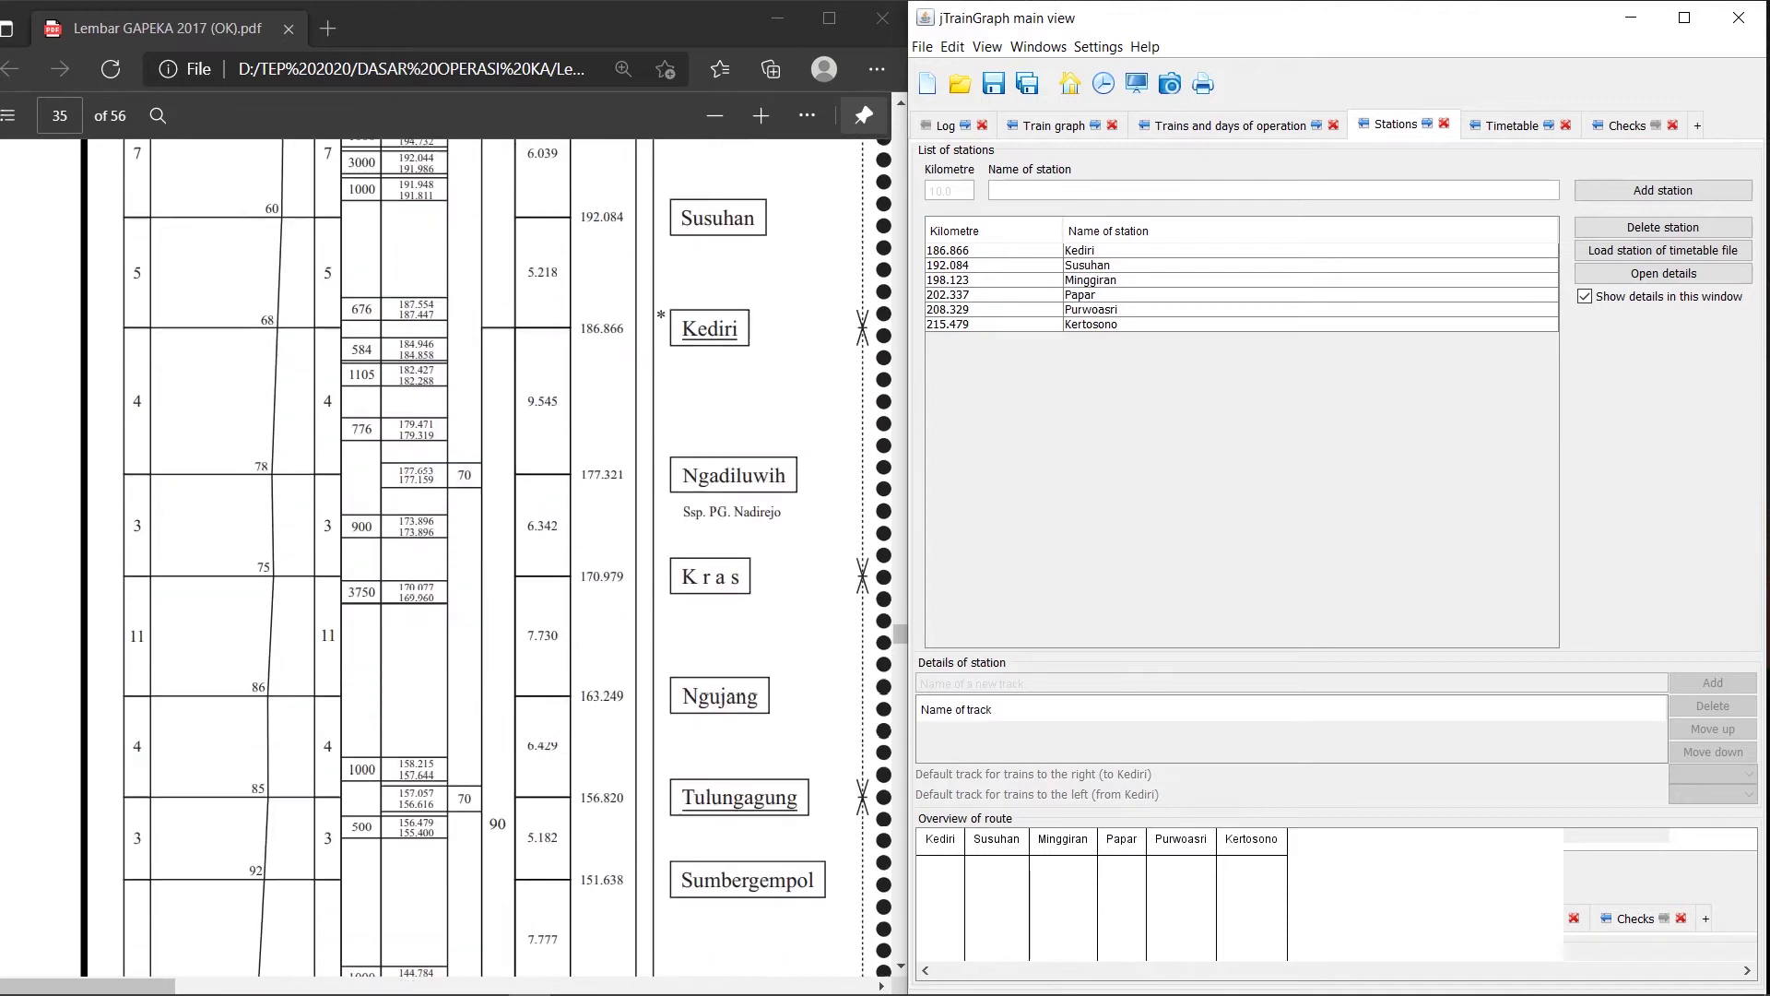
{"action": "type", "text": "177.321"}
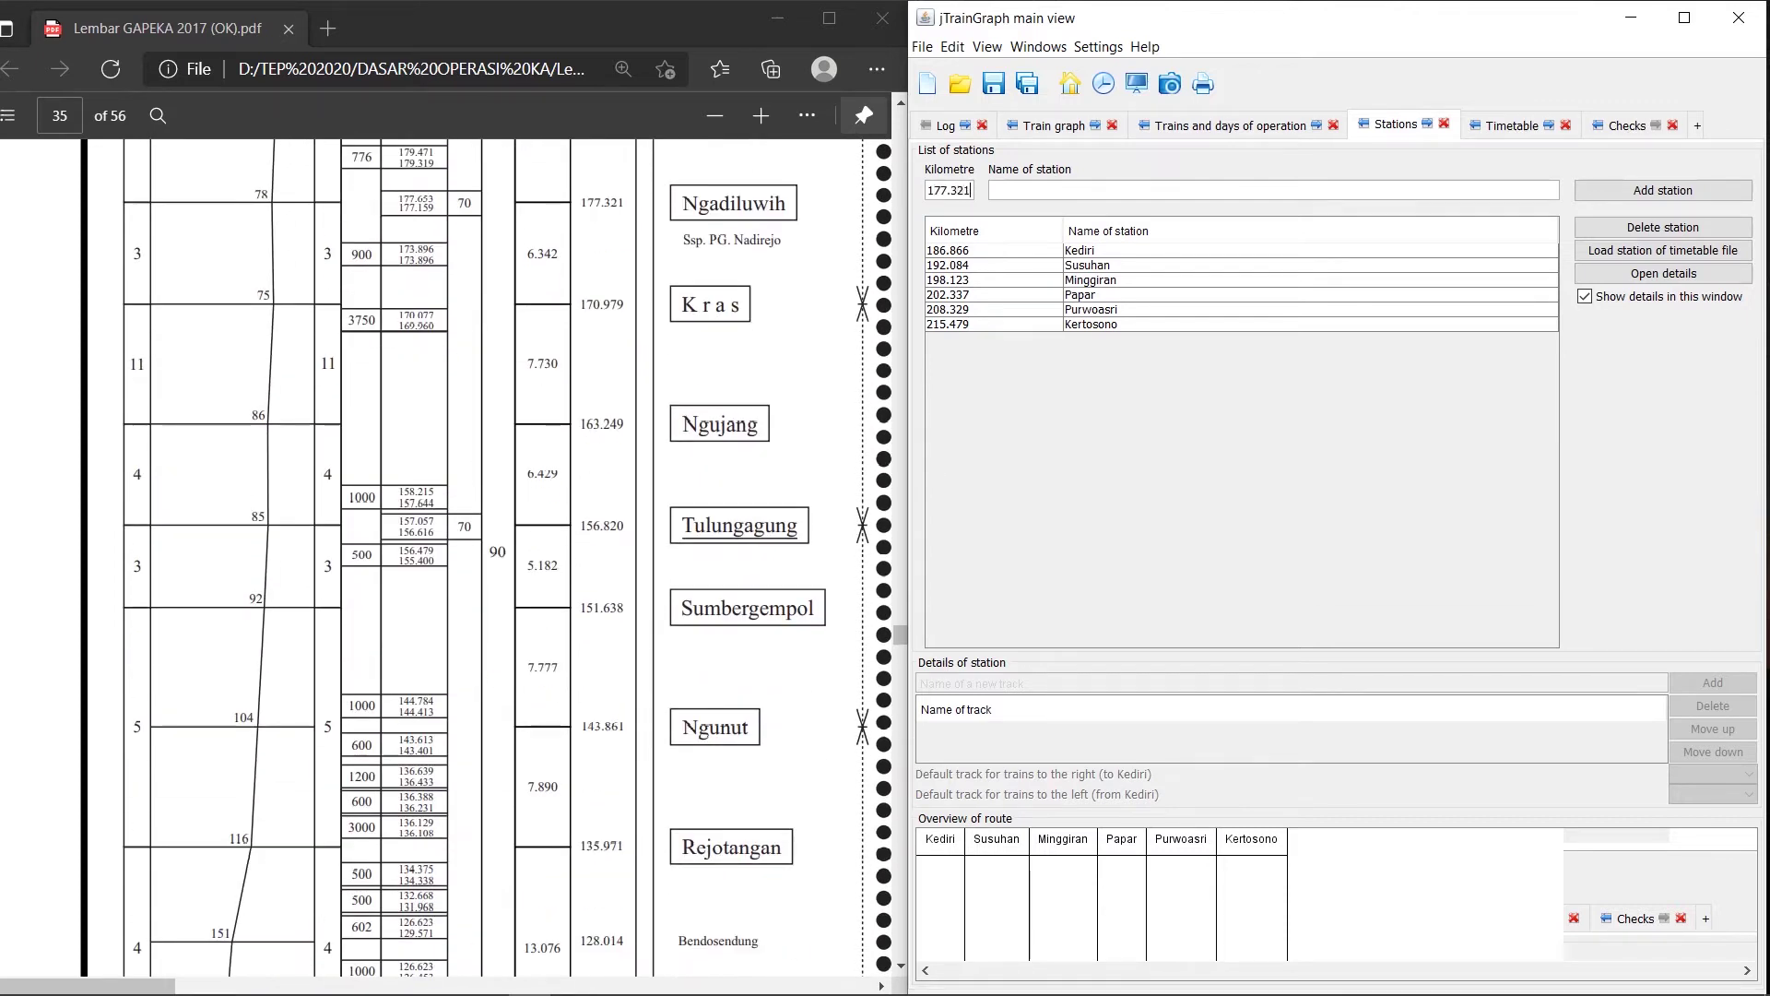
{"action": "key", "text": "Tab"}
{"action": "type", "text": "Ngadiluwih"}
{"action": "key", "text": "Return"}
{"action": "type", "text": "170.97"}
{"action": "type", "text": "9"}
{"action": "key", "text": "Tab"}
{"action": "type", "text": "Kras"}
{"action": "key", "text": "Return"}
Step: Add the stations Ngujang at kilometre 163.249 and Tulungangung at kilometre 156.820
{"action": "type", "text": "163.249"}
{"action": "key", "text": "Tab"}
{"action": "type", "text": "Ngujang"}
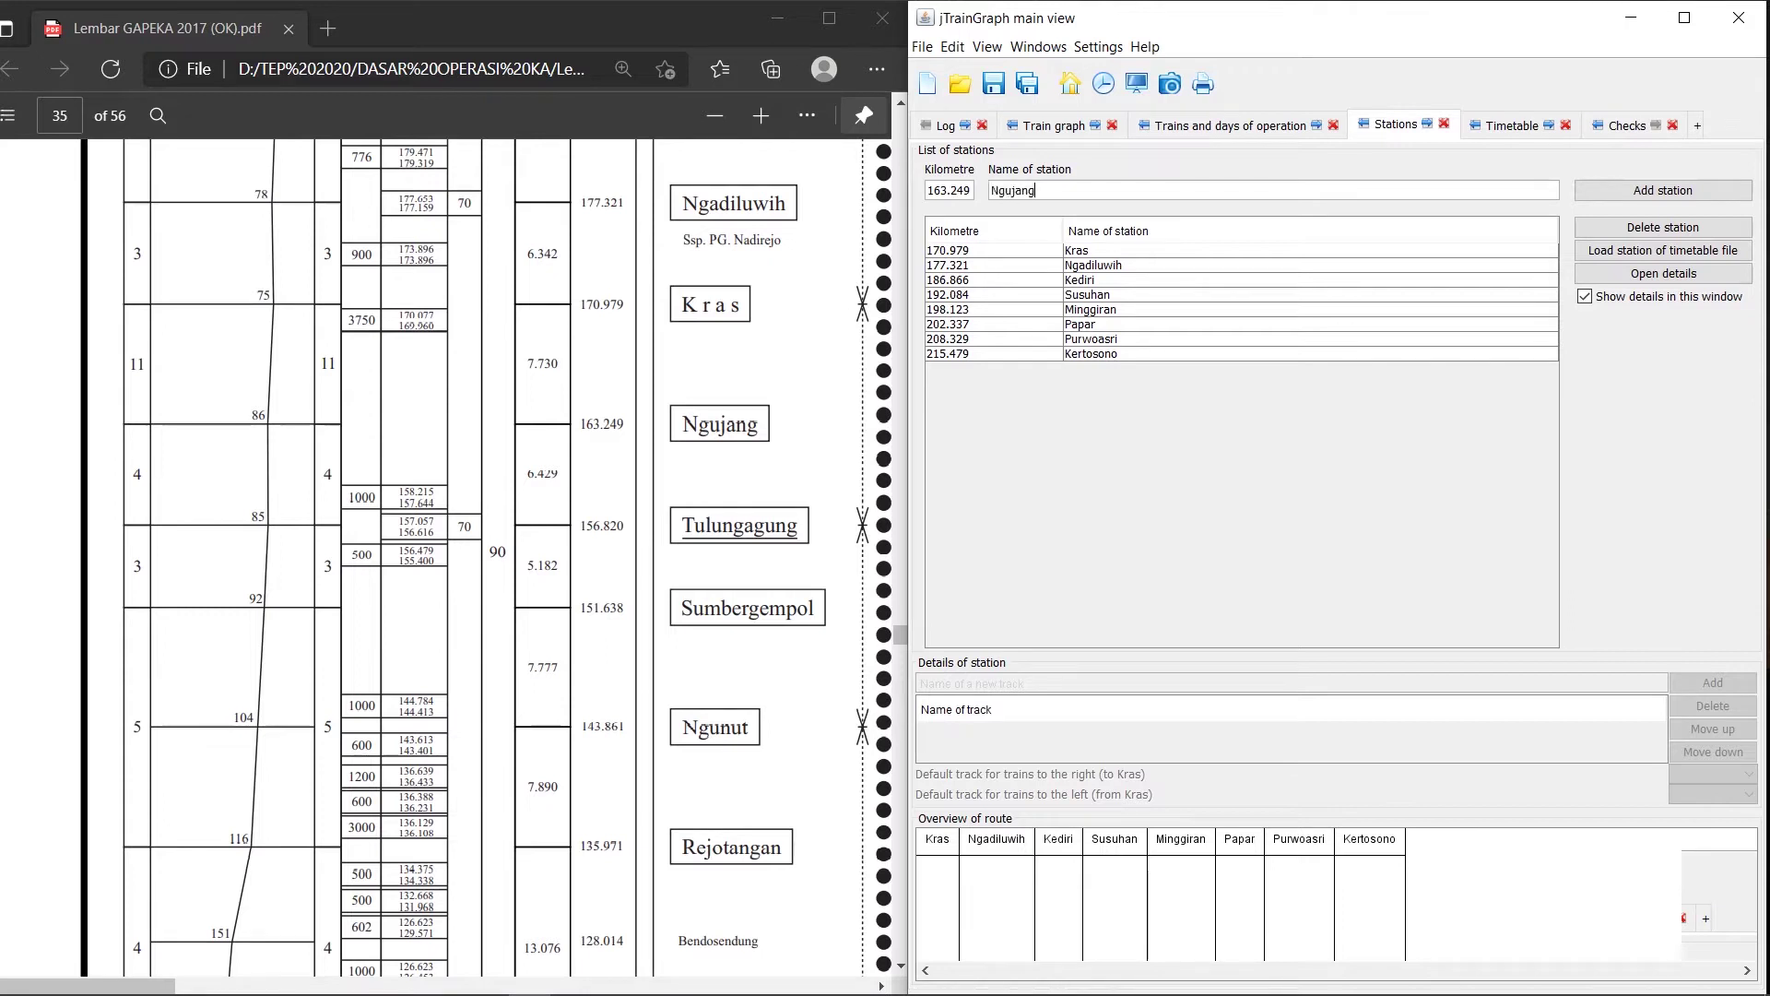
{"action": "key", "text": "Return"}
{"action": "type", "text": "156.820"}
{"action": "key", "text": "Tab"}
{"action": "type", "text": "Tulungangung"}
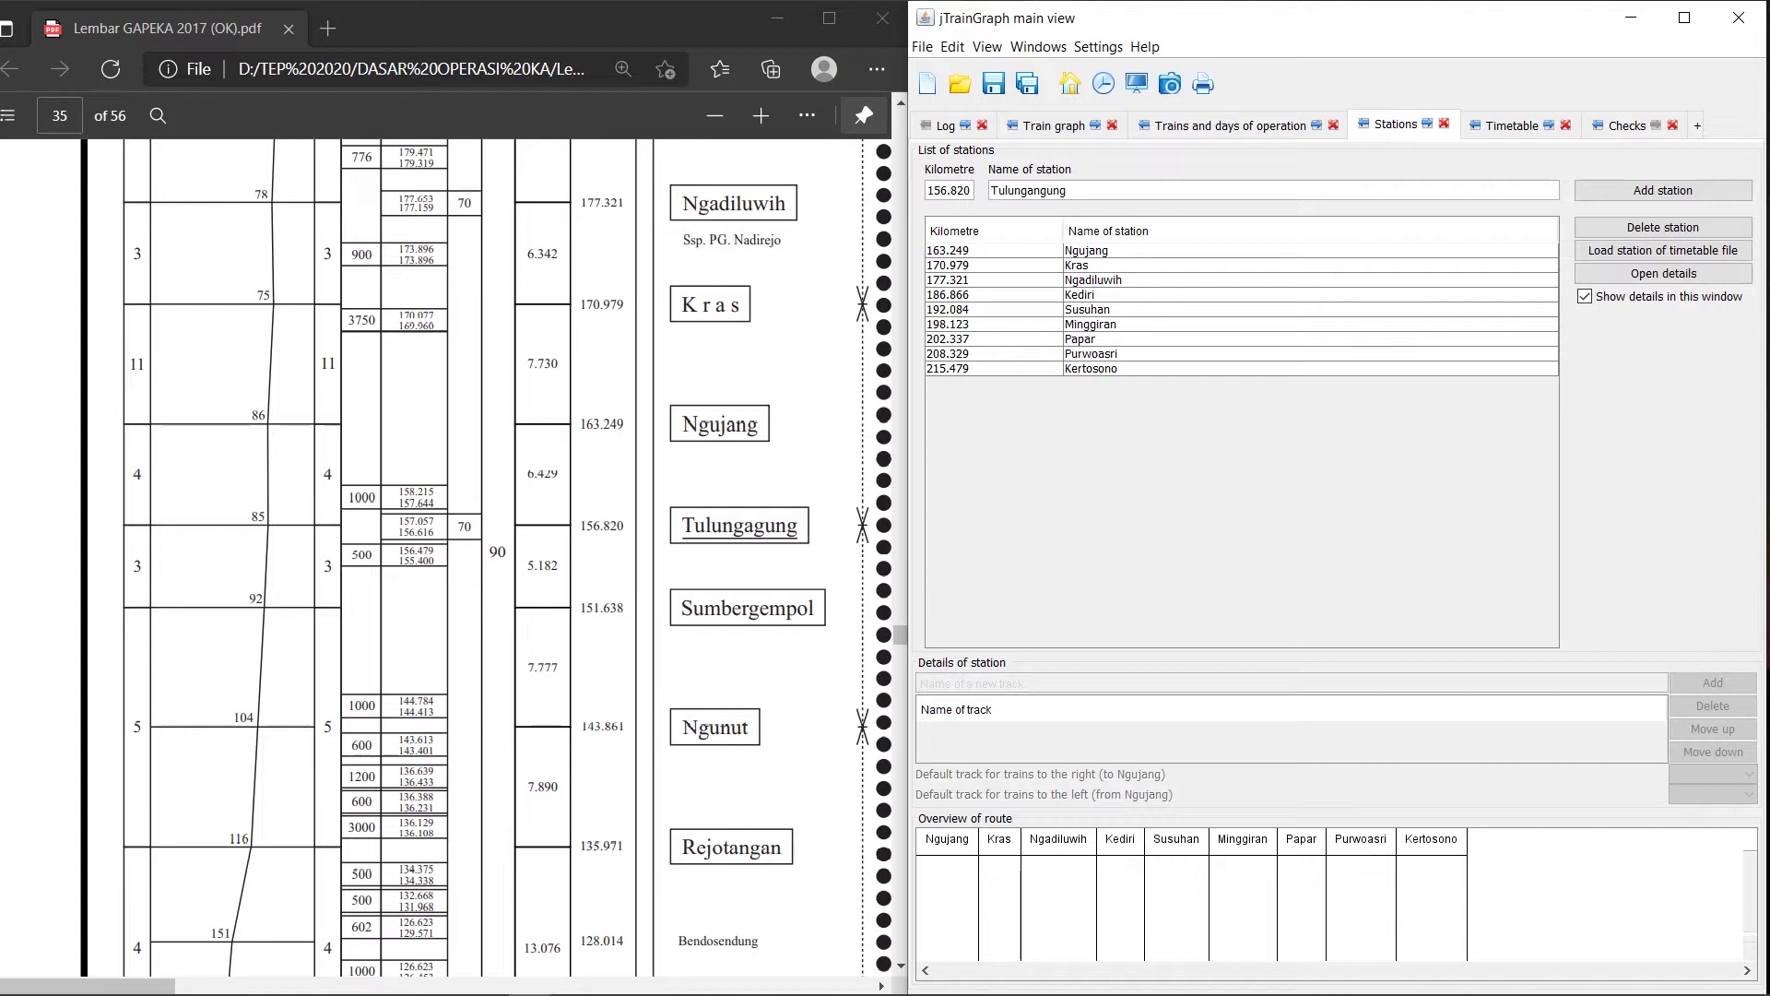
{"action": "key", "text": "Return"}
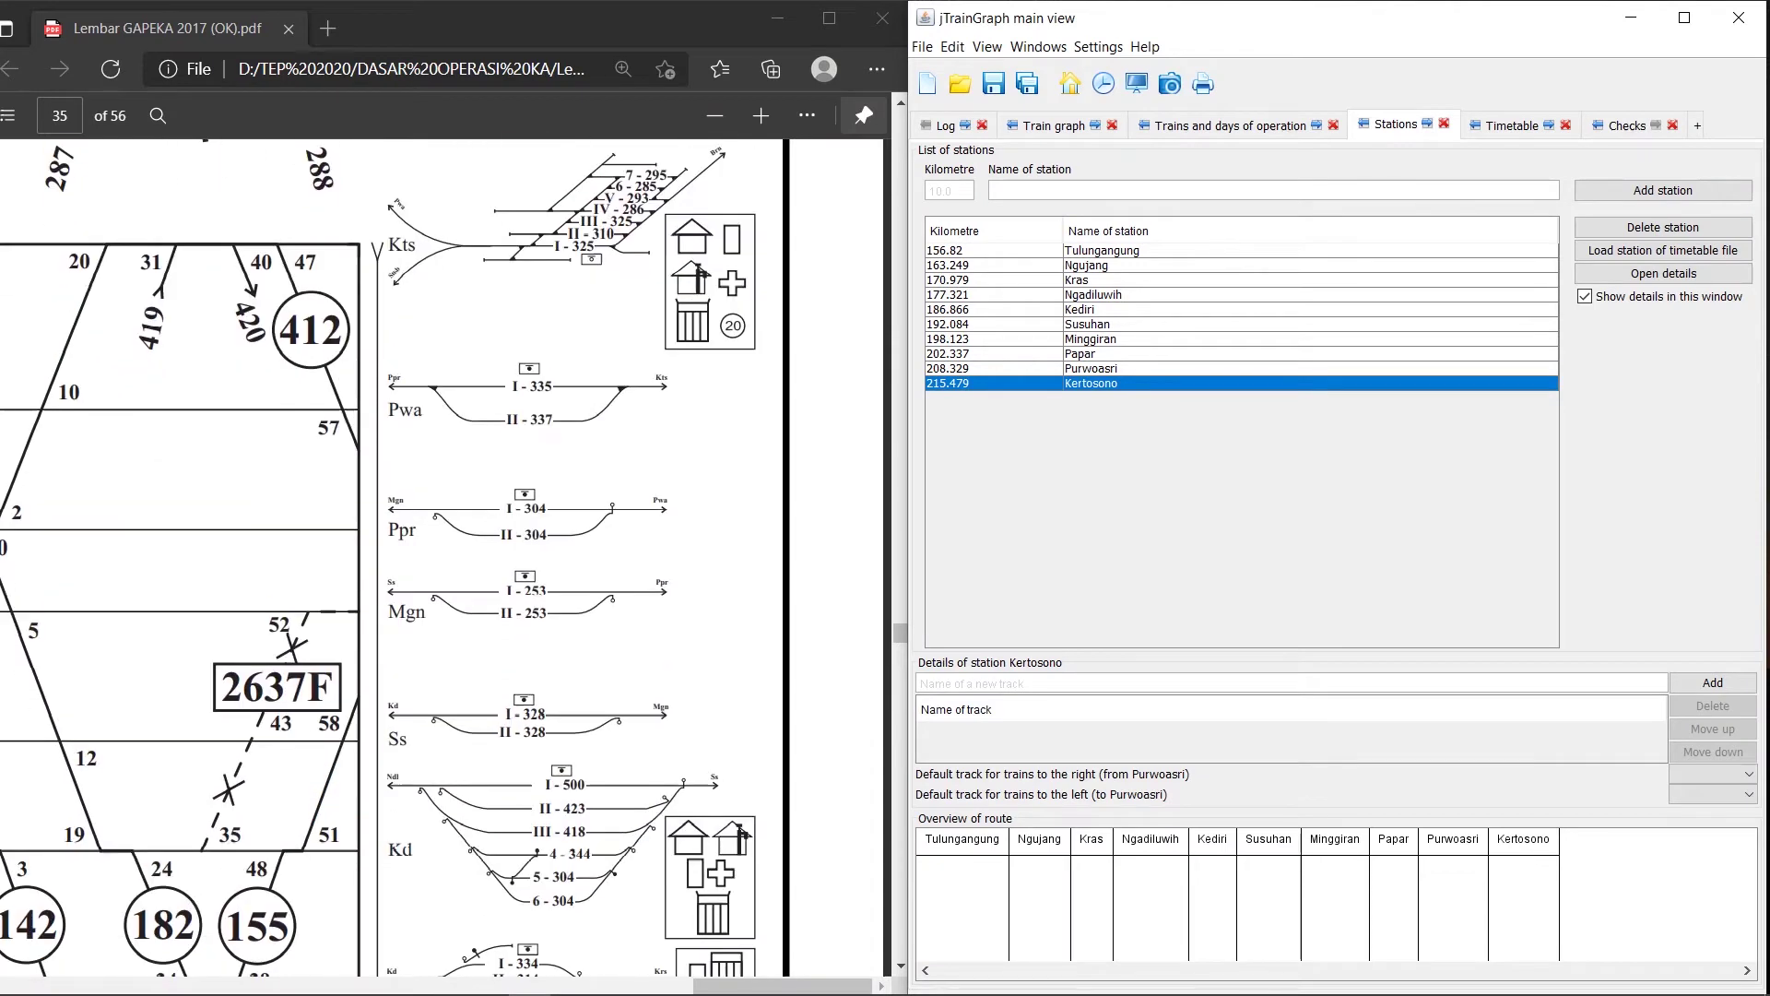
Step: Add seven tracks, Jalur 1 through Jalur 7, to the Kertosono station details
{"action": "left_click", "coordinate": [1291, 683]}
{"action": "type", "text": "Jalur 1"}
{"action": "key", "text": "Return"}
{"action": "type", "text": "Jalur 2"}
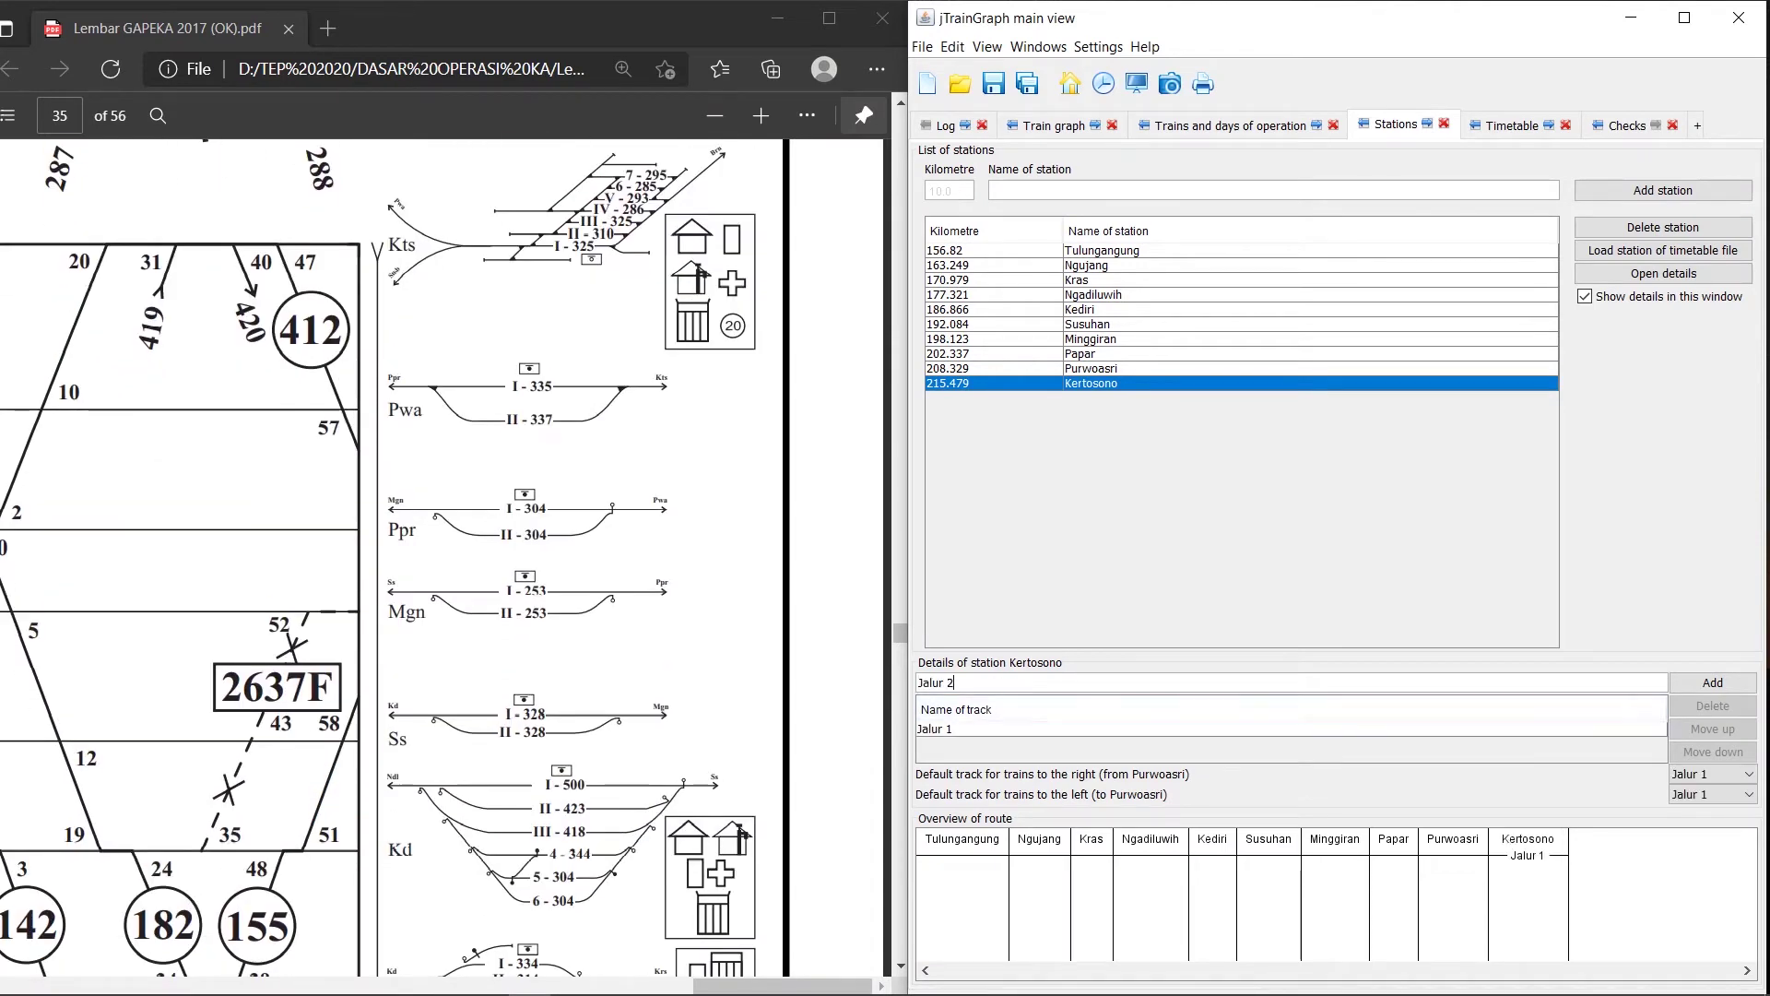
{"action": "key", "text": "Return"}
{"action": "type", "text": "Jalur 3"}
{"action": "key", "text": "Return"}
{"action": "type", "text": "Jalur 4"}
{"action": "key", "text": "Return"}
{"action": "type", "text": "Jalur 5"}
{"action": "key", "text": "Return"}
{"action": "type", "text": "Jalur 6"}
{"action": "key", "text": "Return"}
{"action": "type", "text": "Jalur 7"}
{"action": "key", "text": "Return"}
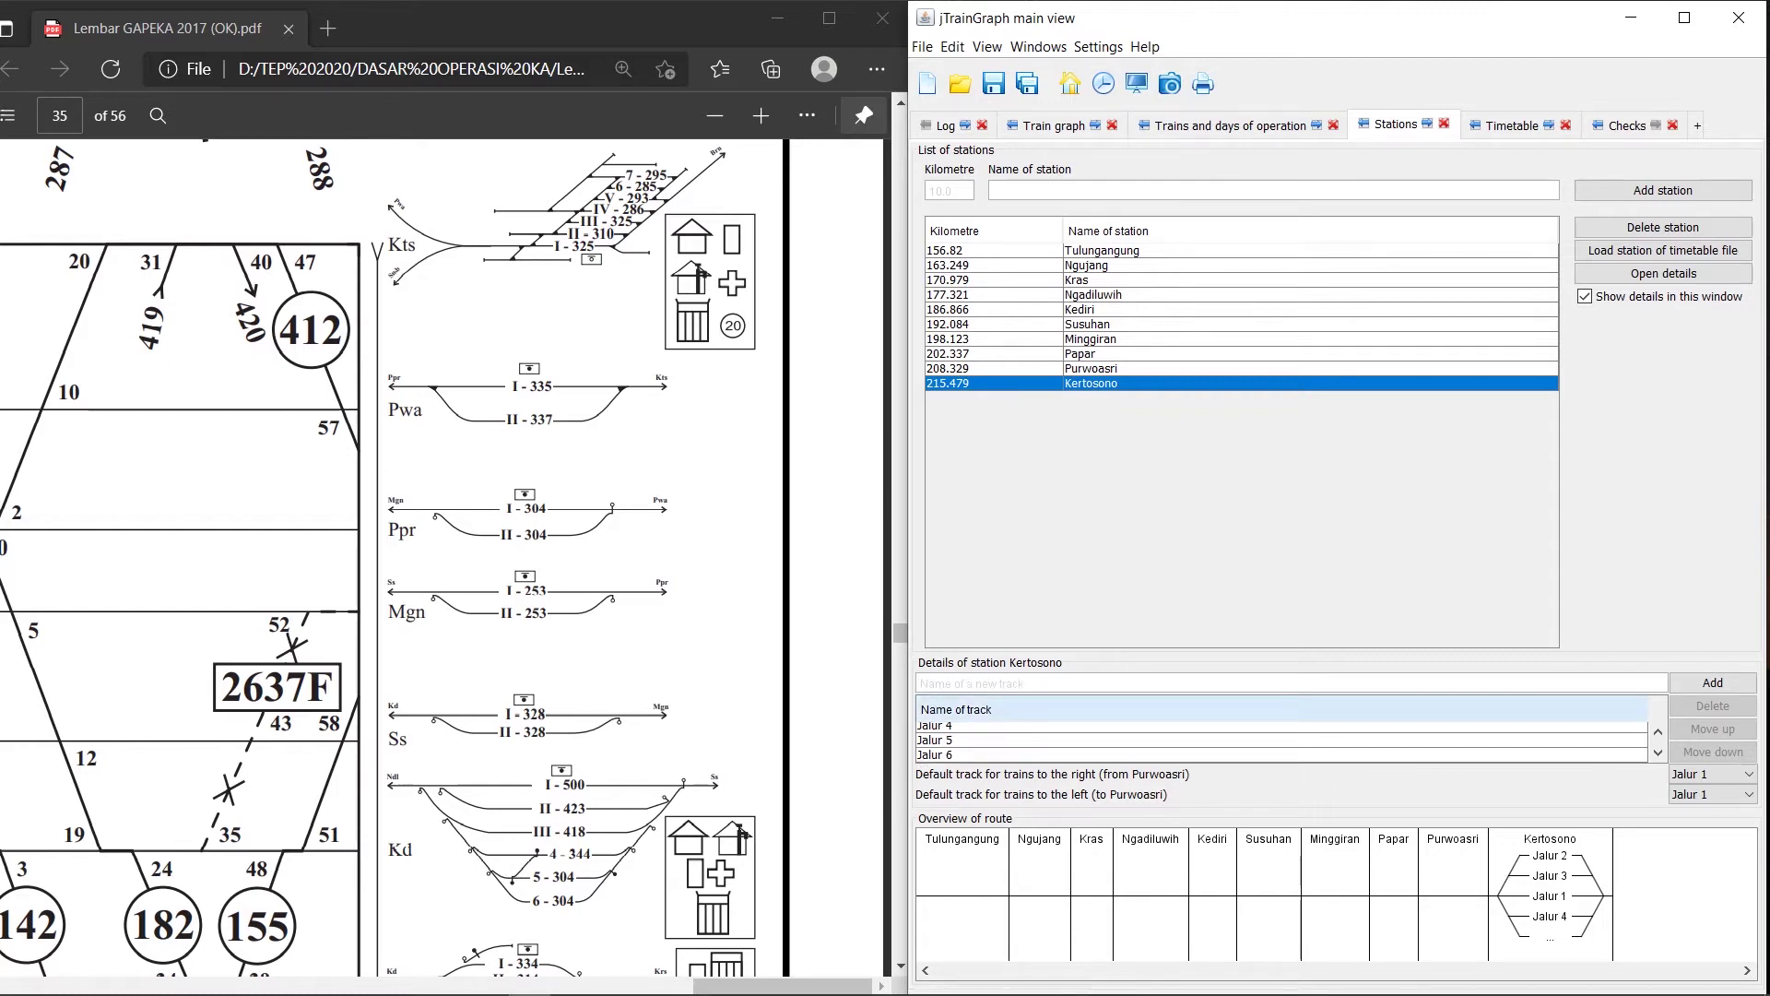
Step: Add tracks Jalur 1 and Jalur 2 to Purwoasri station, and tracks Jalur1 and Jalur 2 to Papar station
{"action": "left_click", "coordinate": [1091, 368]}
{"action": "type", "text": "Jalur 2"}
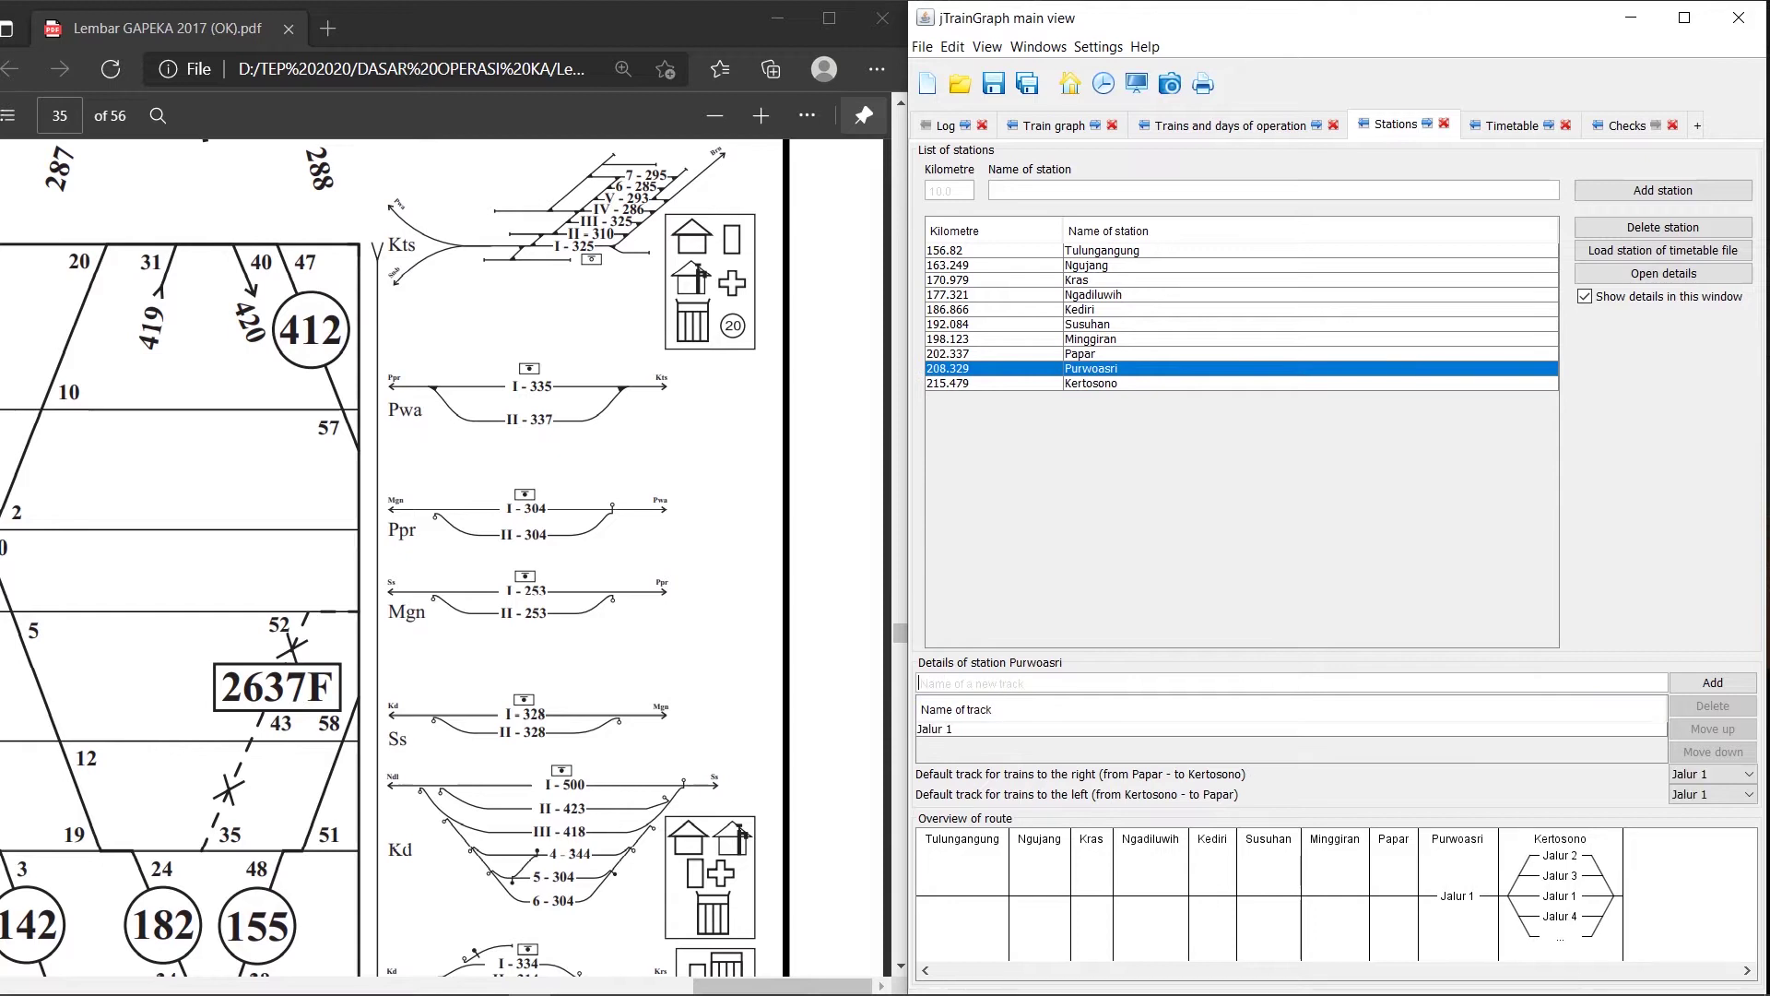
{"action": "key", "text": "Return"}
{"action": "left_click", "coordinate": [1080, 353]}
{"action": "type", "text": "Jalur1"}
{"action": "key", "text": "Return"}
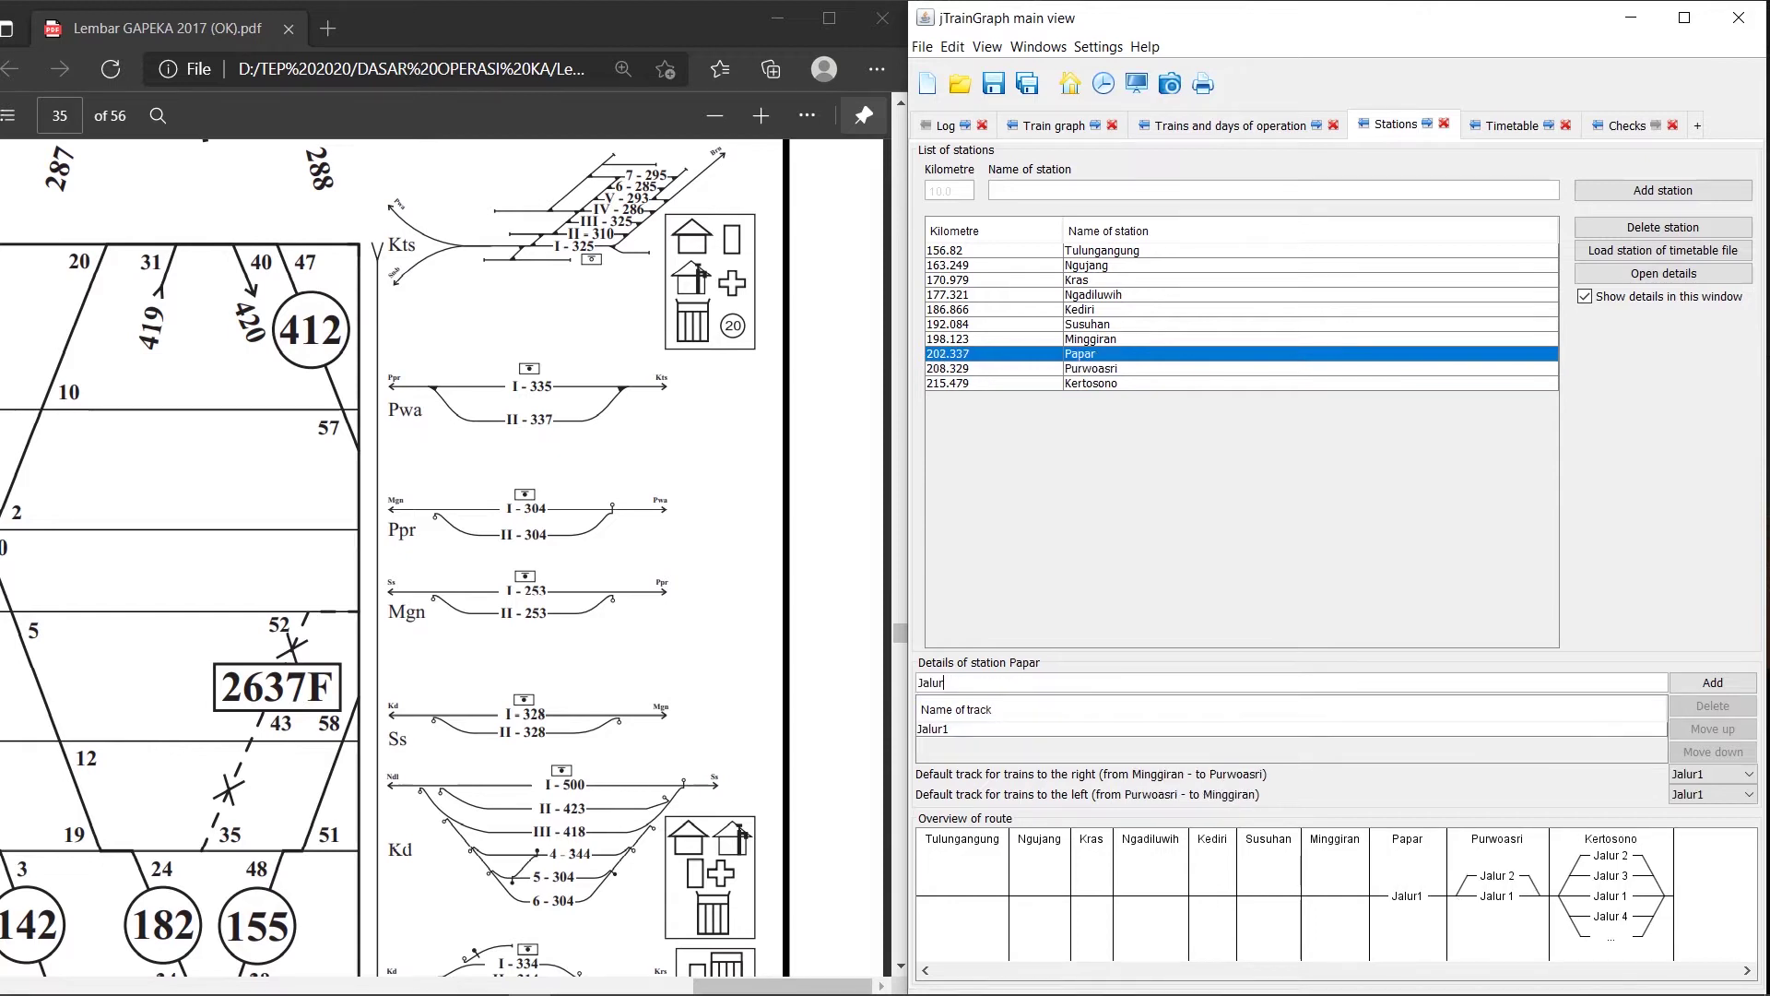
{"action": "type", "text": "Jalur 2"}
{"action": "key", "text": "Return"}
Step: Add tracks Jalur 1 and Jalur 2 to both the Minggiran and Susuhan stations
{"action": "left_click", "coordinate": [1091, 338]}
{"action": "type", "text": "Jalur 1"}
{"action": "key", "text": "Return"}
{"action": "type", "text": "Jalur 2"}
{"action": "key", "text": "Return"}
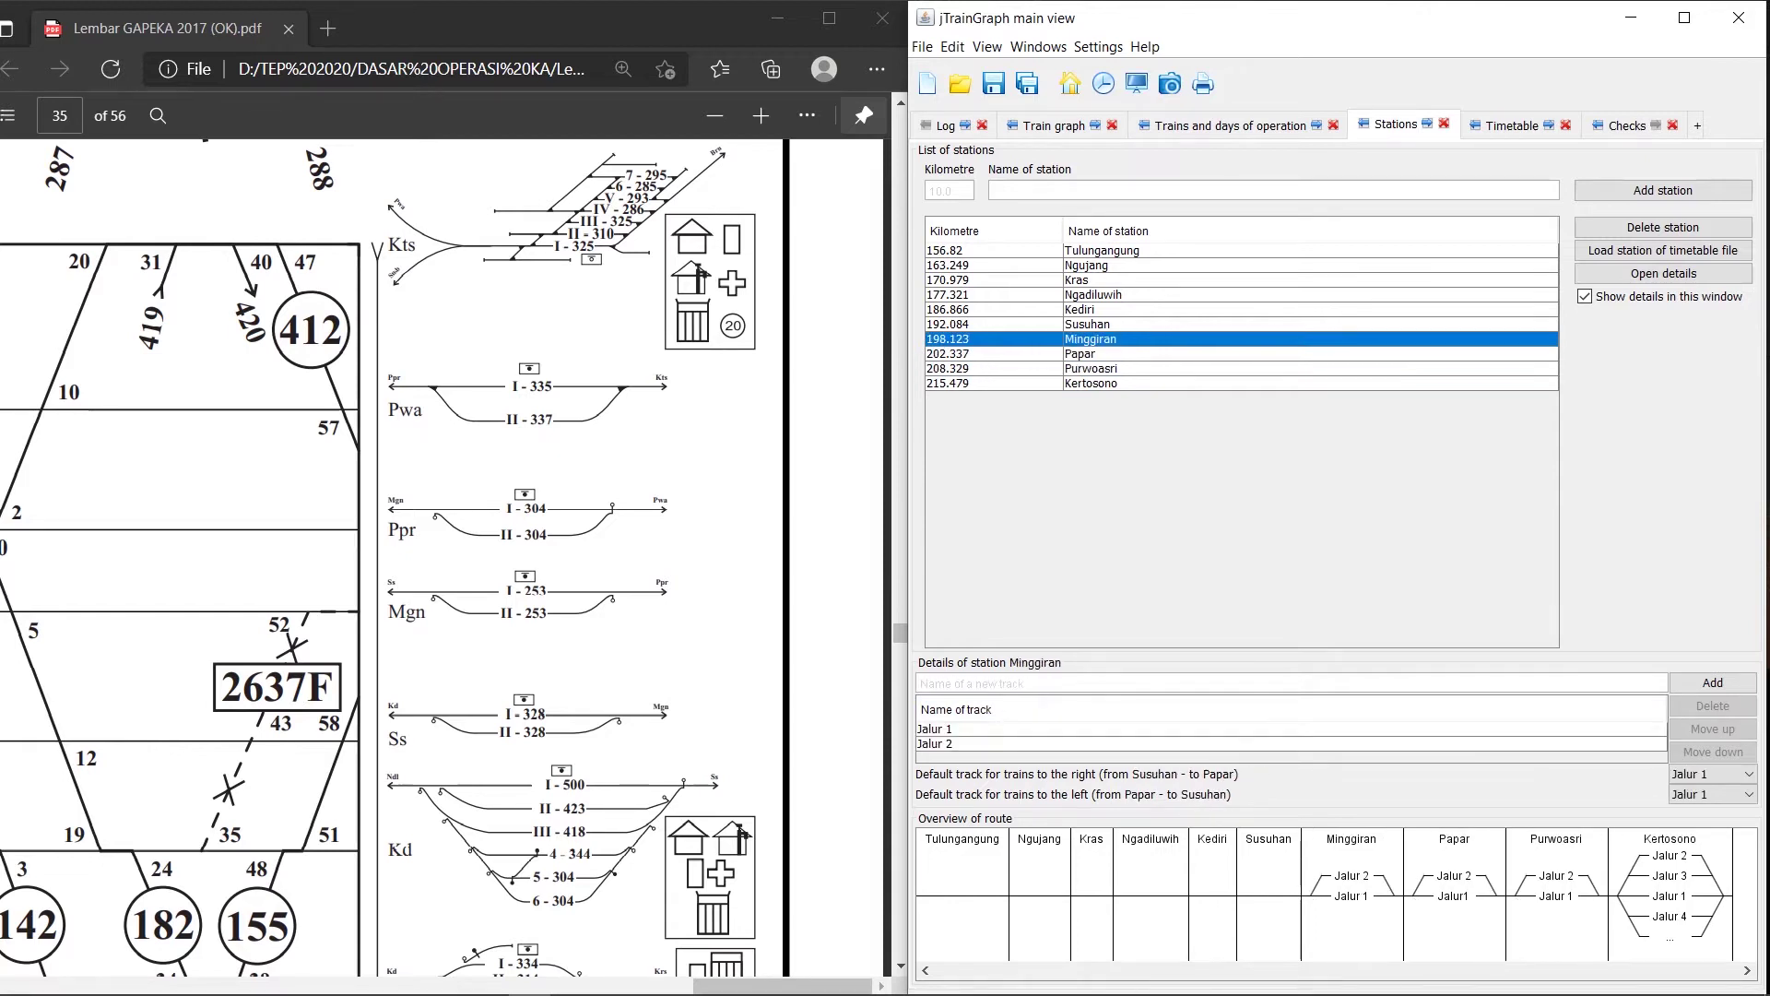
{"action": "left_click", "coordinate": [1091, 323]}
{"action": "type", "text": "Jalur 2"}
{"action": "key", "text": "Return"}
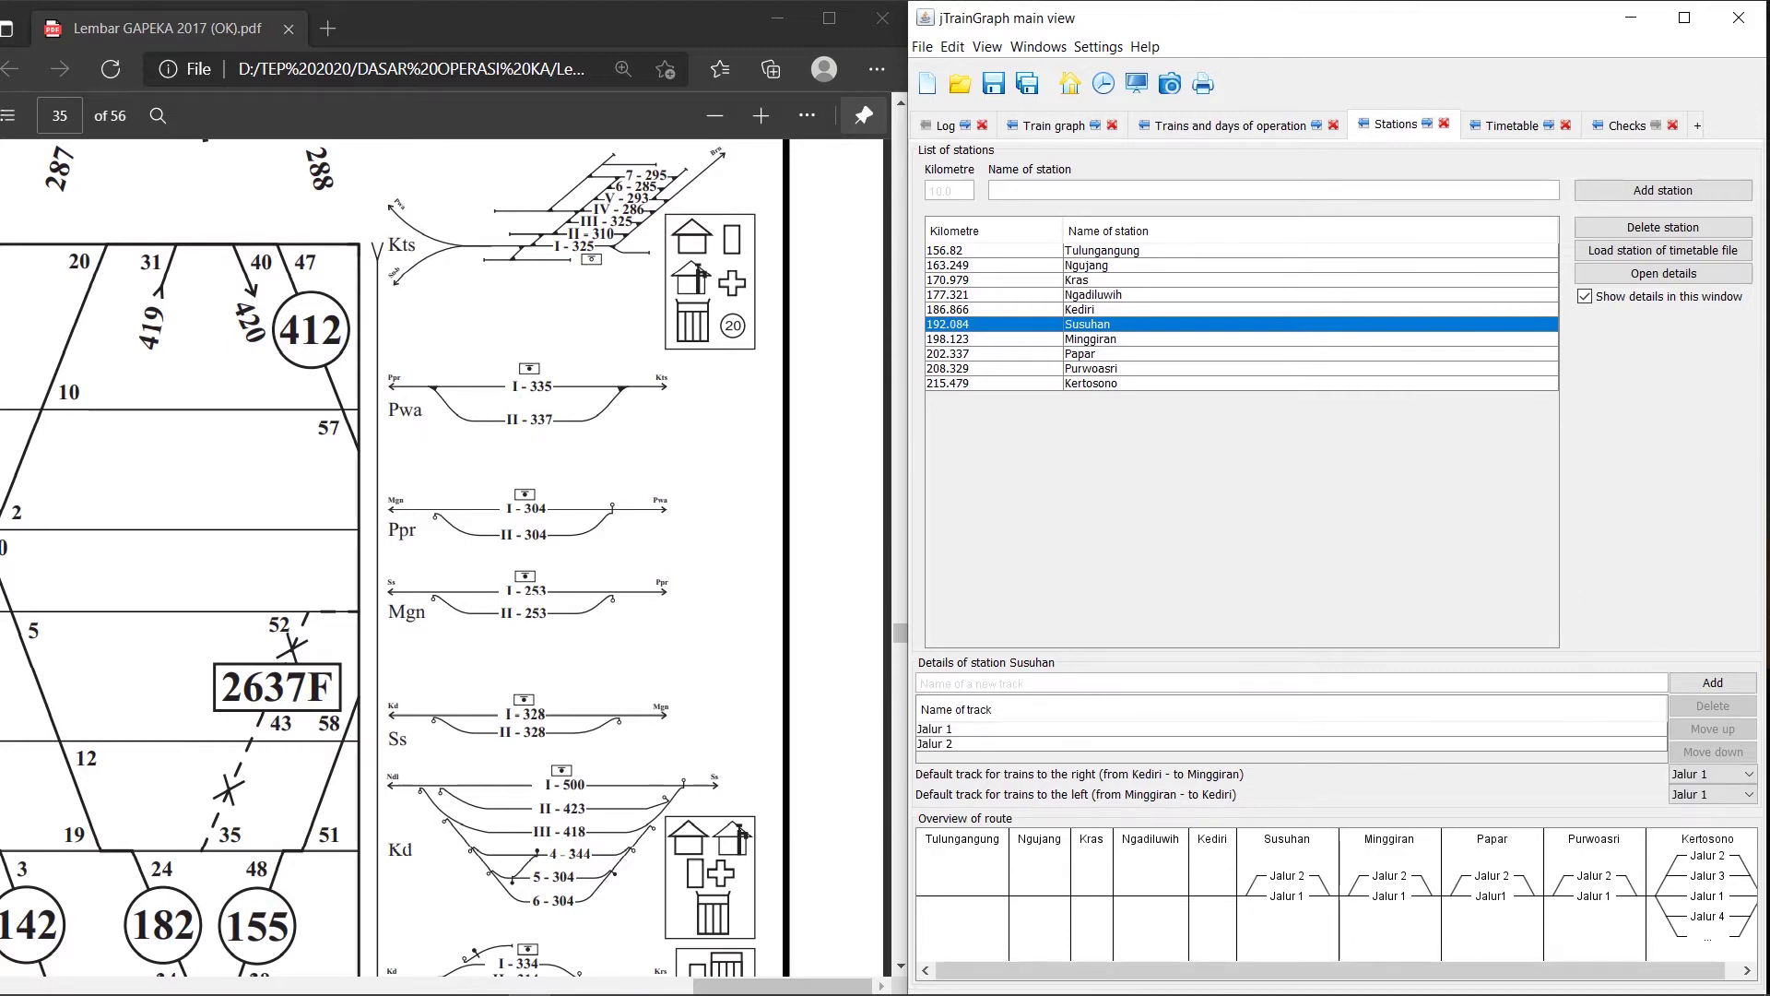
Step: Add six tracks, Jalur 1 through Jalur 6, to Kediri station following the track layout in the PDF
{"action": "scroll", "coordinate": [443, 554], "scroll_direction": "down", "scroll_amount": 4}
{"action": "left_click", "coordinate": [1091, 309]}
{"action": "type", "text": "Jalur 2"}
{"action": "key", "text": "Return"}
{"action": "type", "text": "Jalur 3"}
{"action": "key", "text": "Return"}
{"action": "type", "text": "Jalur 4"}
{"action": "key", "text": "Return"}
{"action": "type", "text": "Jalur 5 Jalur 6"}
{"action": "key", "text": "Return"}
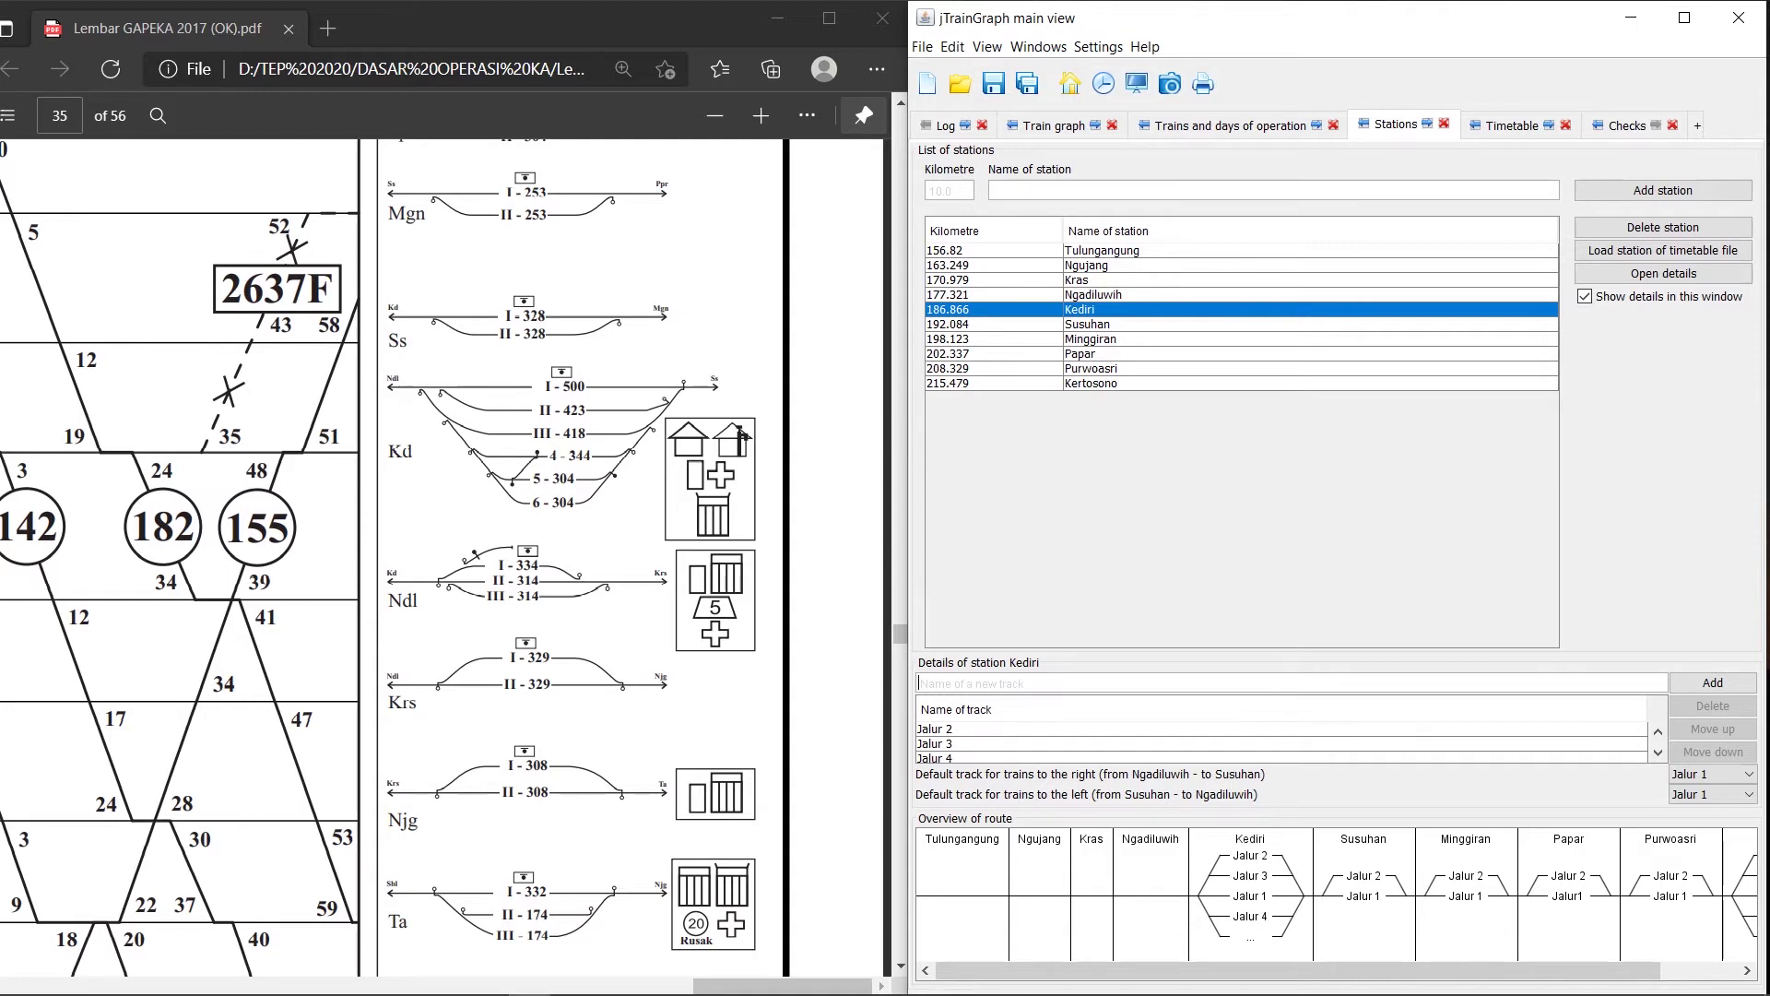
Step: Add tracks Jalur 1, Jalur 2 and Jalur 3 to Ngadiluwih station
{"action": "left_click", "coordinate": [1091, 294]}
{"action": "type", "text": "Jalur 1"}
{"action": "key", "text": "Return"}
{"action": "type", "text": "Jalur 2"}
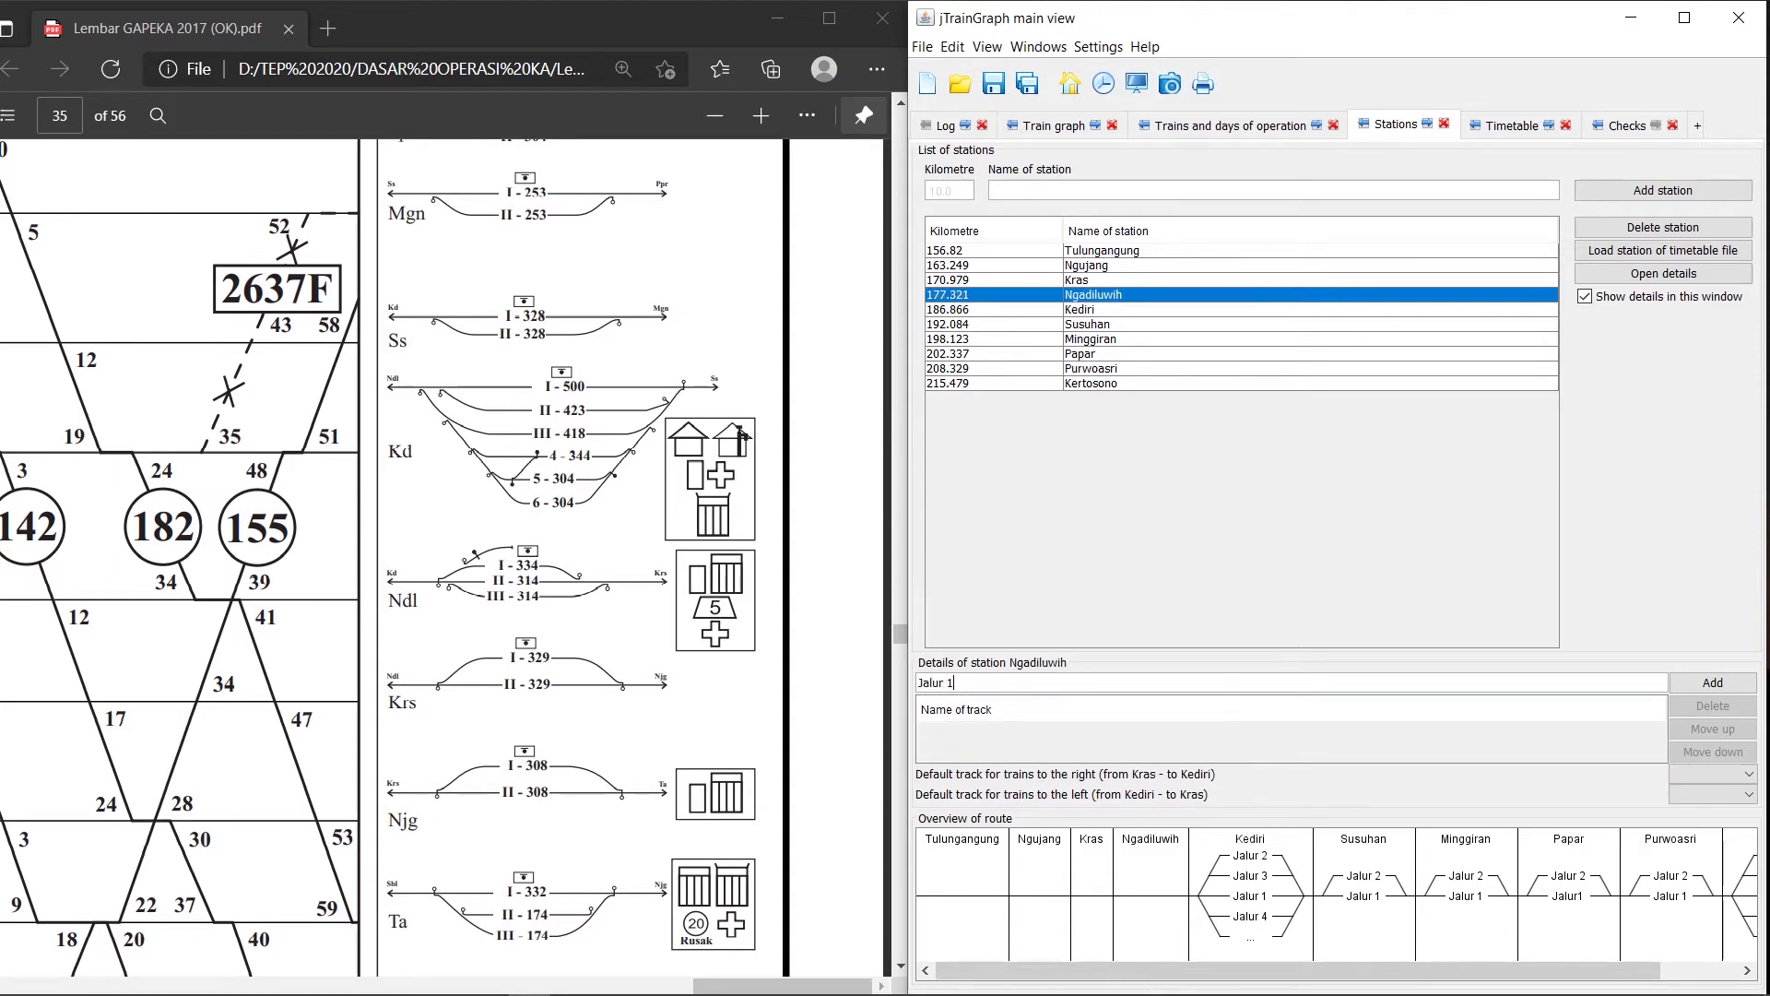
{"action": "key", "text": "Return"}
{"action": "type", "text": "Jalur 3"}
{"action": "key", "text": "Return"}
Step: Add tracks Jalur 1 and Jalur 2 to Kras station
{"action": "left_click", "coordinate": [1077, 280]}
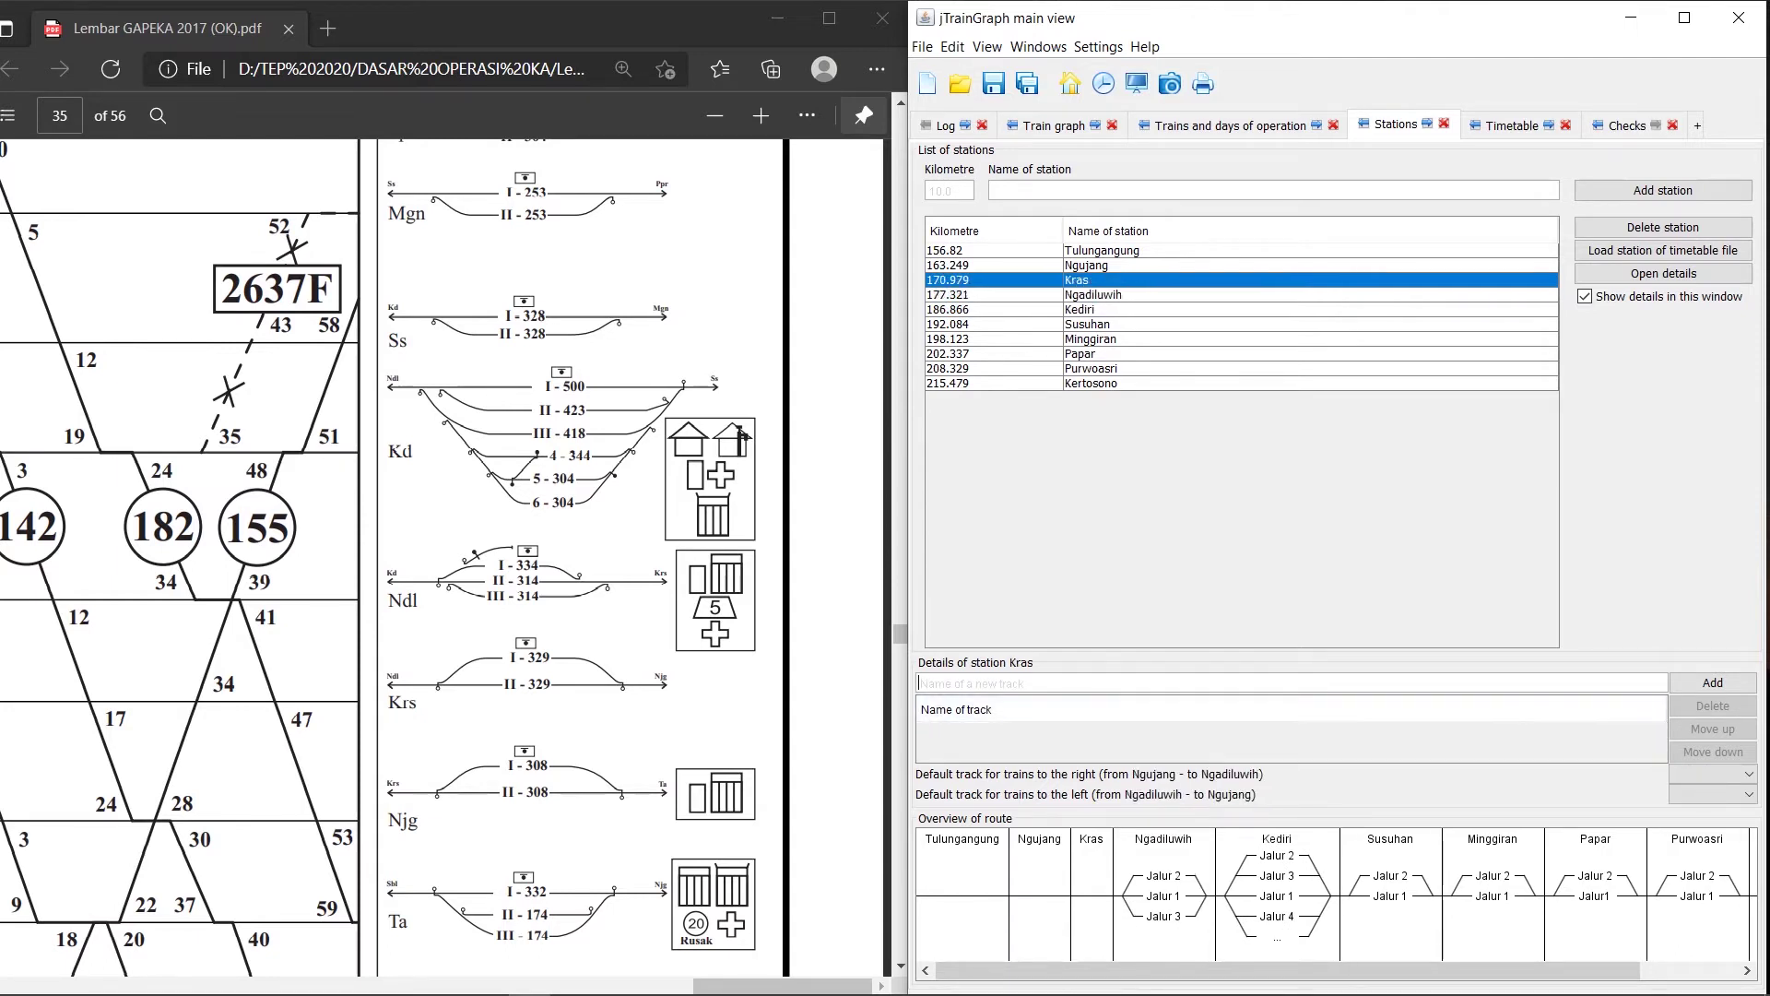
{"action": "type", "text": "Jalur 1"}
{"action": "key", "text": "Return"}
{"action": "type", "text": "Jalur 2"}
{"action": "key", "text": "Return"}
{"action": "left_click", "coordinate": [1086, 265]}
{"action": "scroll", "coordinate": [179, 553], "scroll_direction": "down", "scroll_amount": 3}
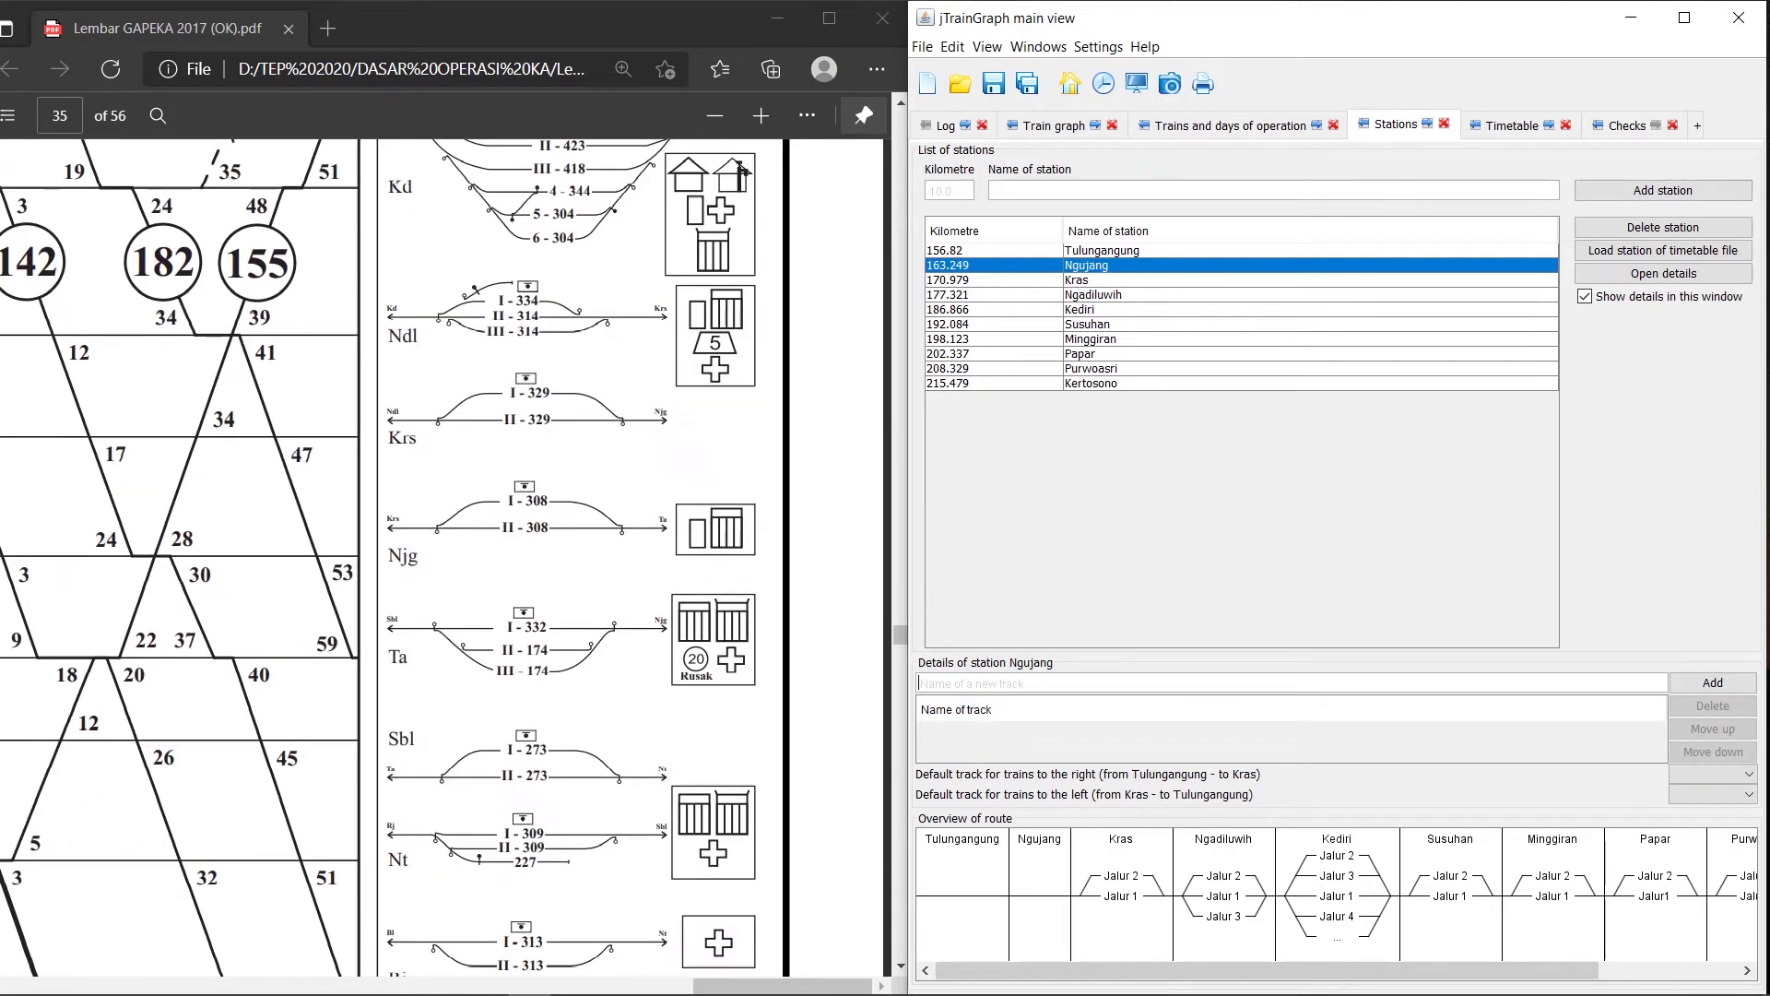
{"action": "type", "text": "Jalur 12"}
{"action": "key", "text": "Return"}
{"action": "left_click", "coordinate": [938, 729]}
{"action": "left_click", "coordinate": [1713, 705]}
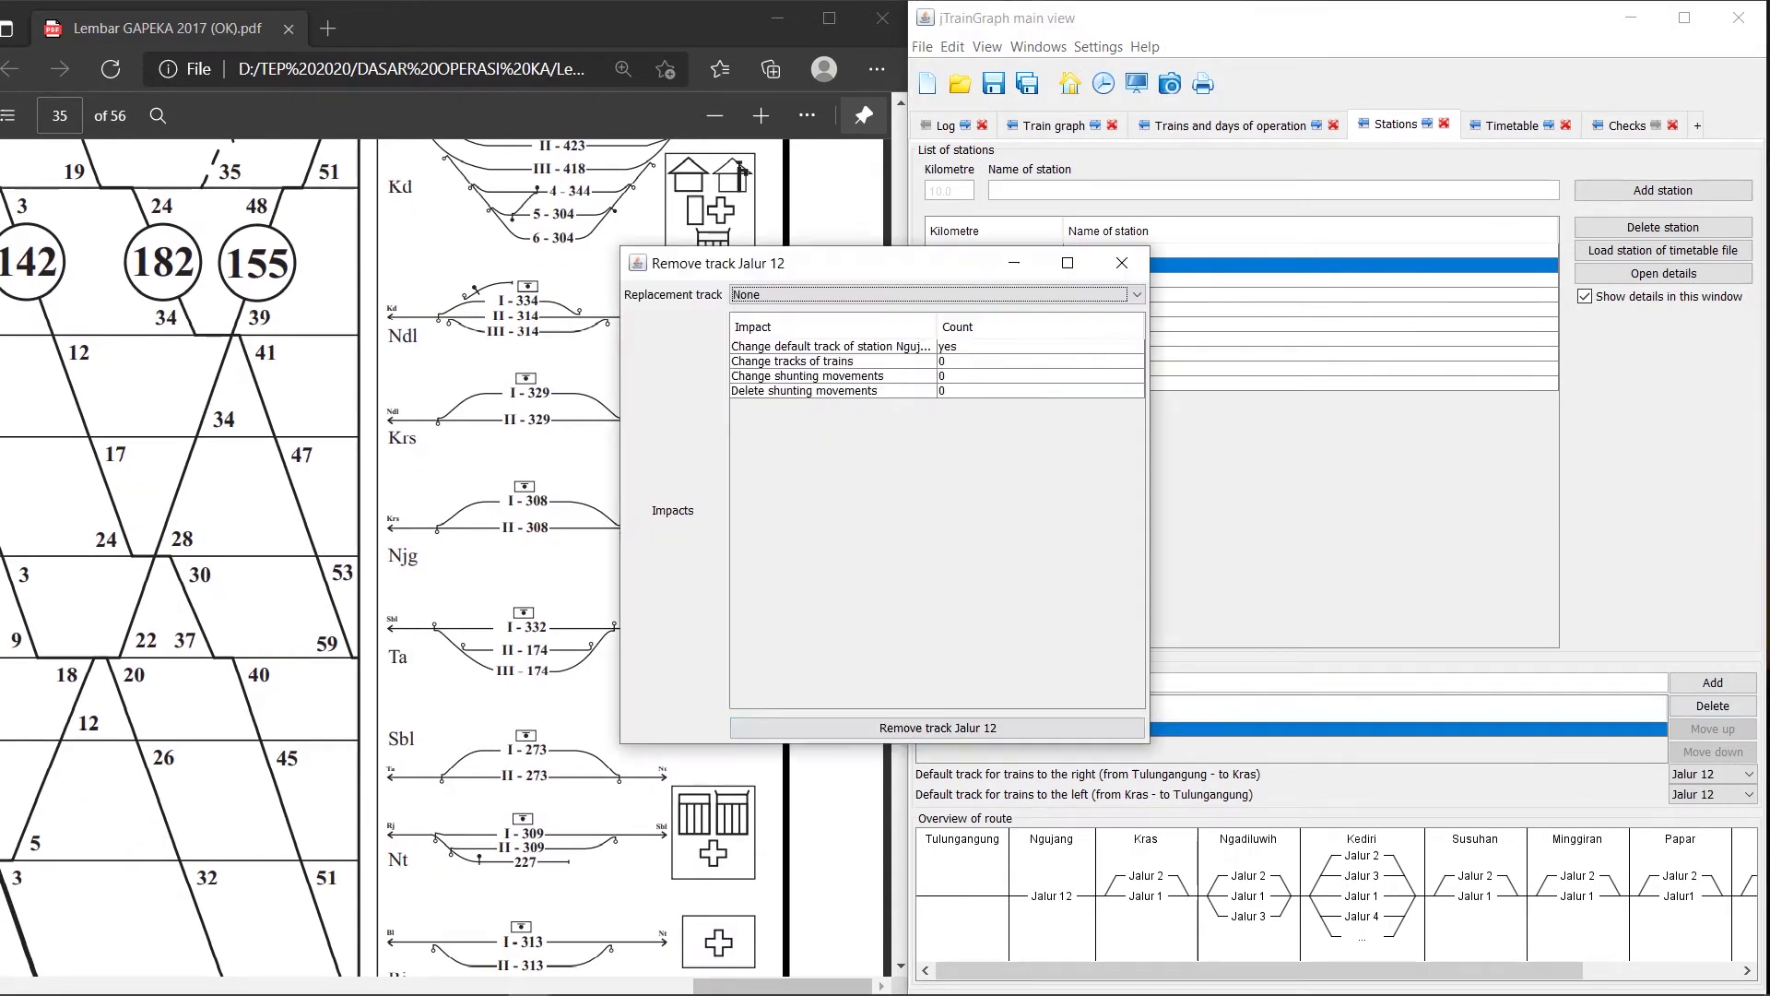
{"action": "left_click", "coordinate": [968, 735]}
Step: Add tracks Jalur 1 and Jalur 2 to Ngujang station
{"action": "type", "text": "Jalur 1"}
{"action": "key", "text": "Return"}
{"action": "type", "text": "Jalur 2"}
{"action": "key", "text": "Return"}
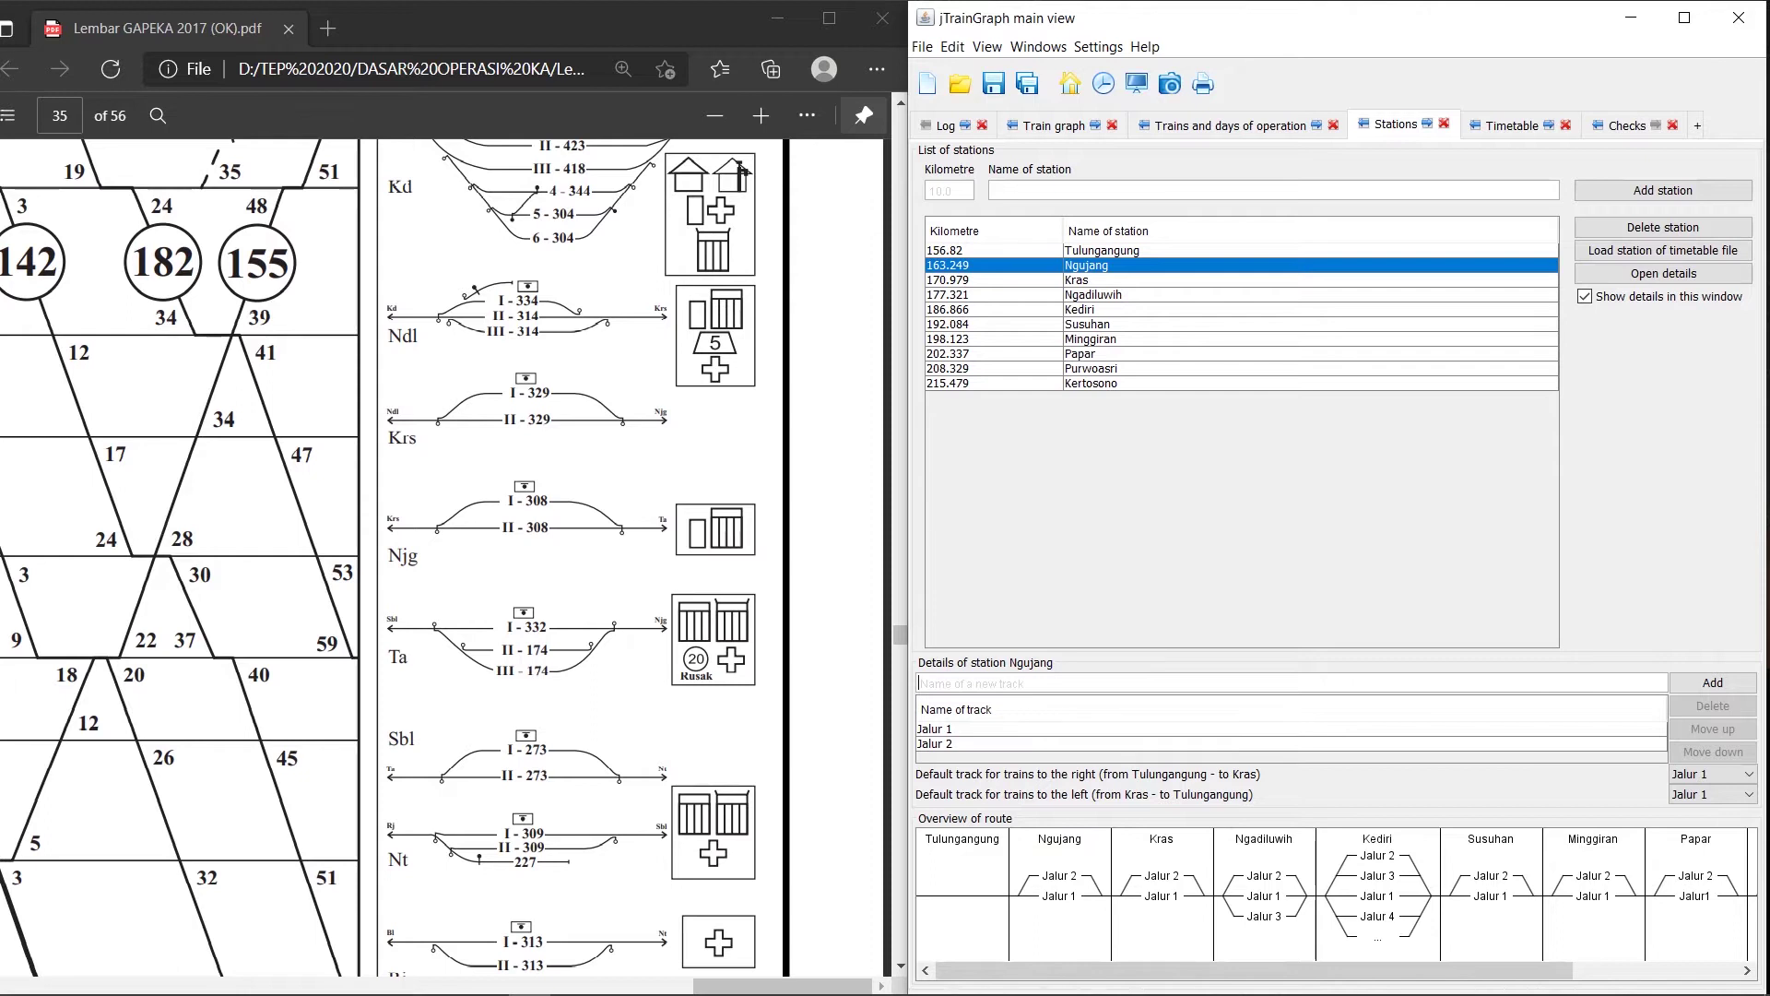
Step: Add tracks Jalur 1, Jalur 2 and Jalur 3 to Tulungangung station
{"action": "left_click", "coordinate": [1086, 250]}
{"action": "type", "text": "Jalur 1"}
{"action": "key", "text": "Return"}
{"action": "type", "text": "Jalur 2"}
{"action": "key", "text": "Return"}
{"action": "type", "text": "Jalur 3"}
{"action": "key", "text": "Return"}
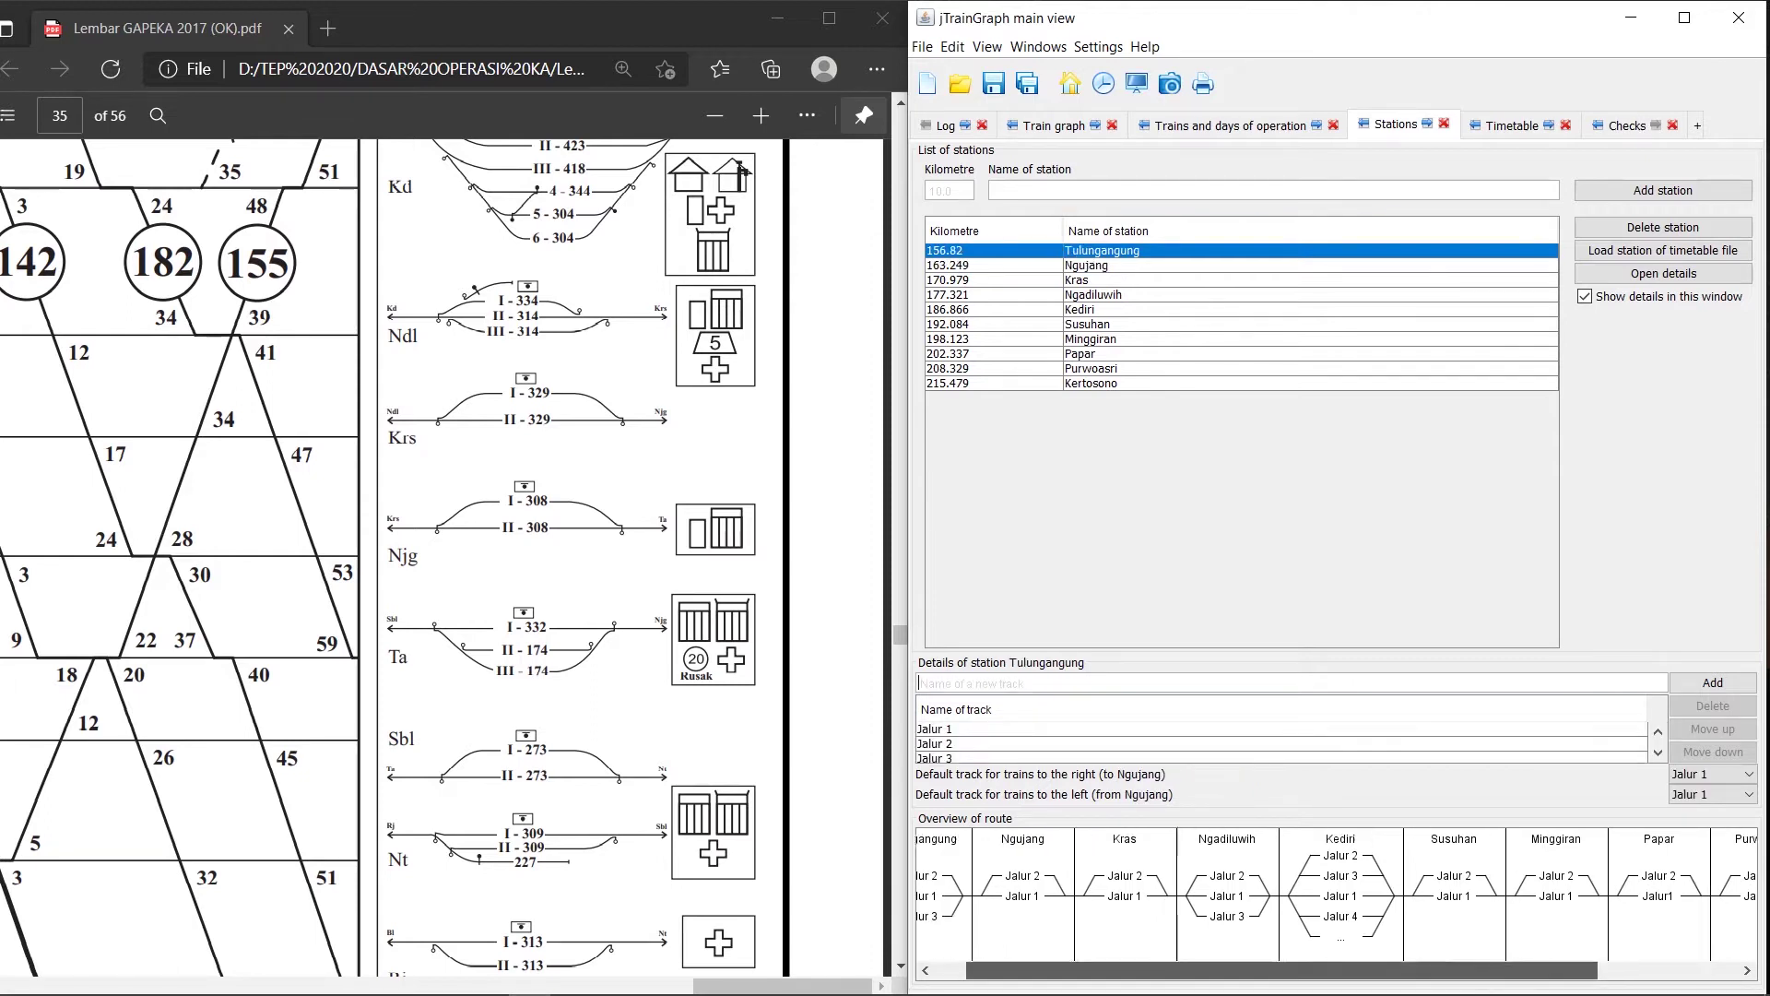
Step: Open the timetable and add a train named KA 176 running from Kertosono towards Tulungangung
{"action": "key", "text": "super+Up"}
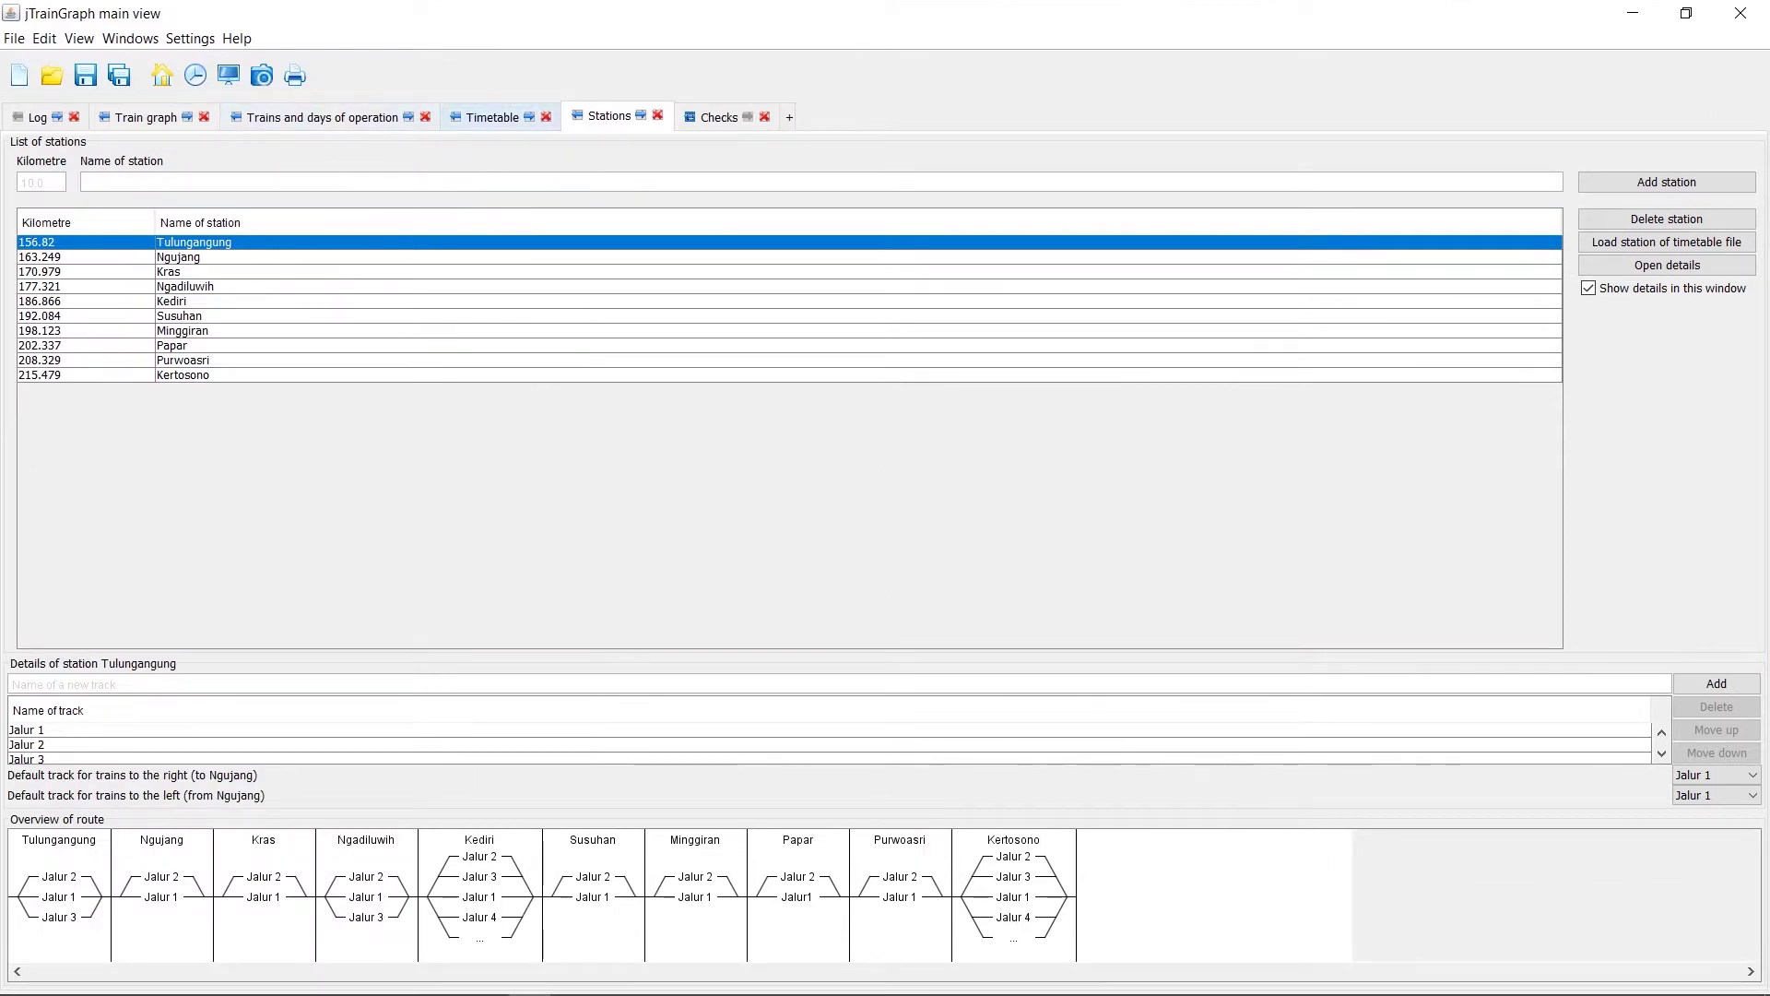
{"action": "left_click", "coordinate": [492, 117]}
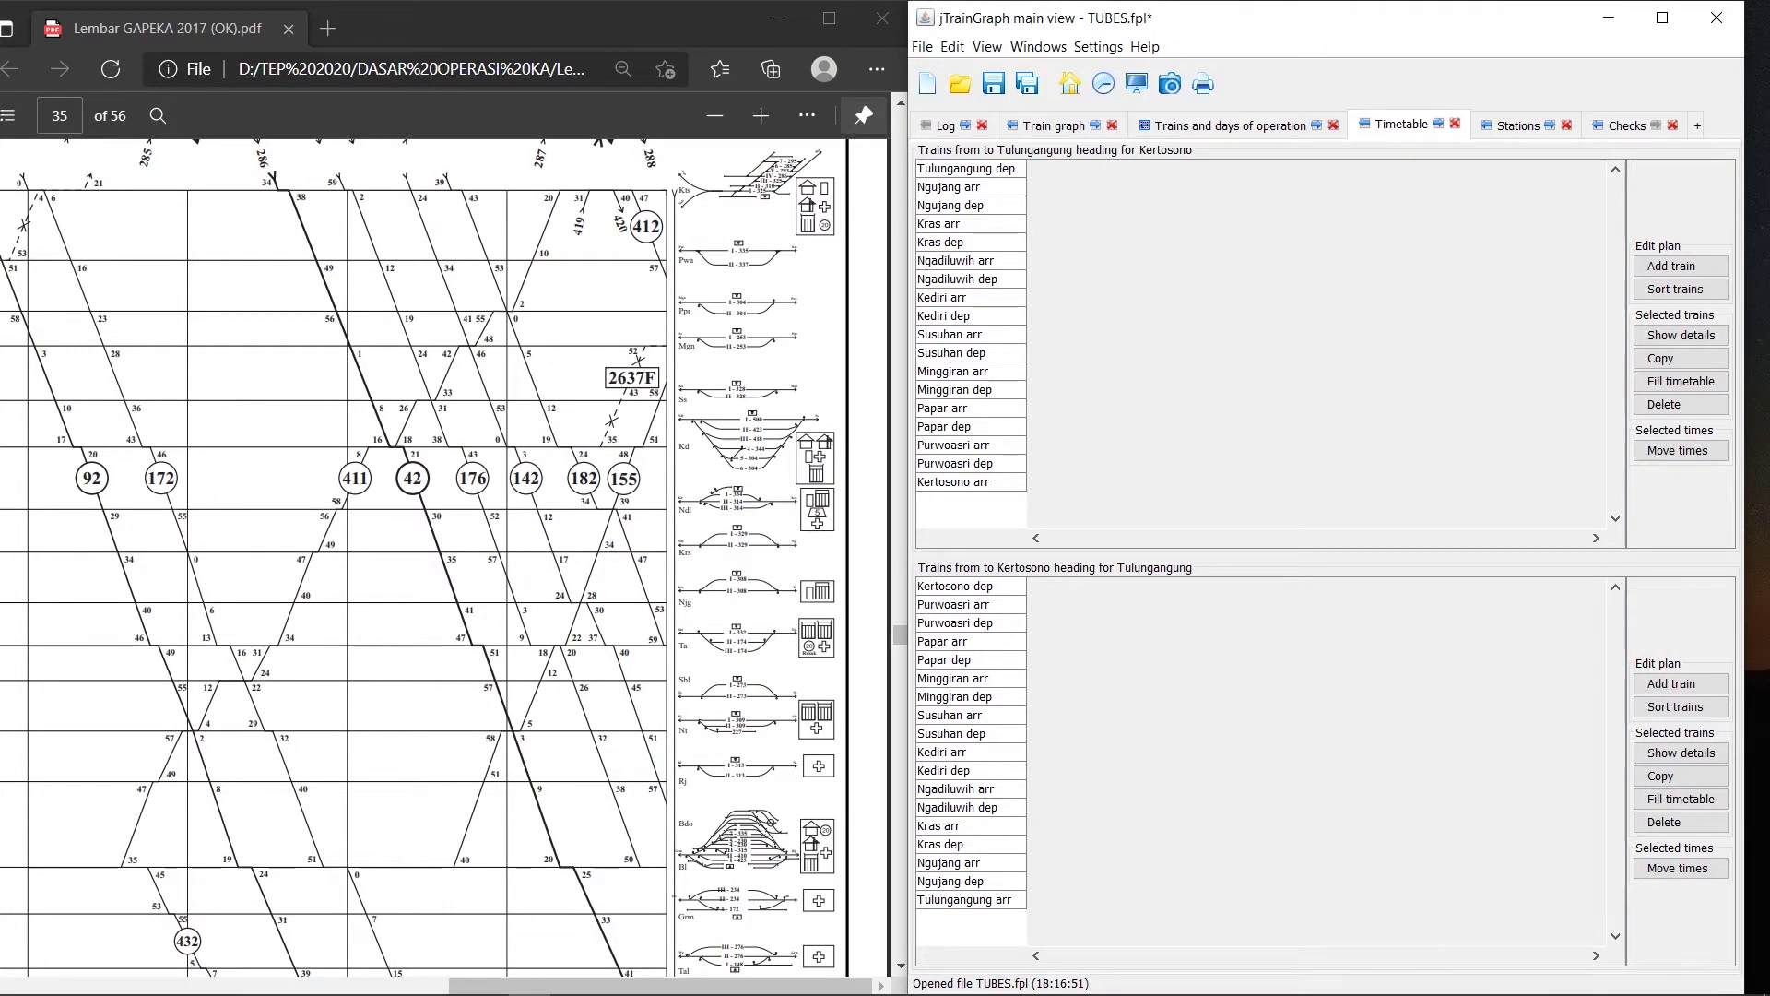
{"action": "left_click", "coordinate": [1671, 683]}
{"action": "type", "text": "KA 176"}
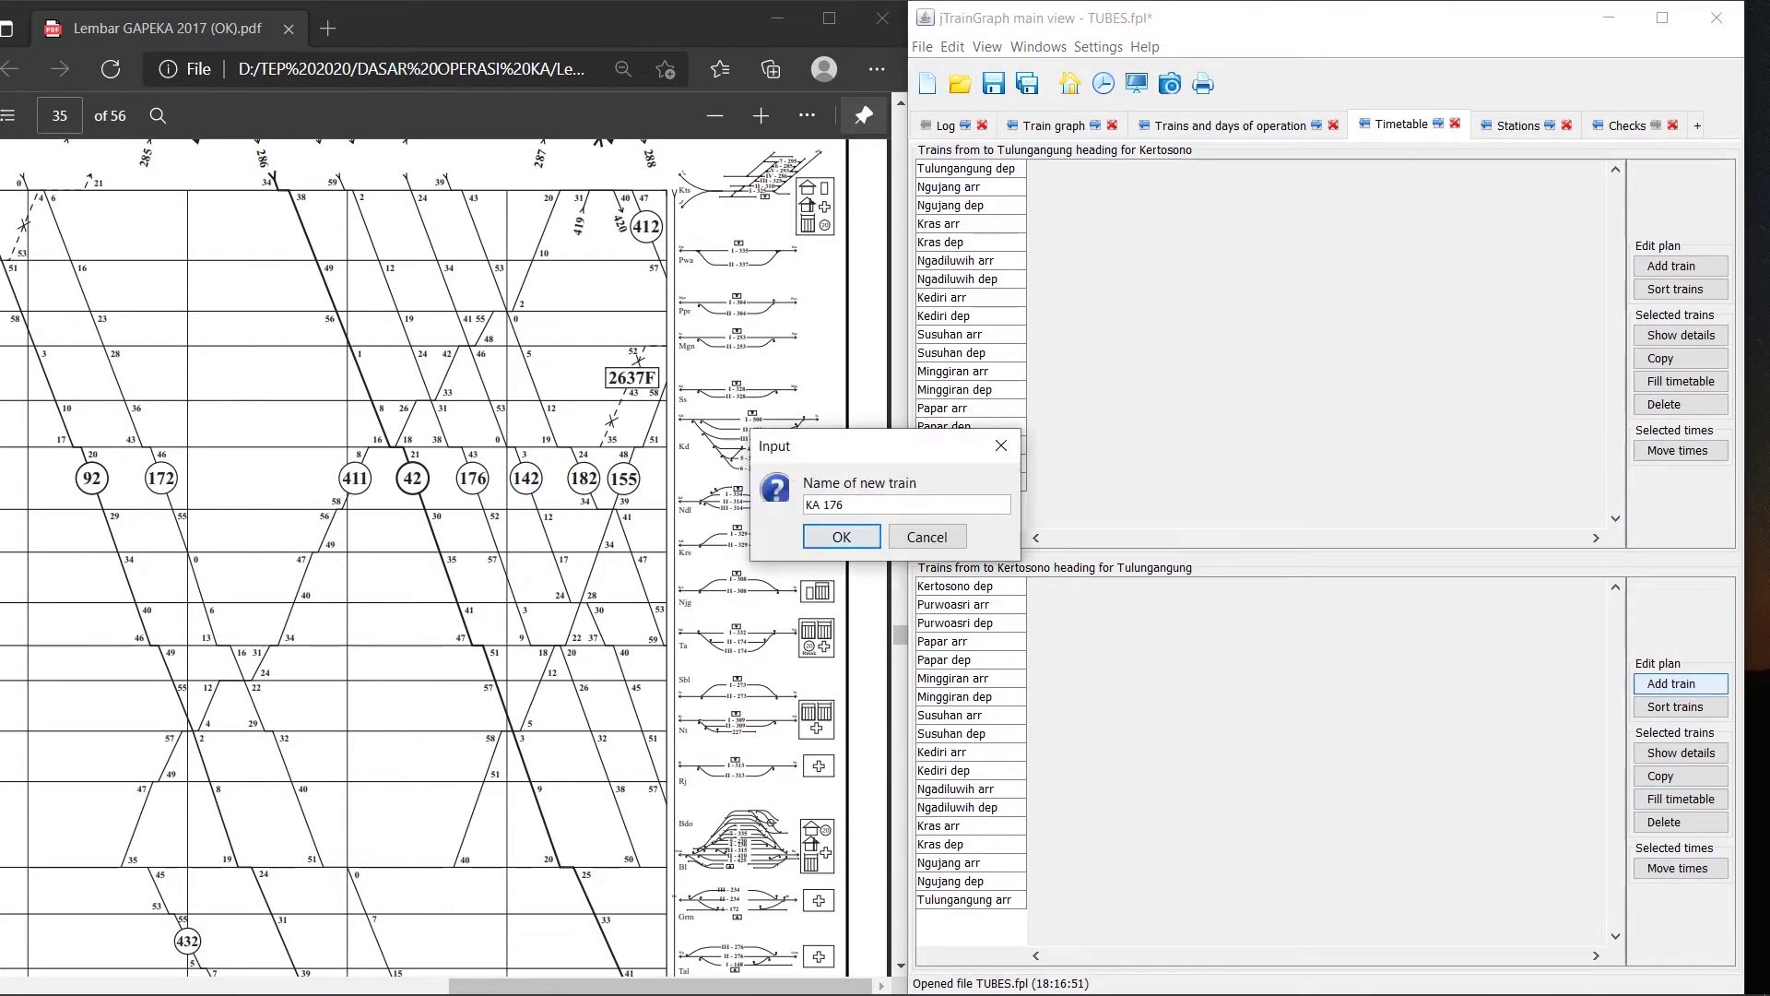
{"action": "key", "text": "Return"}
Step: Enter KA 176's times: Kertosono 06:02, Purwoasri 06:12, Papar 06:19, Minggiran 06:24, Susuhan 06:31, Kediri 06:38/06:43, Ngadiluwih 06:52, Kras 06:57, Ngujang 07:03, Tulungangung 07:09
{"action": "type", "text": "6:02 6:12 6:12 6:19 6:19 6:24 6:24 6:31 6:31 6:38 6:43 6:52 6:52 657"}
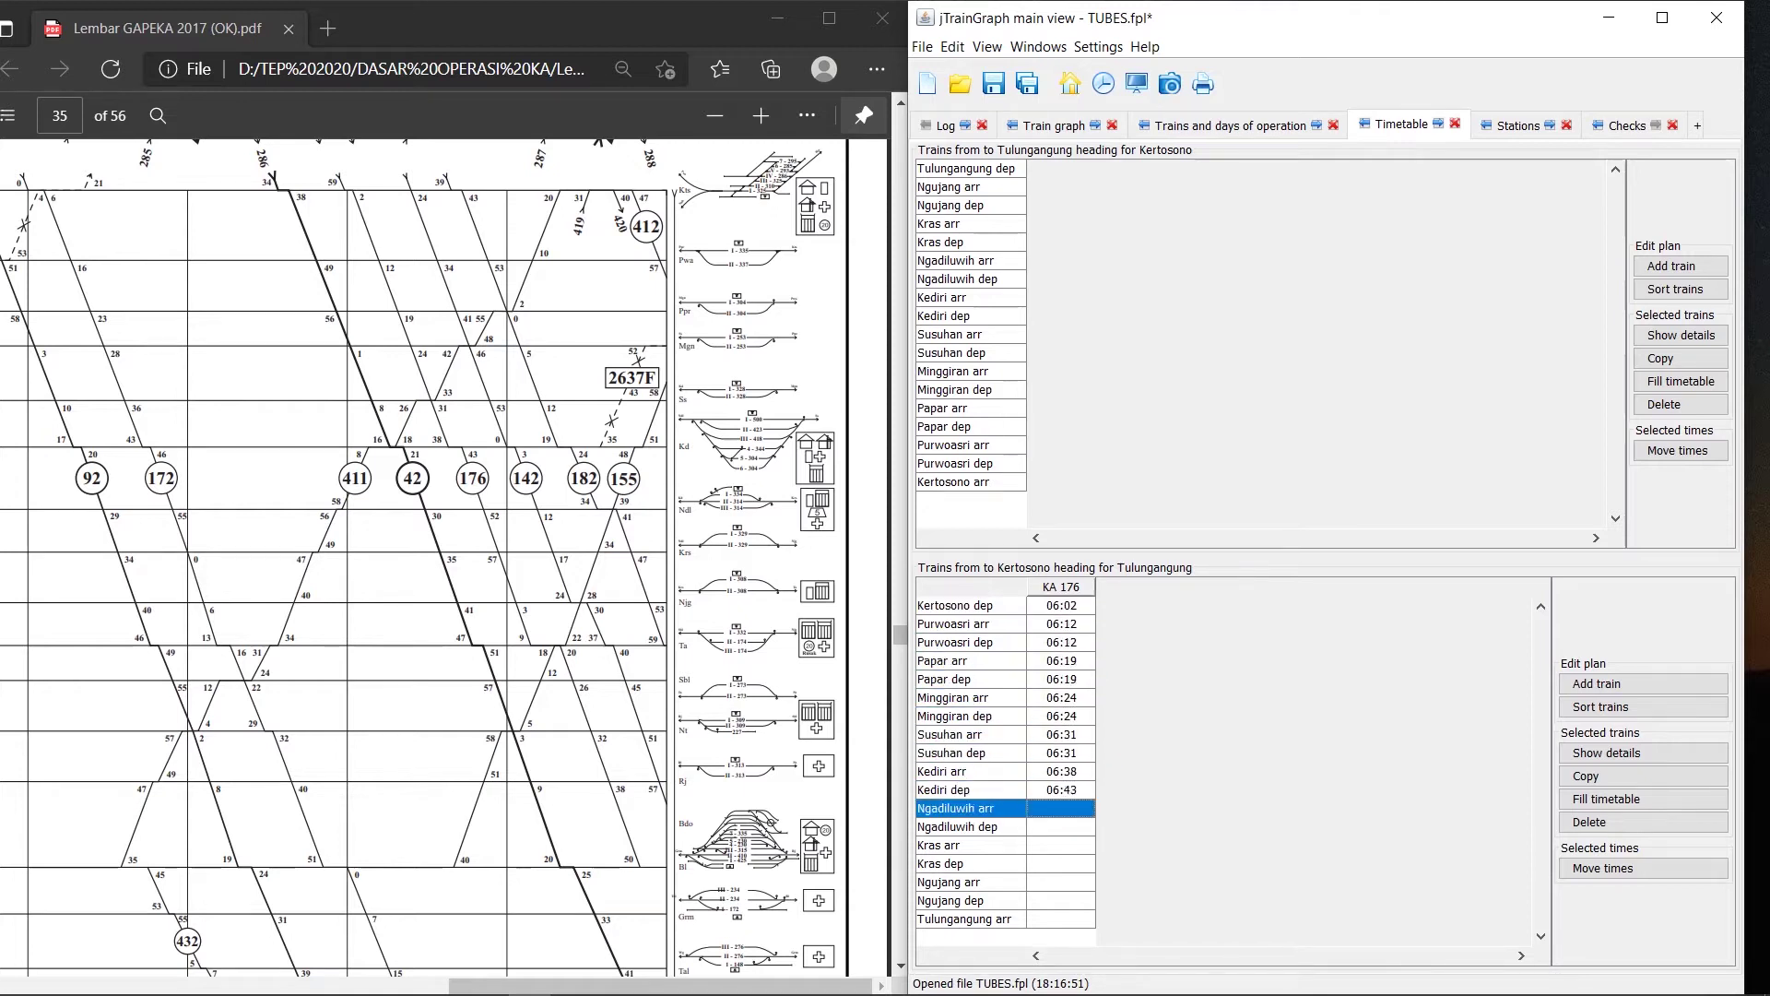
{"action": "key", "text": "Return"}
{"action": "type", "text": "657"}
{"action": "key", "text": "Return"}
{"action": "type", "text": "703"}
{"action": "key", "text": "Return"}
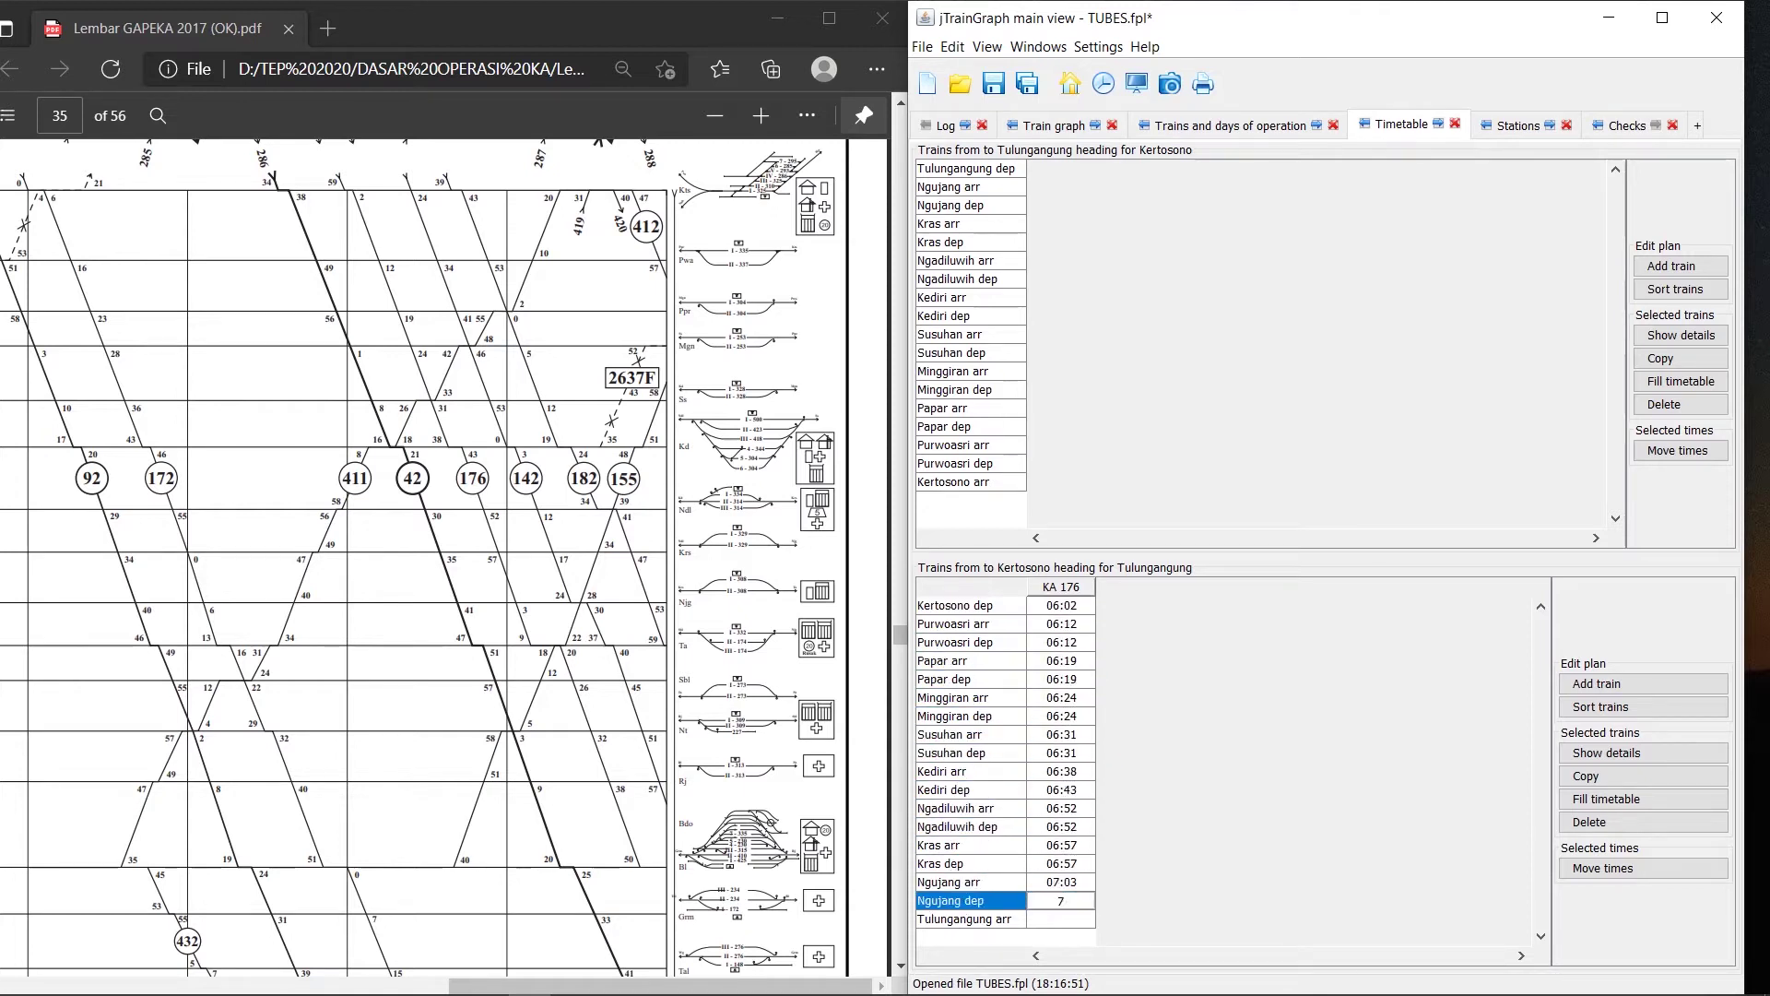
{"action": "type", "text": "703"}
{"action": "key", "text": "Return"}
{"action": "type", "text": "709"}
{"action": "key", "text": "Return"}
Step: Add a second train named KA 142 in the Kertosono to Tulungangung direction
{"action": "left_click", "coordinate": [1597, 683]}
{"action": "type", "text": "KA 142"}
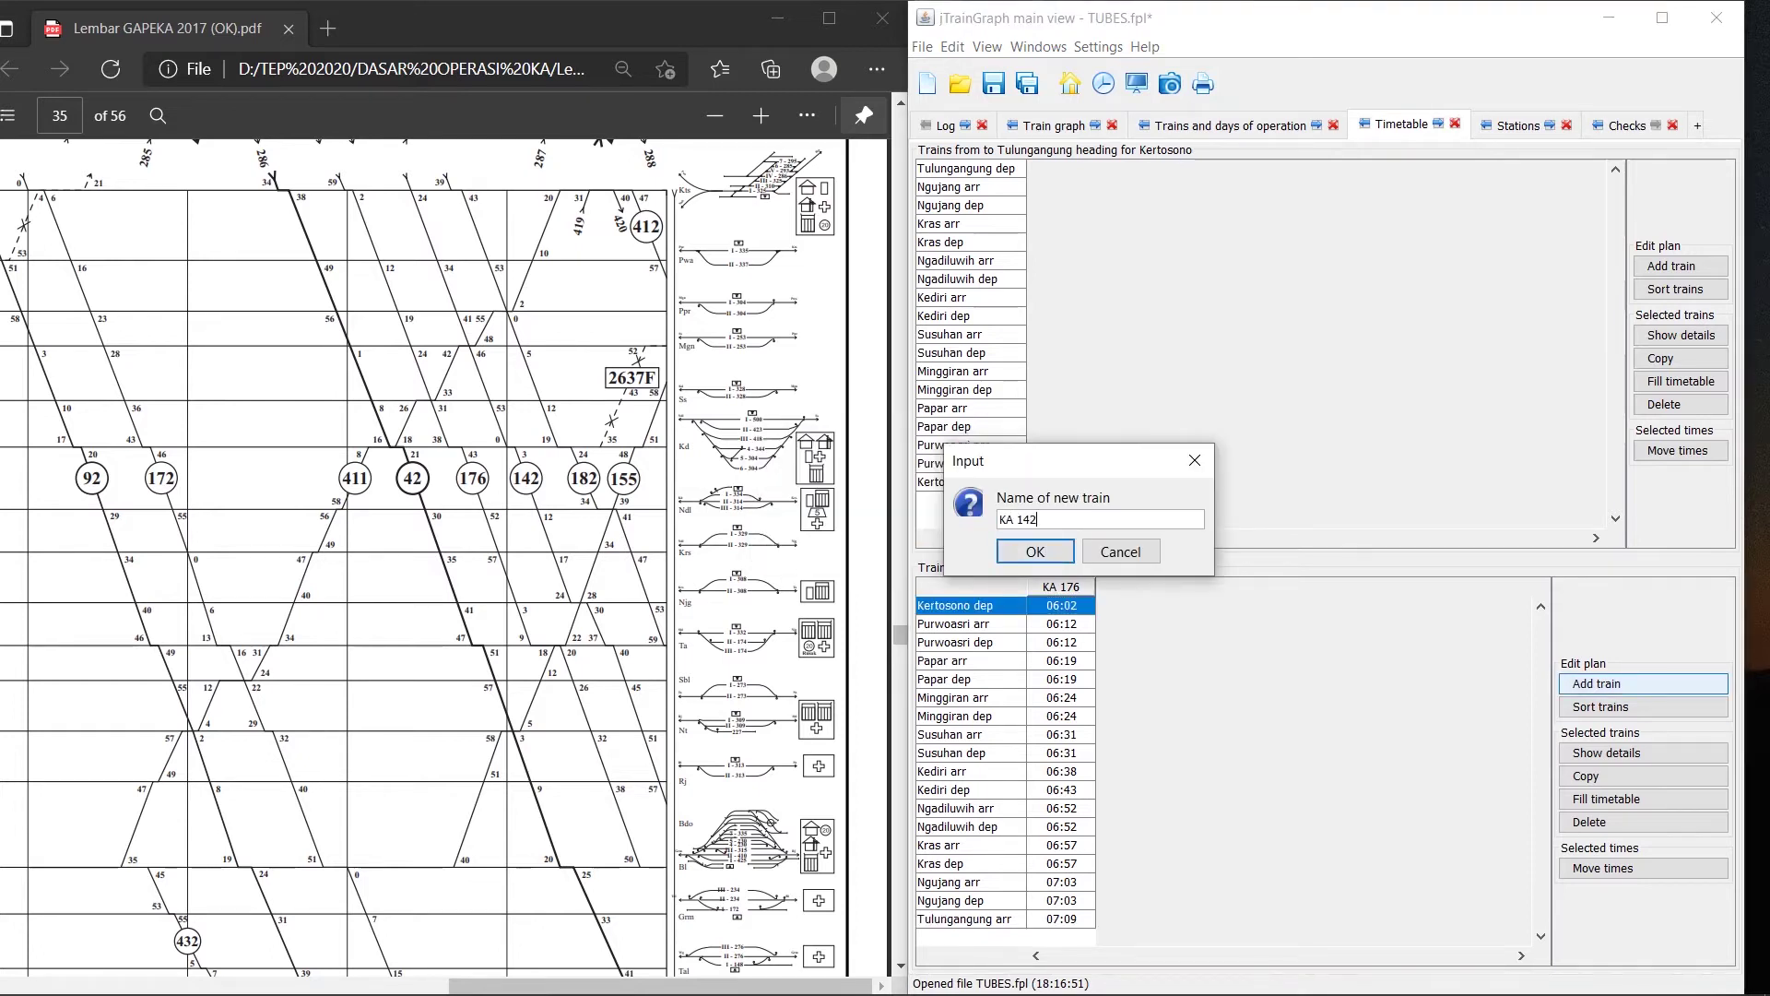
{"action": "key", "text": "Return"}
Step: Enter KA 142's times: Kertosono 06:24, Purwoasri 06:34, Papar 06:41, Minggiran 06:46, Susuhan 06:53, Kediri 07:00/07:03, Ngadiluwih 07:12, Kras 07:17, Ngujang 07:24/07:30, Tulungangung 07:37
{"action": "type", "text": "624"}
{"action": "key", "text": "Return"}
{"action": "type", "text": "634"}
{"action": "key", "text": "Return"}
{"action": "type", "text": "634"}
{"action": "key", "text": "Return"}
{"action": "type", "text": "641 641 646 646 653 653 70"}
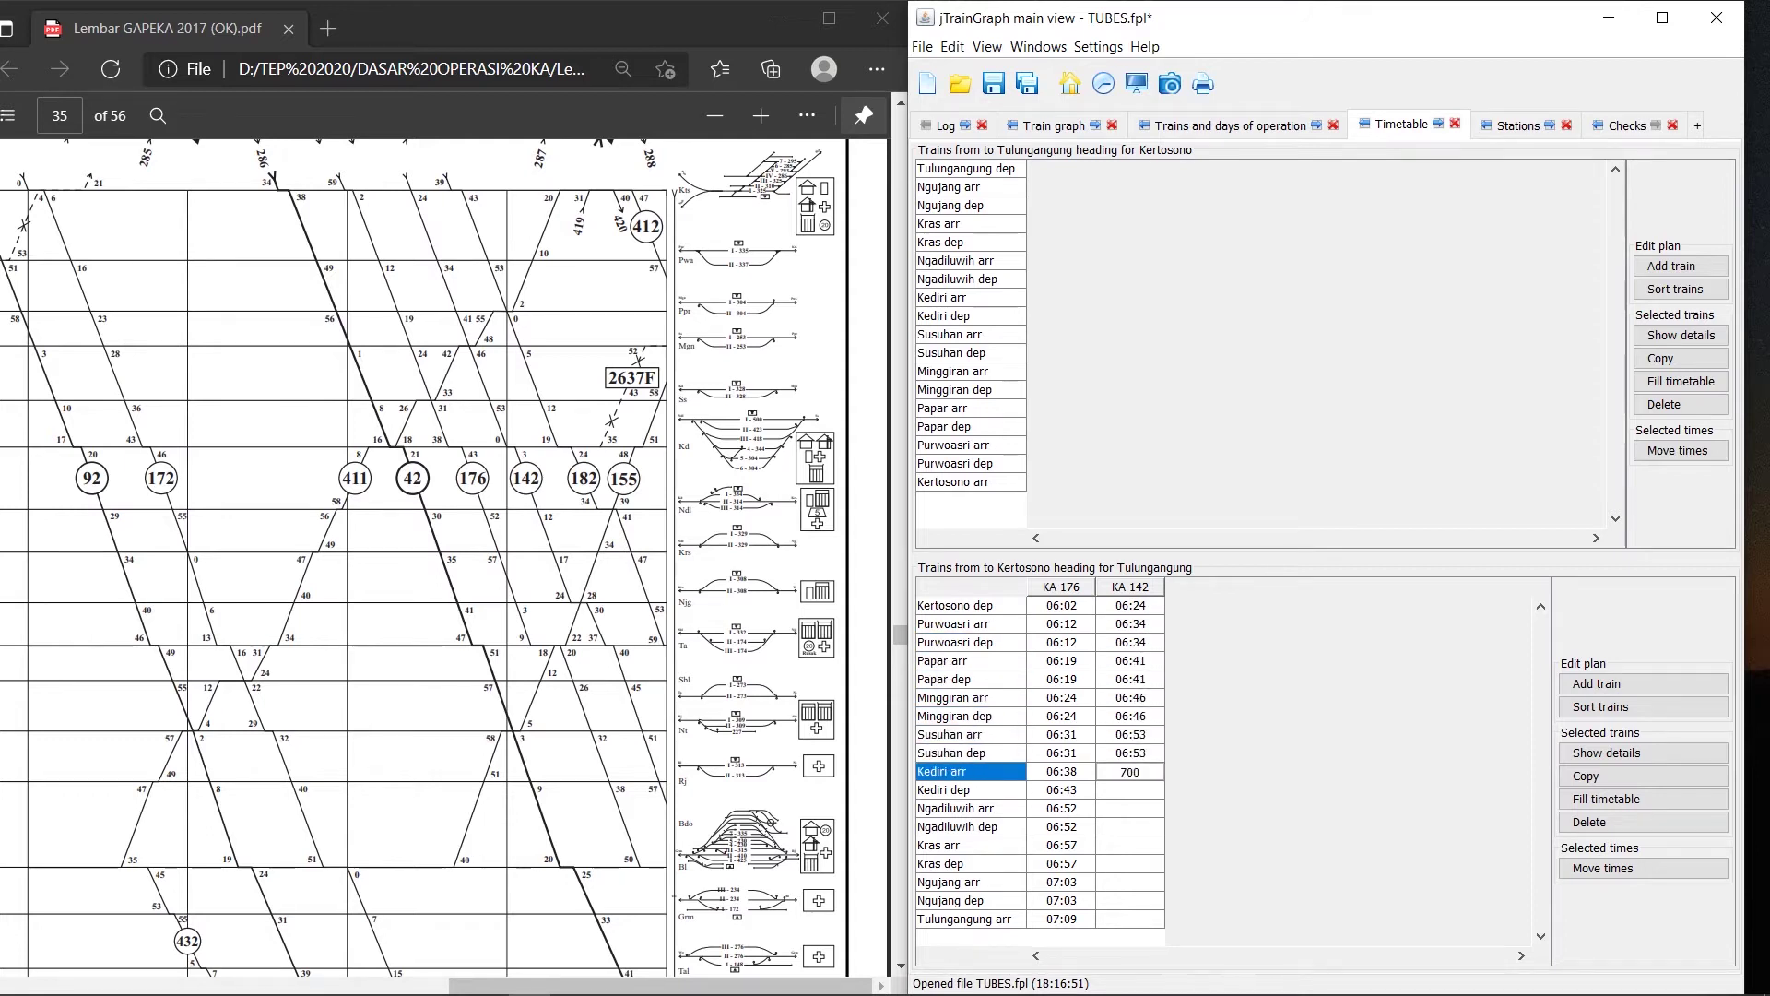
{"action": "type", "text": "0 703 712 712 717 717 724 730 737"}
Step: Add a third train named KA 182 in the Kertosono to Tulungangung direction
{"action": "left_click", "coordinate": [1644, 683]}
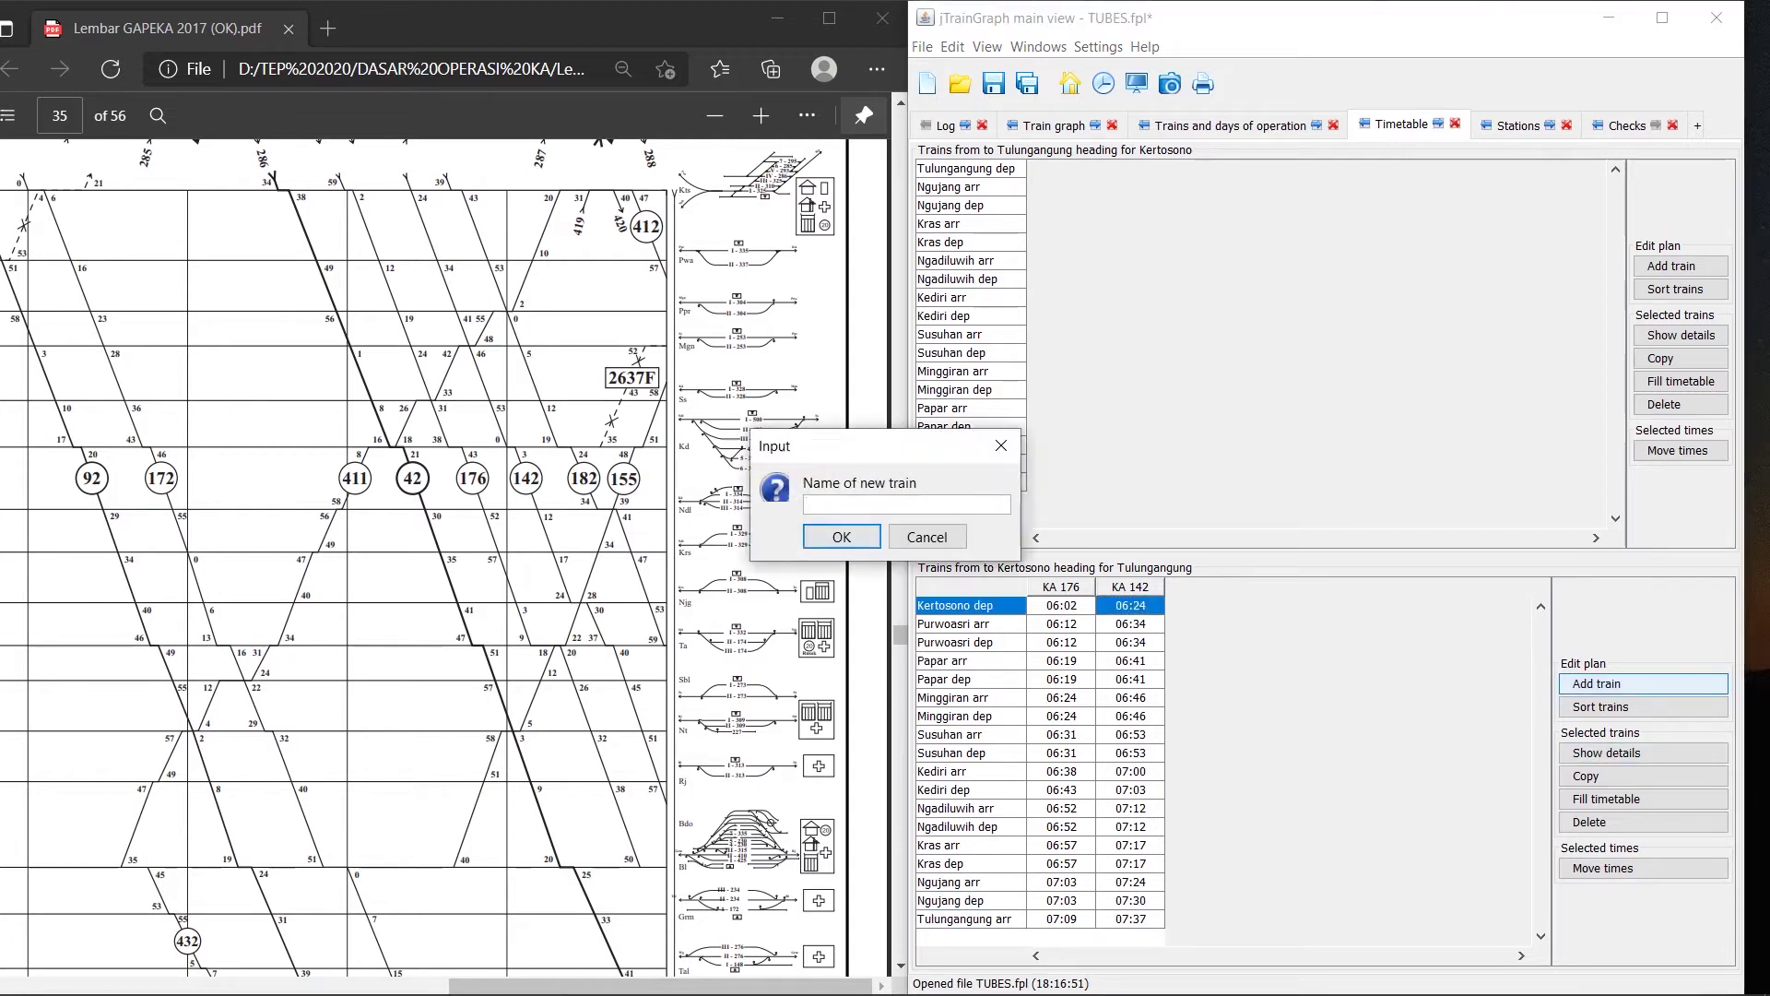
{"action": "type", "text": "KA 182"}
{"action": "key", "text": "Return"}
Step: Enter KA 182's times: Kertosono 06:43, Purwoasri 06:53, Papar 07:00, Minggiran 07:05, Susuhan 07:12, Kediri 07:19/07:24, Ngadiluwih 07:34/07:41, Kras 07:47, Ngujang 07:53, Tulungangung 07:59
{"action": "type", "text": "643 653 "}
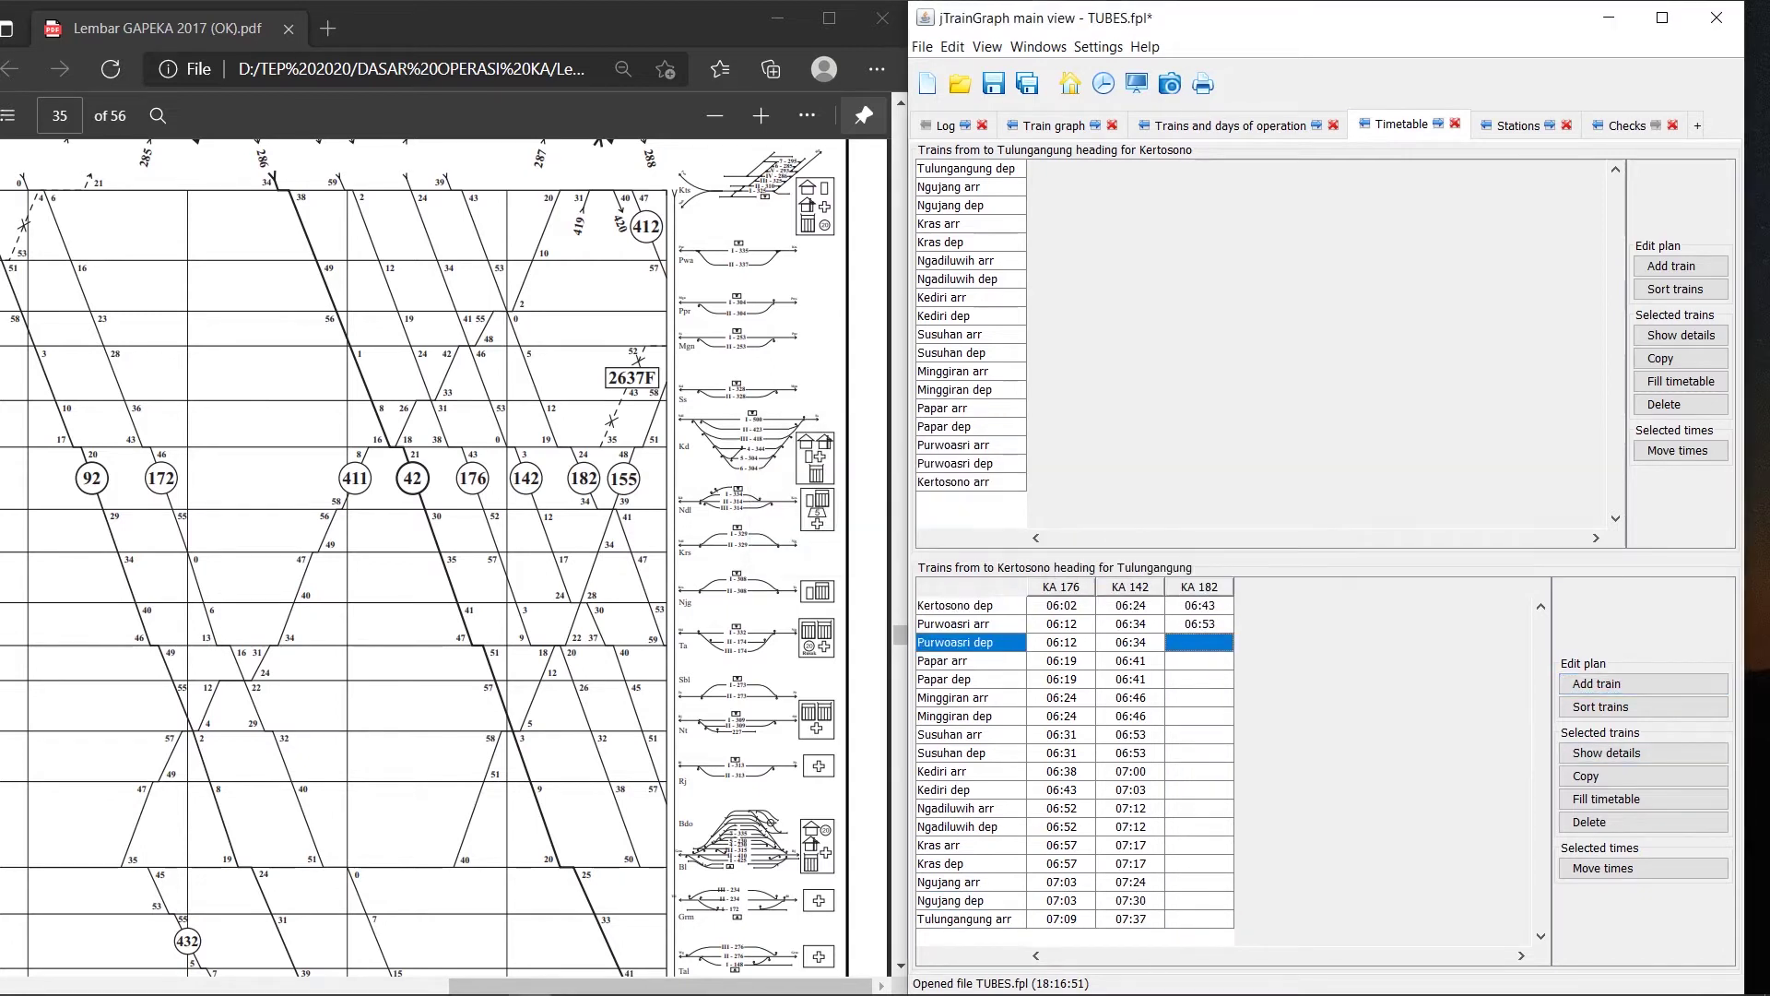
{"action": "type", "text": "653 700 700 705 705 712"}
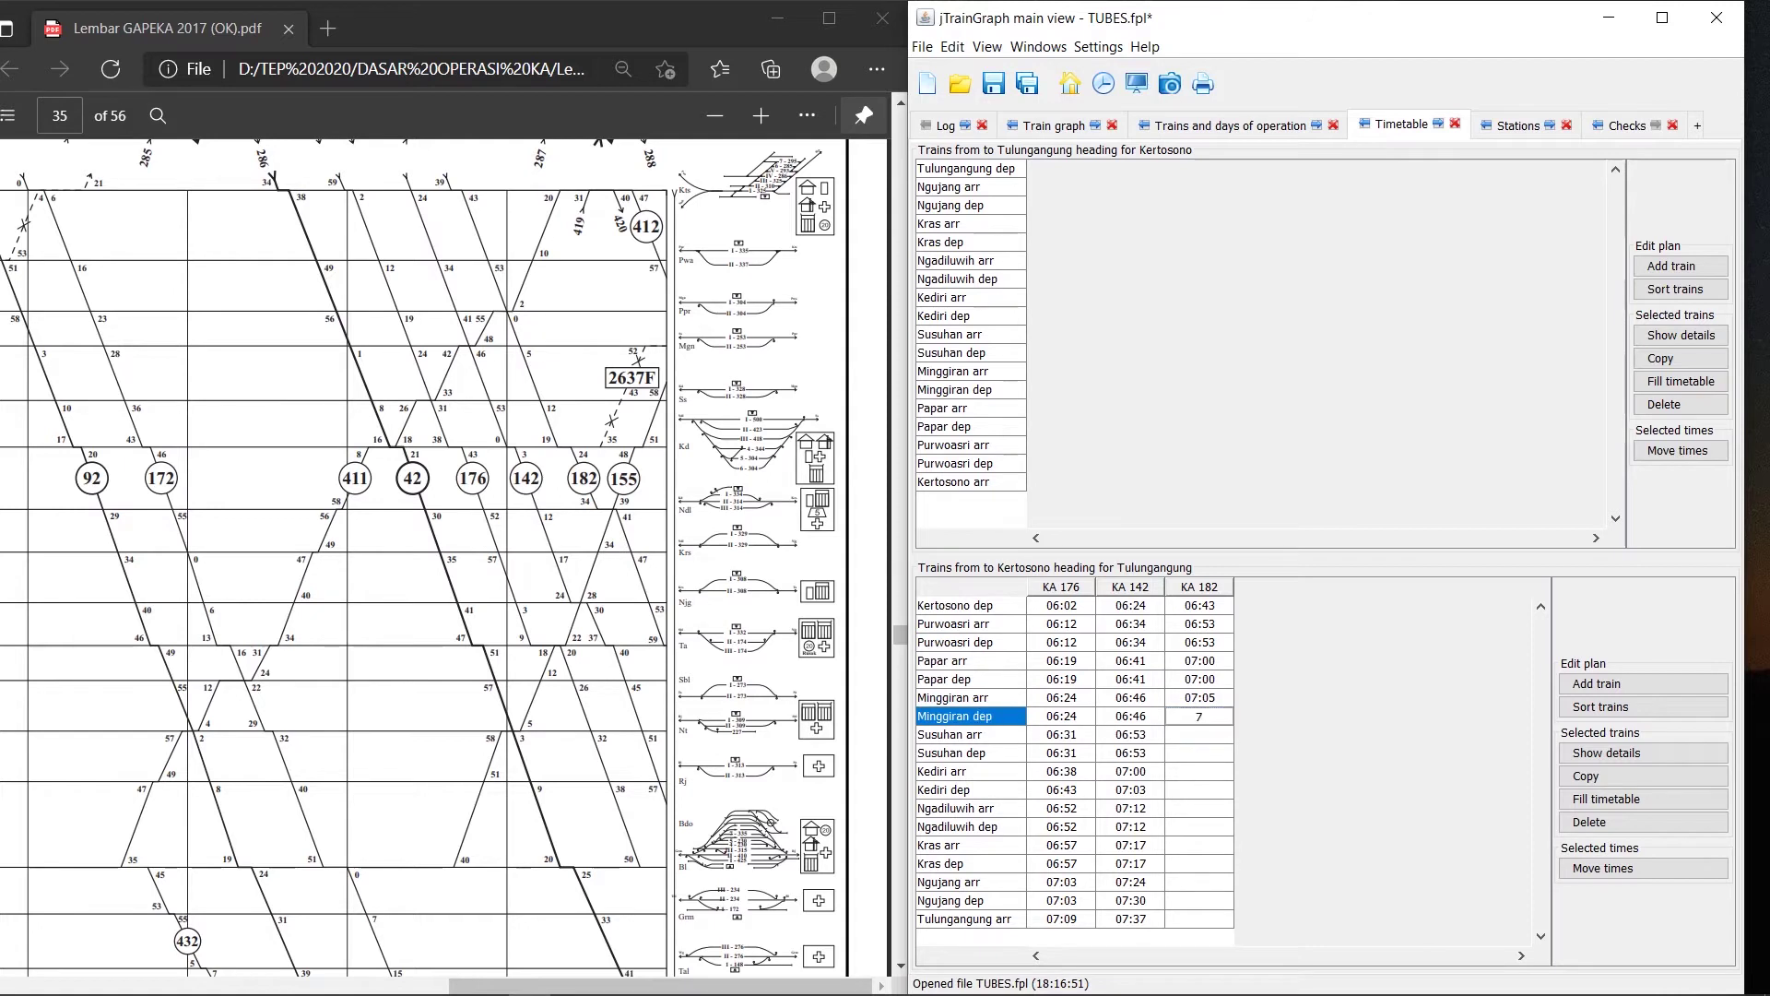
{"action": "type", "text": " 712 719 724 734 741 747 74"}
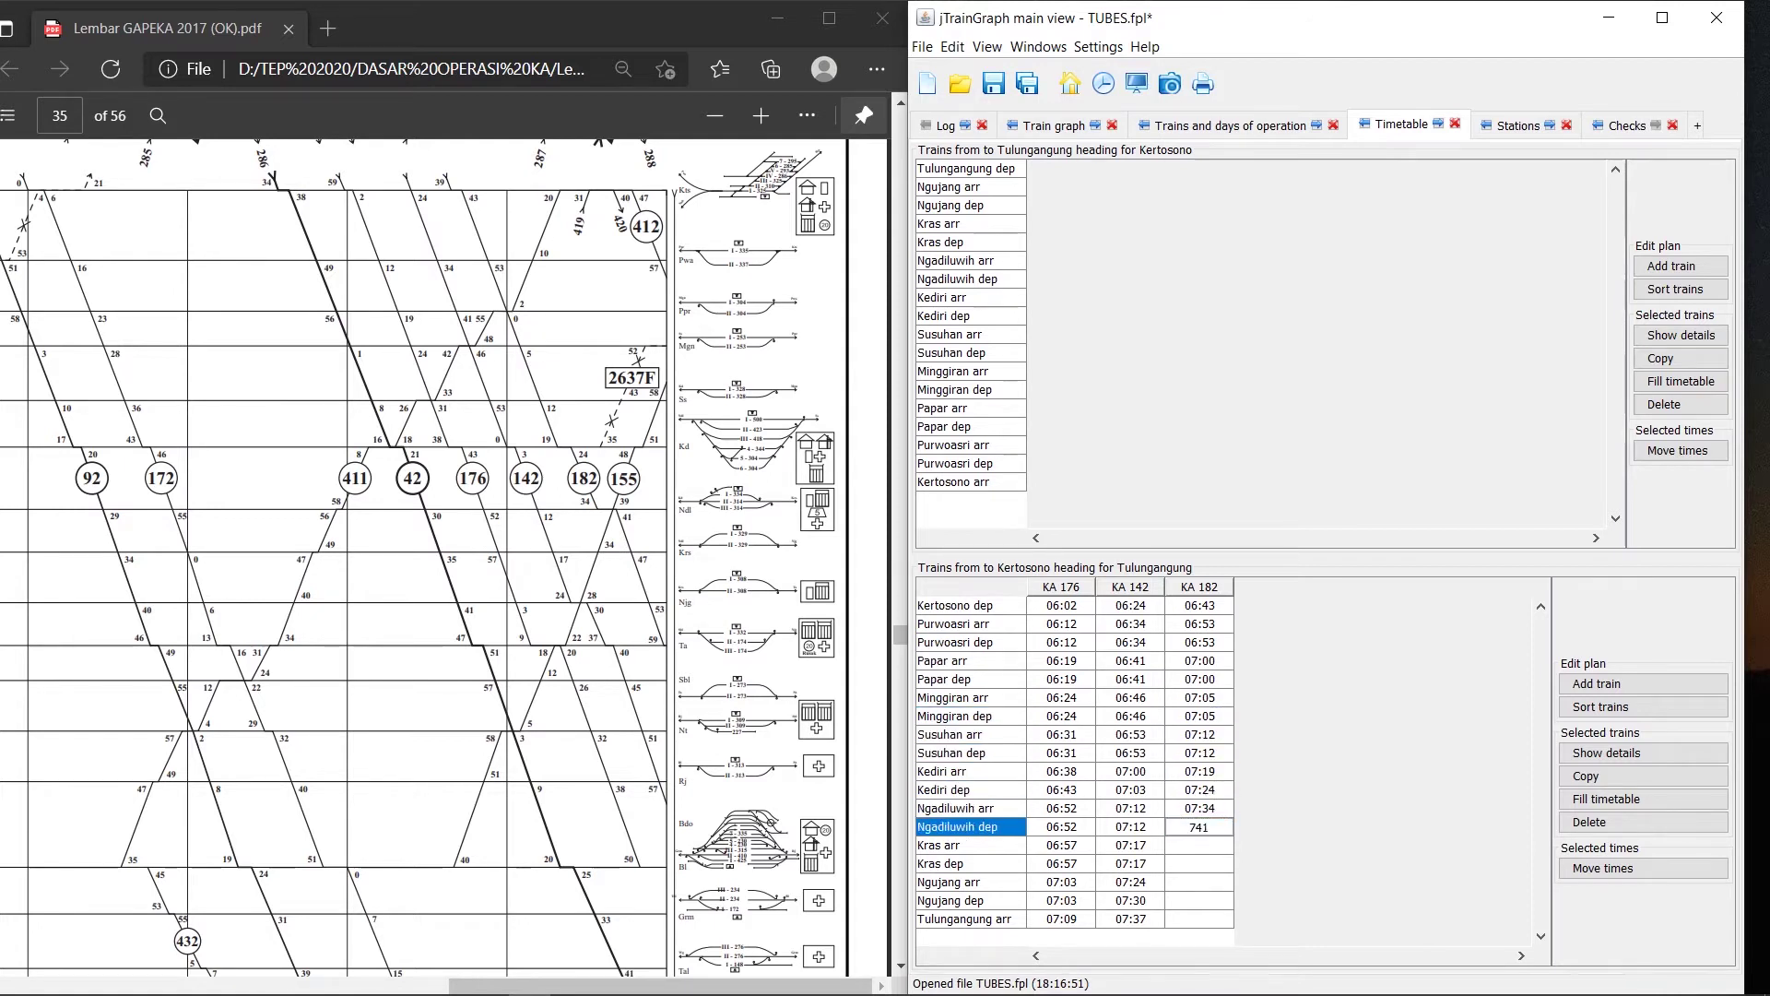
{"action": "type", "text": "7 753 753 759"}
Step: Add a fourth train named KA 412 in the Kertosono to Tulungangung direction
{"action": "left_click", "coordinate": [1643, 683]}
{"action": "type", "text": "KA 412"}
{"action": "key", "text": "Return"}
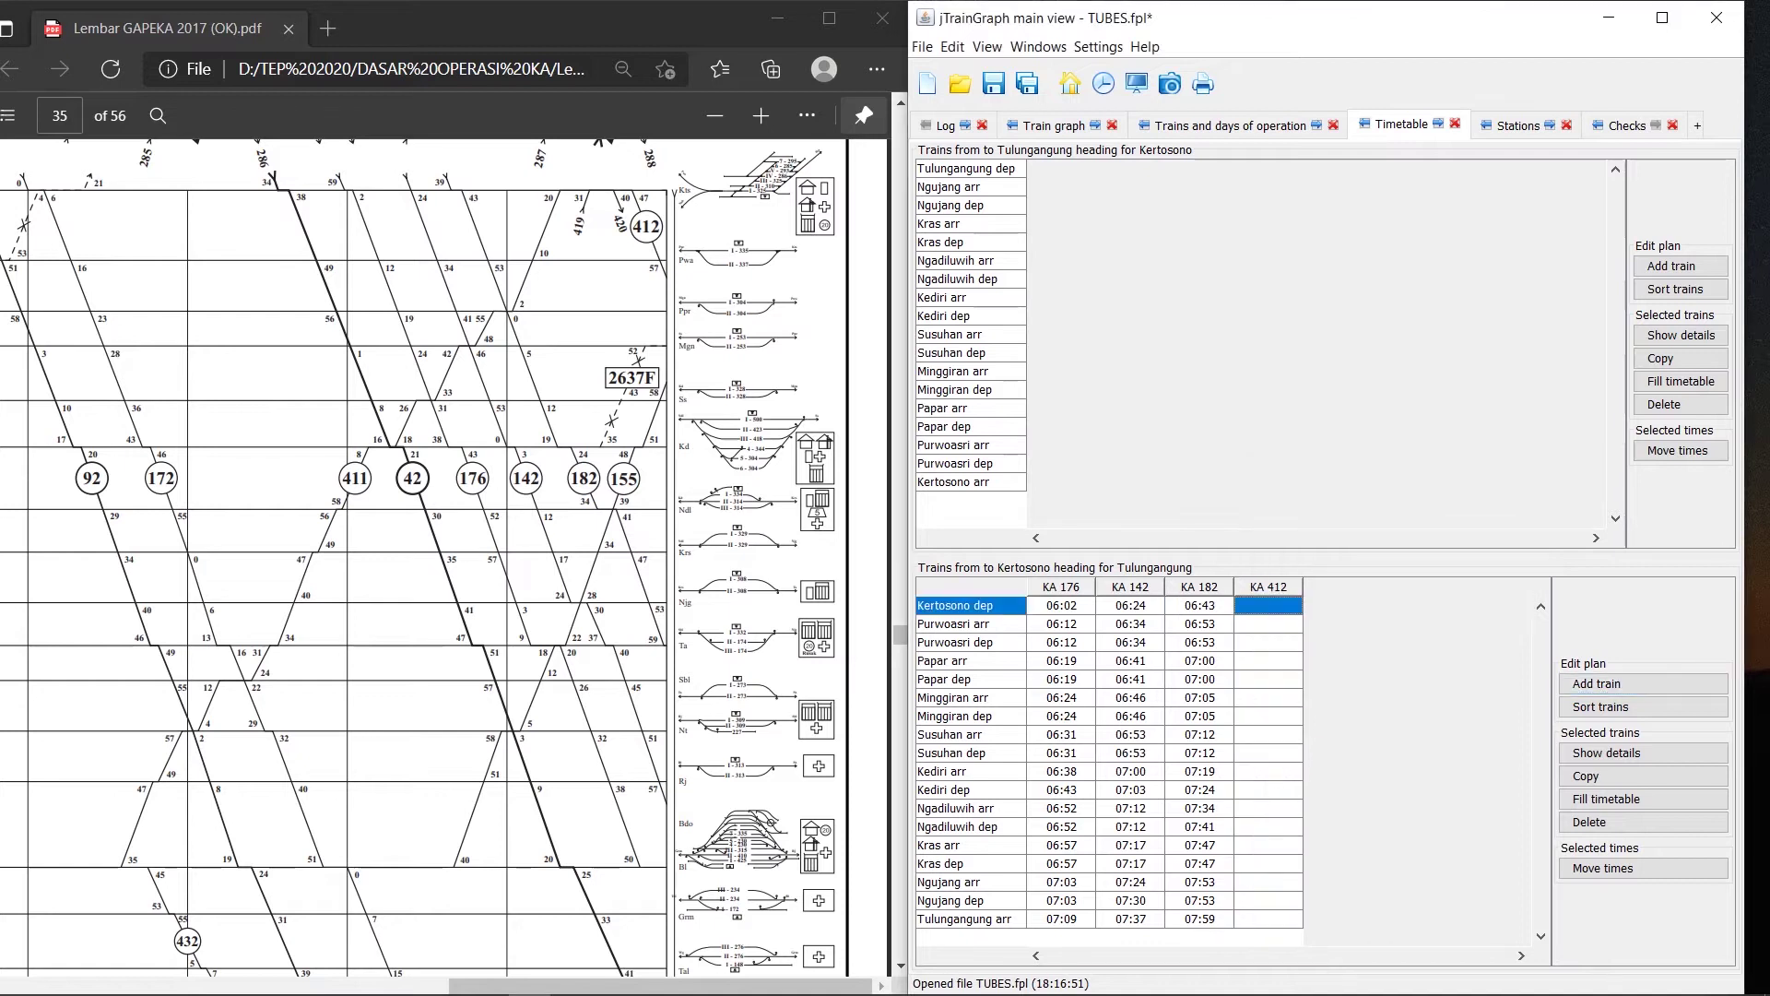
Step: Enter KA 412's times: Kertosono 07:47, Purwoasri 07:57, Papar 08:05/08:12, Minggiran 08:18, Susuhan 08:25, Kediri 08:32/08:35, Ngadiluwih 08:45/08:47, Kras 08:54/08:56, Ngujang 09:03, Tulungangung 09:09
{"action": "type", "text": "747 757 757 805 812 "}
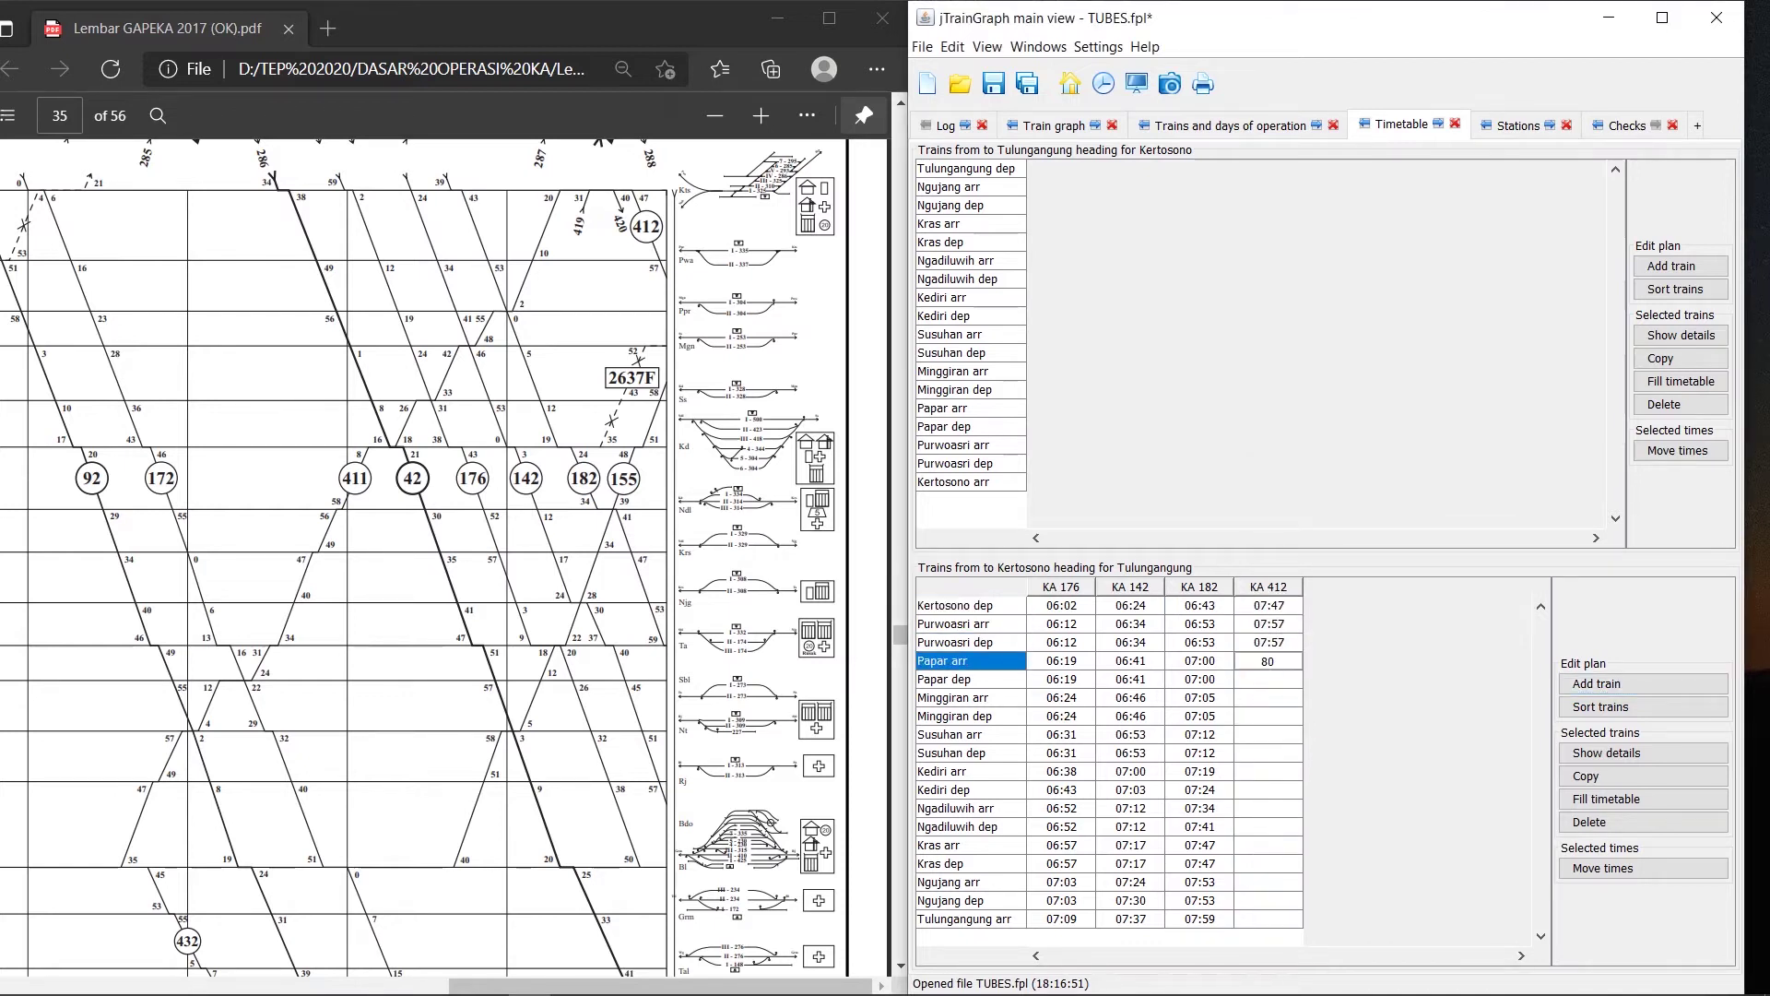
{"action": "type", "text": "818 818 825 825 832 "}
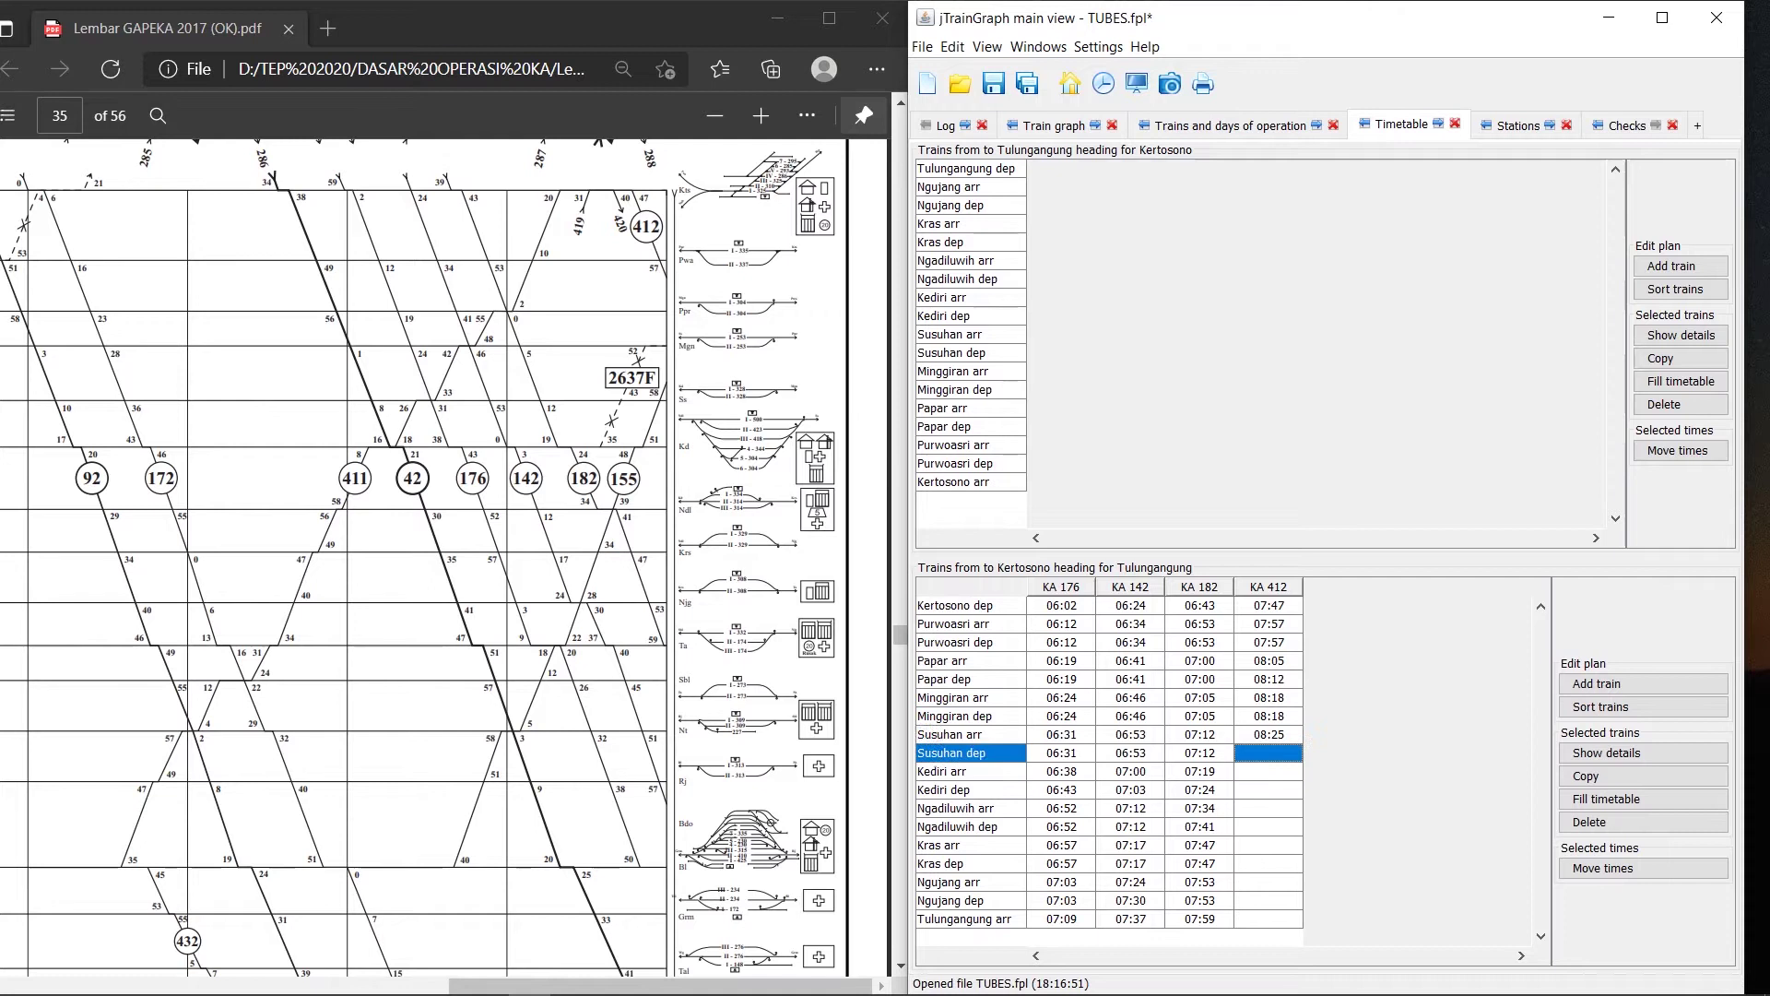
{"action": "type", "text": "835 845 847 854 856 "}
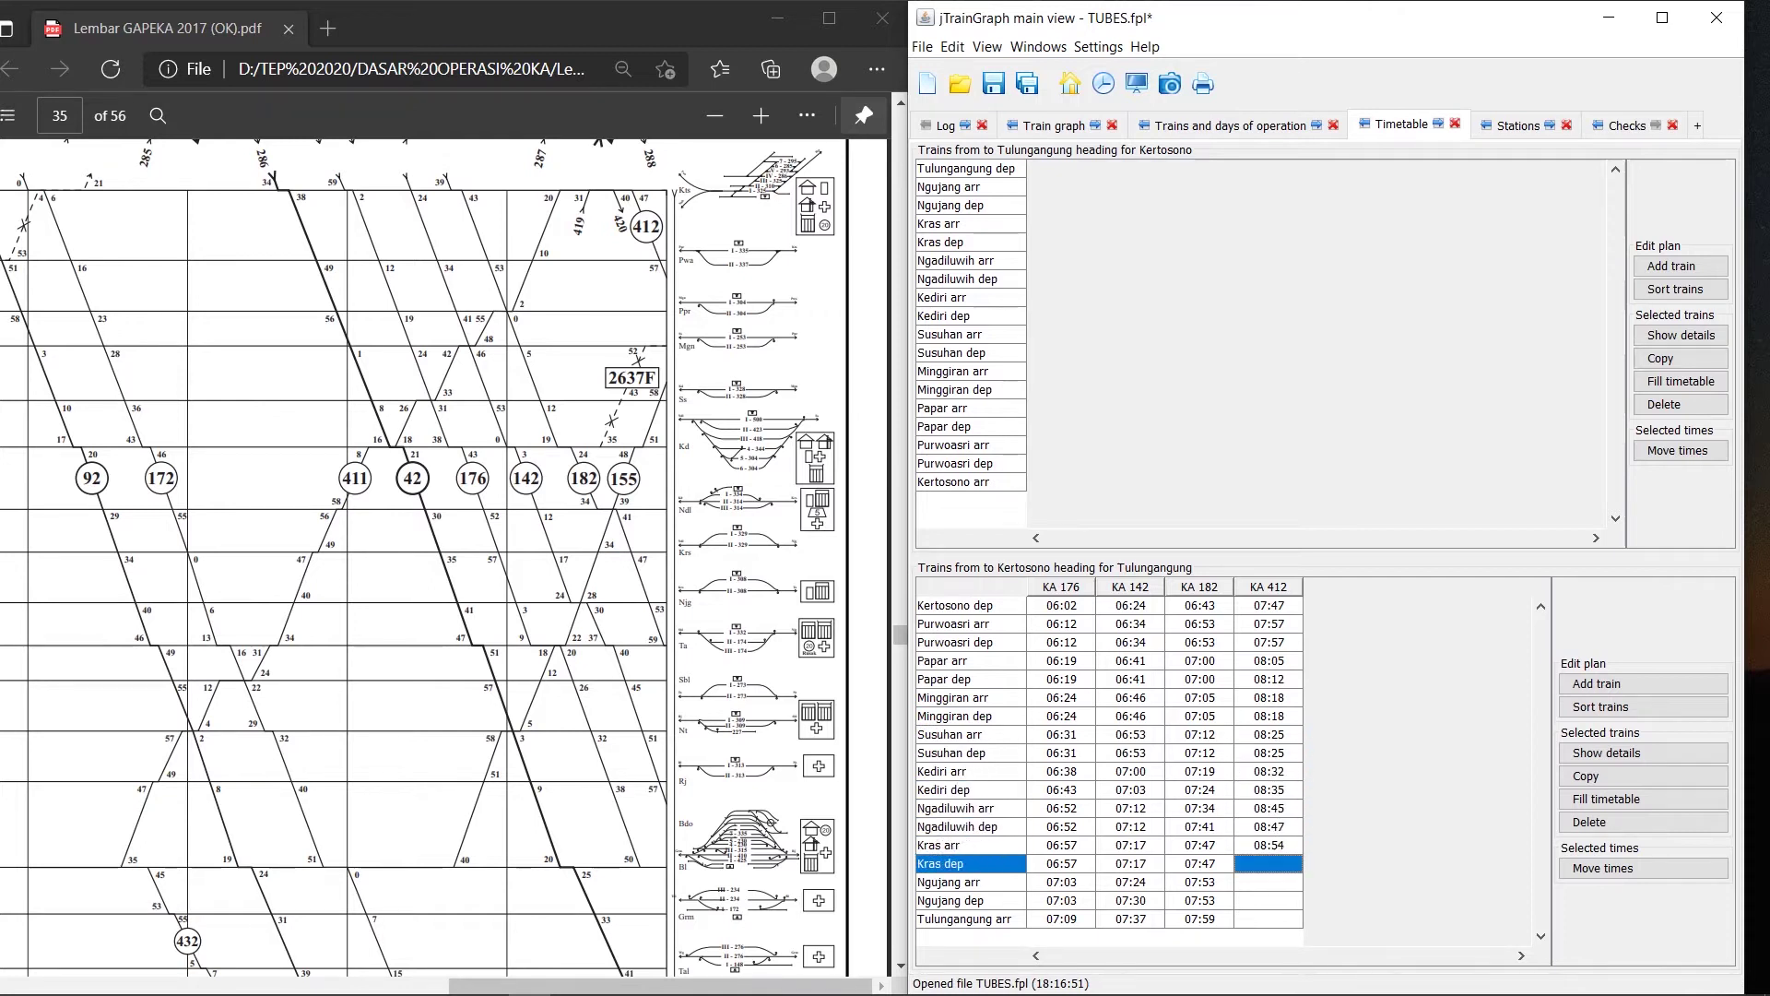
{"action": "type", "text": "903 903 909"}
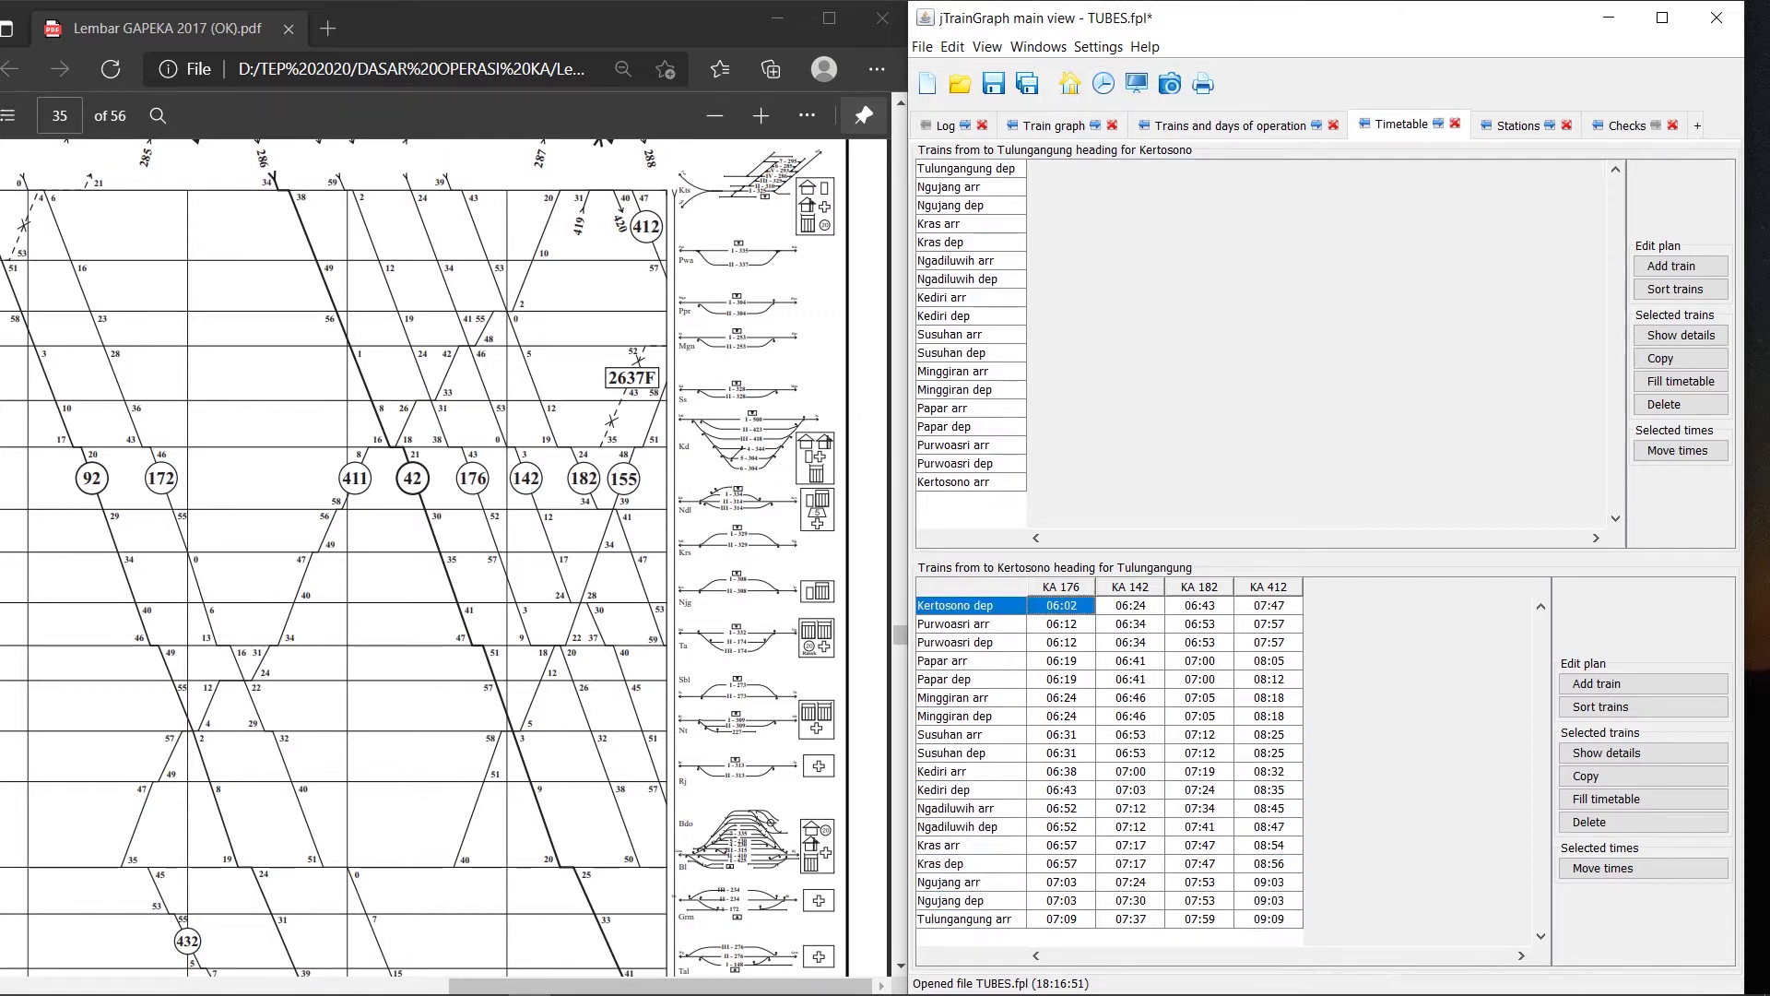
Step: Add train KA 155 towards Kertosono with Tulungangung 07:22, Ngujang 07:28, Kras 07:34, Ngadiluwih 07:39, Kediri 07:48/07:51, Susuhan 07:58, Minggiran 08:05, Papar 08:10, Purwoasri 08:17, Kertosono 08:27
{"action": "left_click", "coordinate": [1671, 265]}
{"action": "type", "text": "KA 155"}
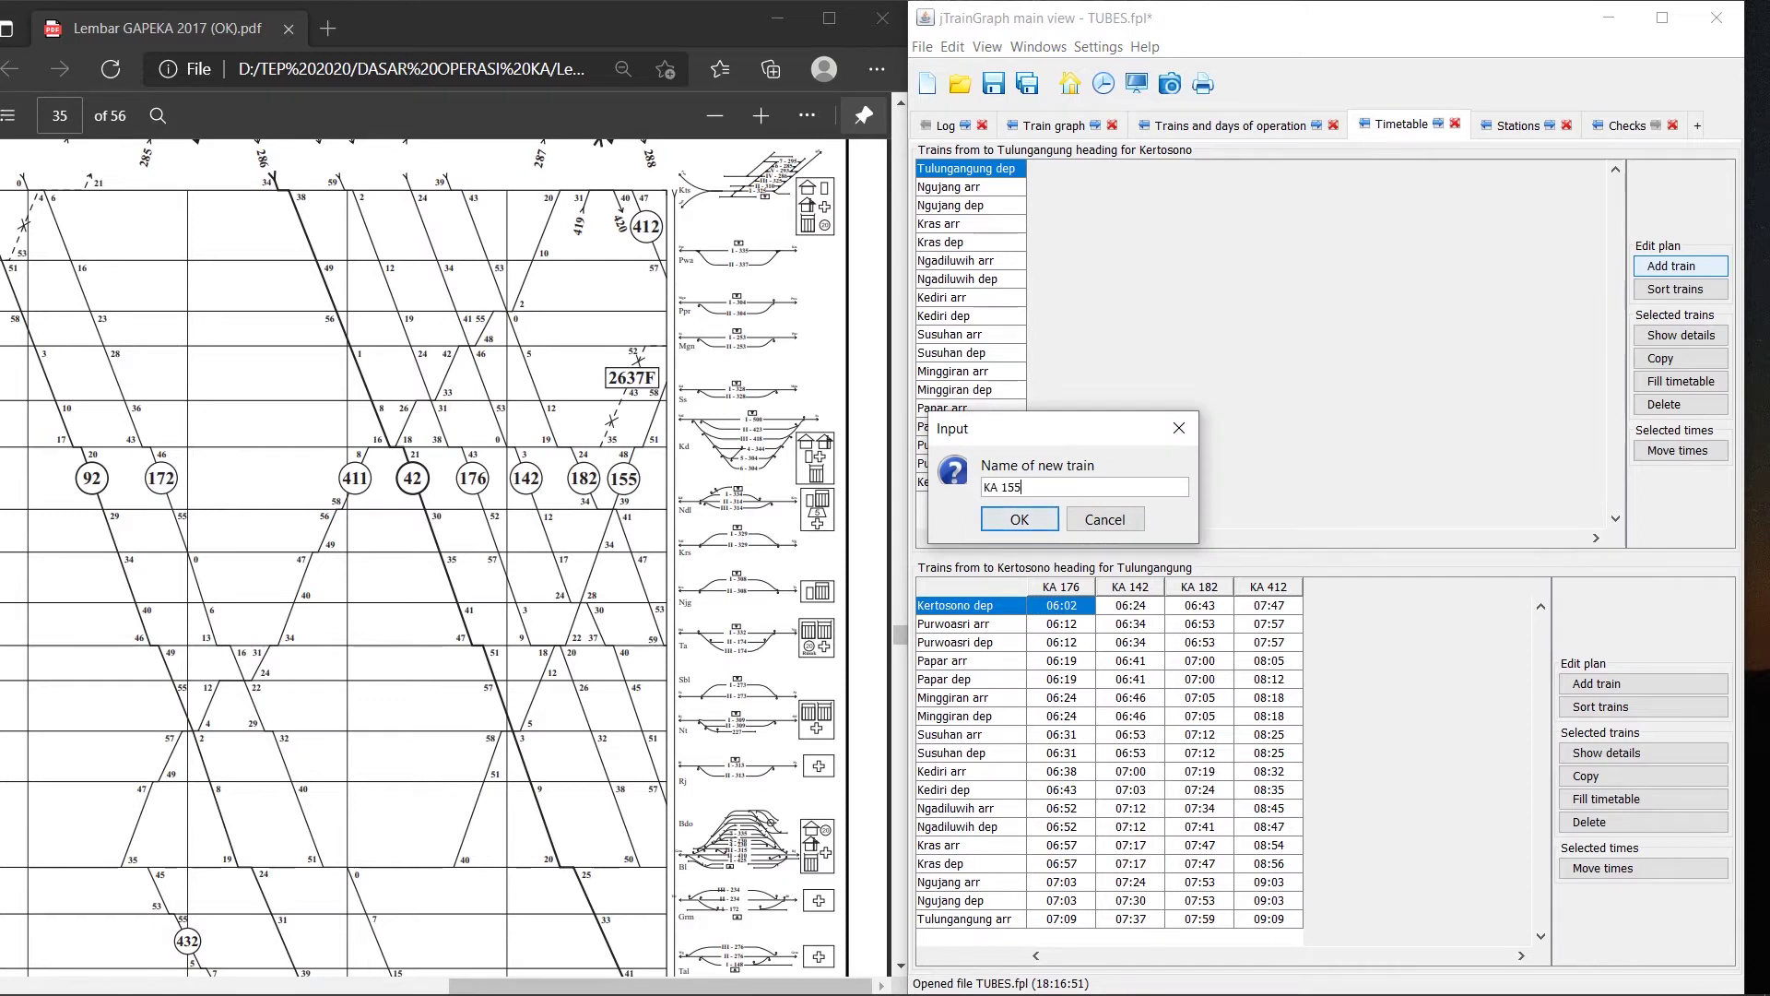
{"action": "key", "text": "Return"}
{"action": "type", "text": "722 728 728 734 734 739 739 748 751 758 758 805 805 810 810 817 817 827"}
Step: Add an extra train named KLB in the Kertosono to Tulungangung direction
{"action": "left_click", "coordinate": [1597, 683]}
{"action": "type", "text": "KLB"}
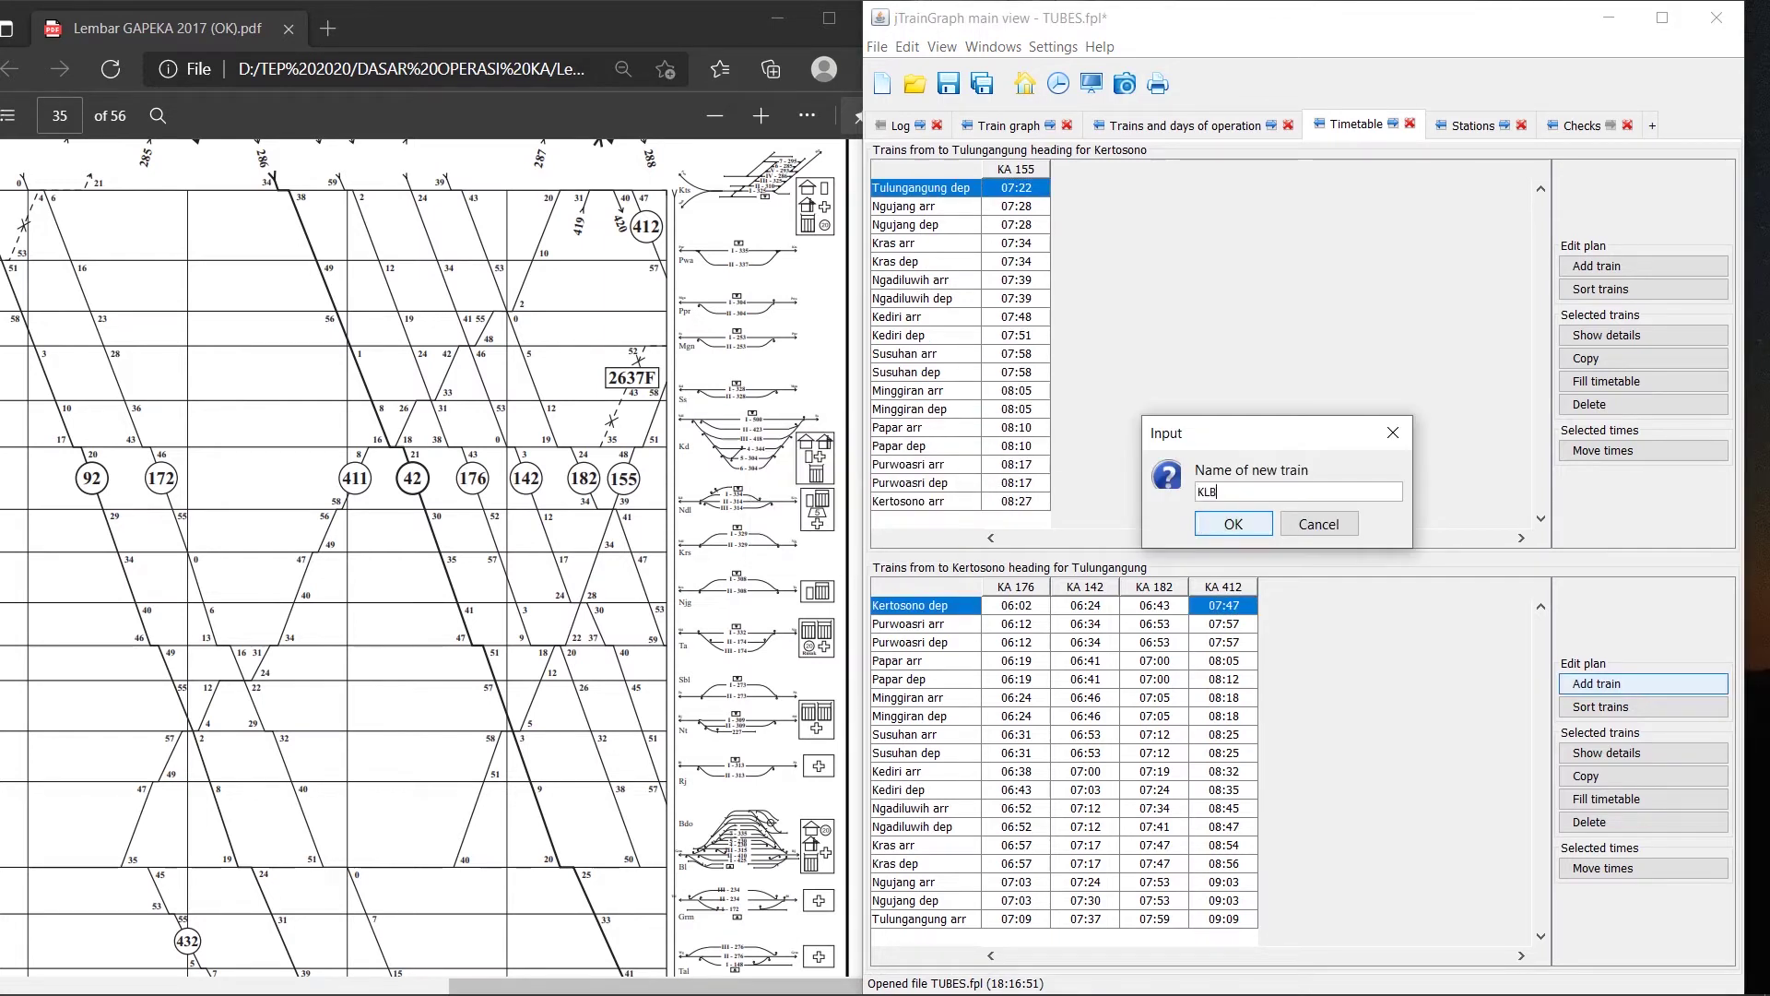
{"action": "key", "text": "Return"}
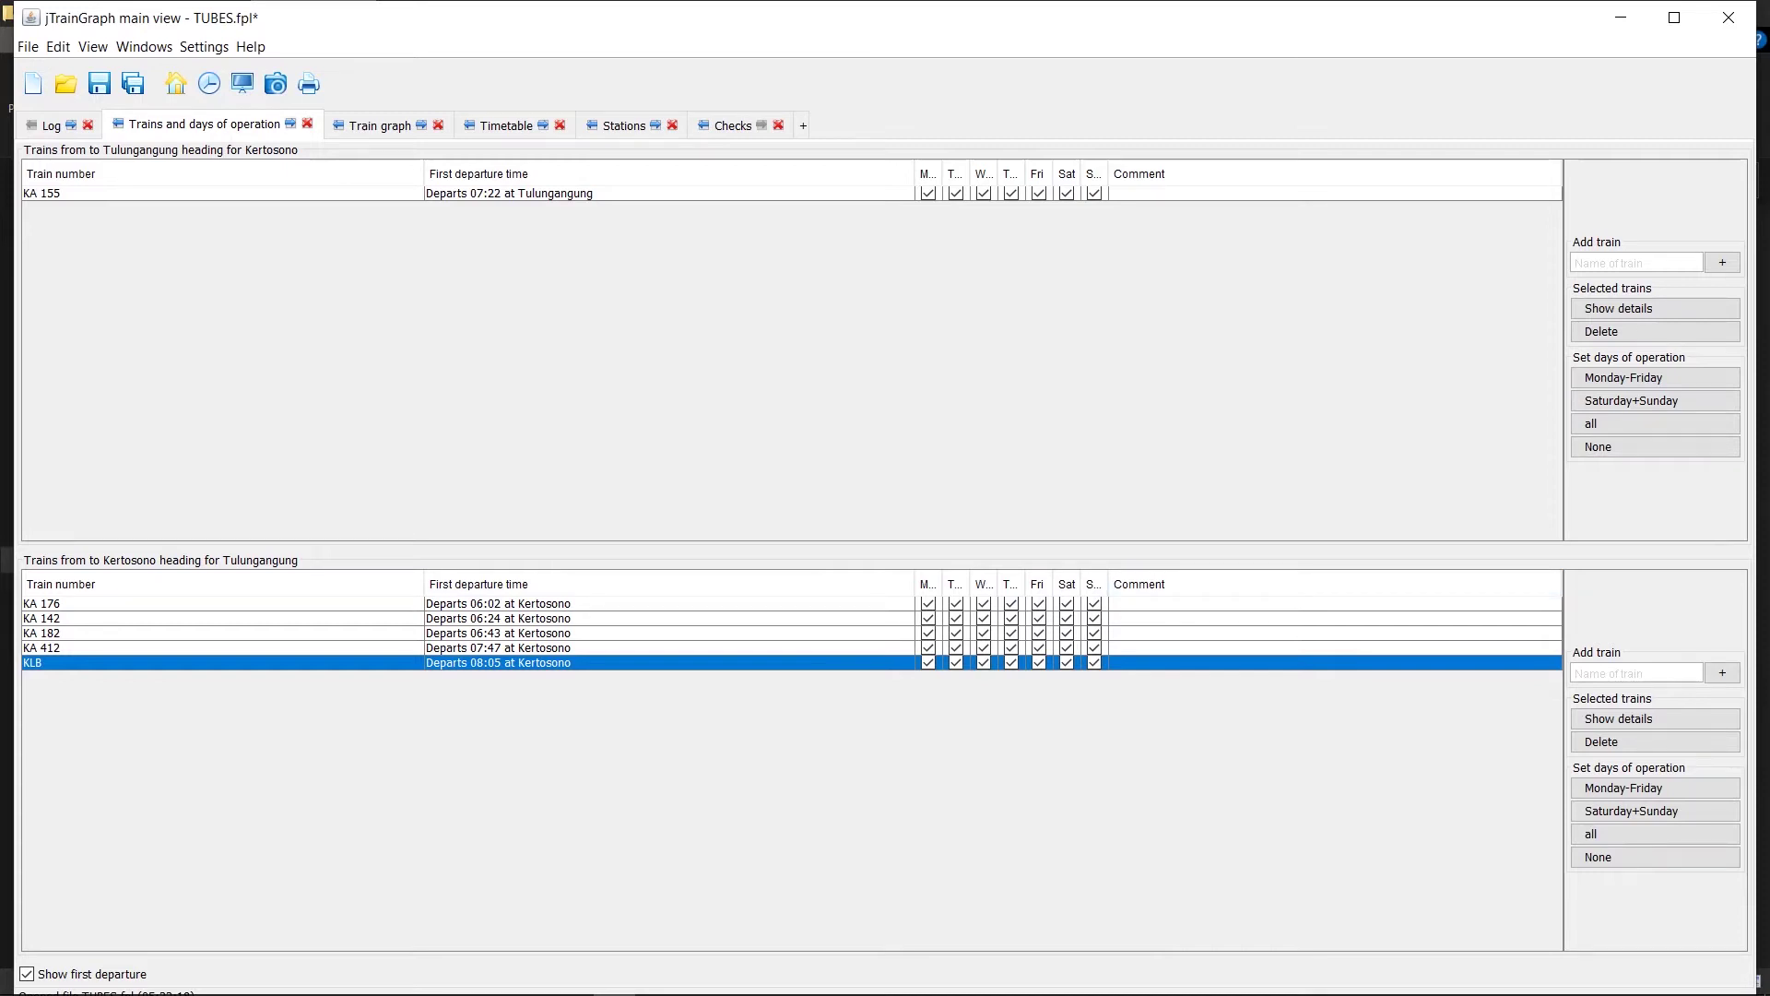
Step: Restrict KLB's days of operation to Tuesday by clearing Monday and Wednesday through Sunday
{"action": "left_click", "coordinate": [928, 662]}
{"action": "left_click", "coordinate": [983, 662]}
{"action": "left_click", "coordinate": [1010, 662]}
{"action": "left_click", "coordinate": [1038, 662]}
{"action": "left_click", "coordinate": [1066, 662]}
{"action": "left_click", "coordinate": [1093, 662]}
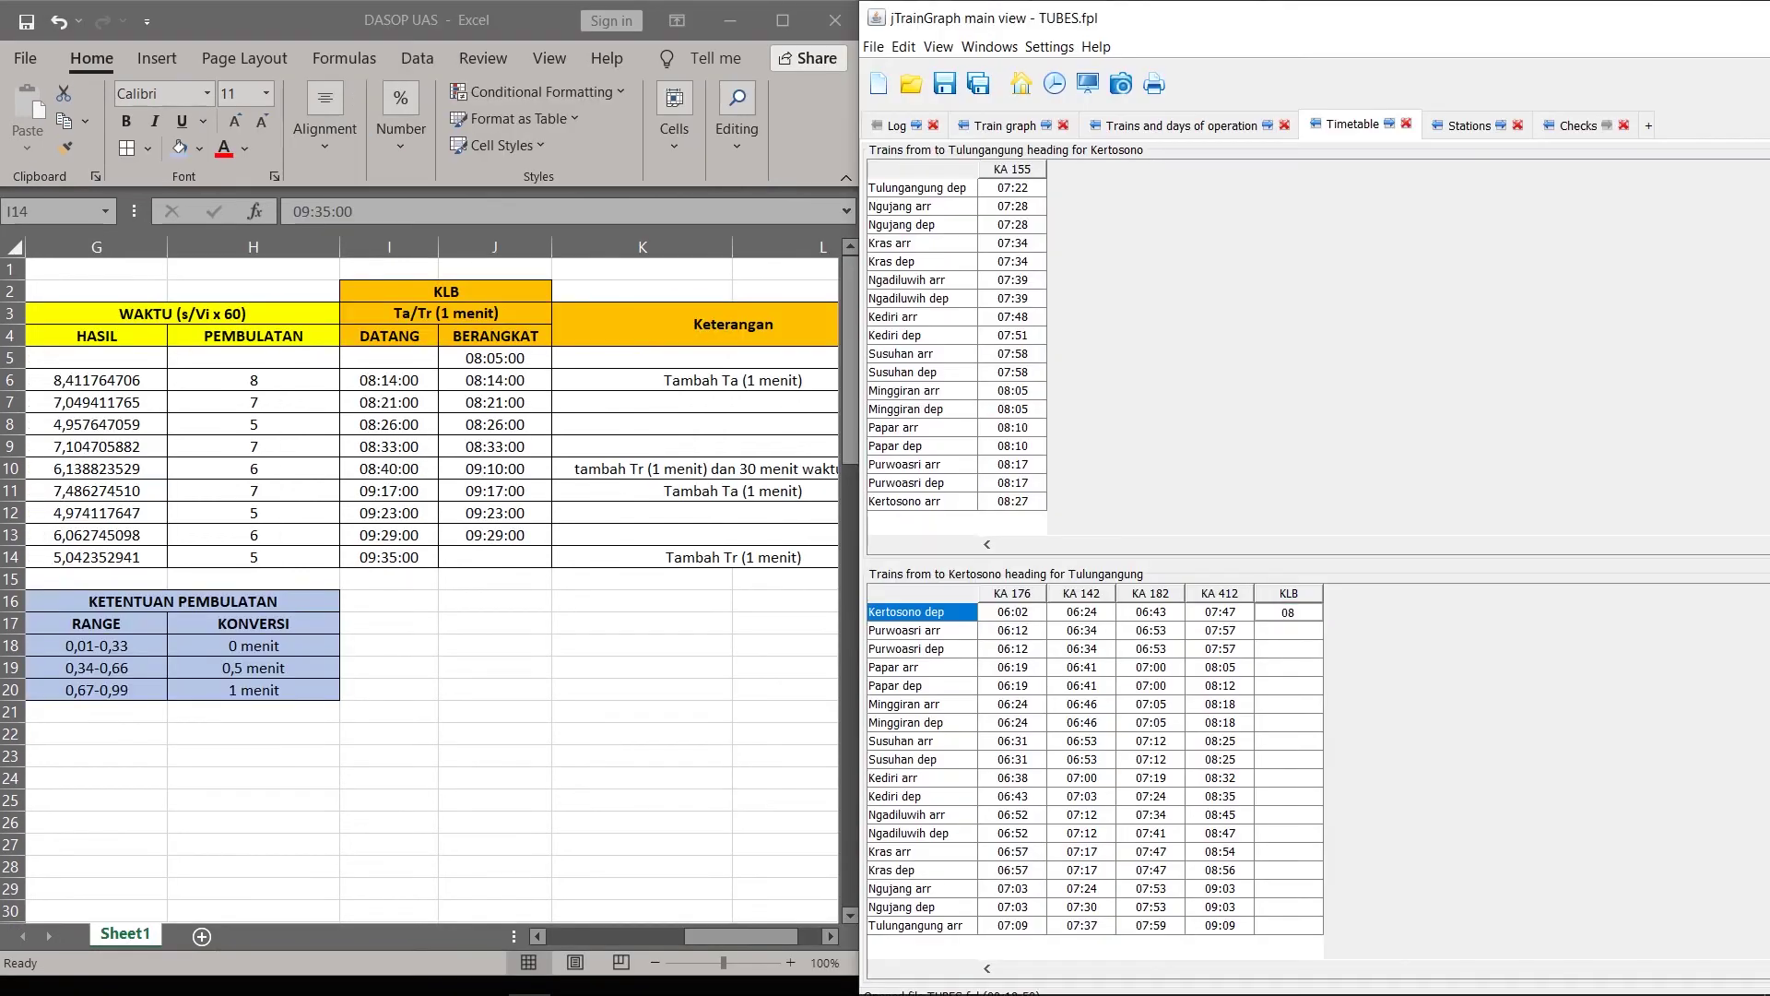
Step: Enter KLB's times from the spreadsheet: Kertosono 08:05, Purwoasri 08:14, Papar 08:21, Minggiran 08:26, Susuhan 08:33 and Kediri arrival 08:40
{"action": "type", "text": ":05"}
{"action": "key", "text": "Return"}
{"action": "type", "text": "08:14"}
{"action": "key", "text": "Return"}
{"action": "type", "text": "08:14"}
{"action": "key", "text": "Return"}
{"action": "type", "text": "8:21"}
{"action": "key", "text": "Return"}
{"action": "type", "text": "08:26"}
{"action": "key", "text": "Return"}
{"action": "type", "text": "08:33"}
{"action": "key", "text": "Return"}
{"action": "type", "text": "08:40"}
{"action": "key", "text": "Return"}
Step: Enter KLB's remaining times: Kediri departure 09:10, Ngadiluwih 09:17, Kras 09:23, Ngujang 09:29 and Tulungangung 09:35
{"action": "type", "text": "09:10"}
{"action": "key", "text": "Return"}
{"action": "type", "text": "09:17"}
{"action": "key", "text": "Return"}
{"action": "key", "text": "Return"}
{"action": "type", "text": "923"}
{"action": "key", "text": "Return"}
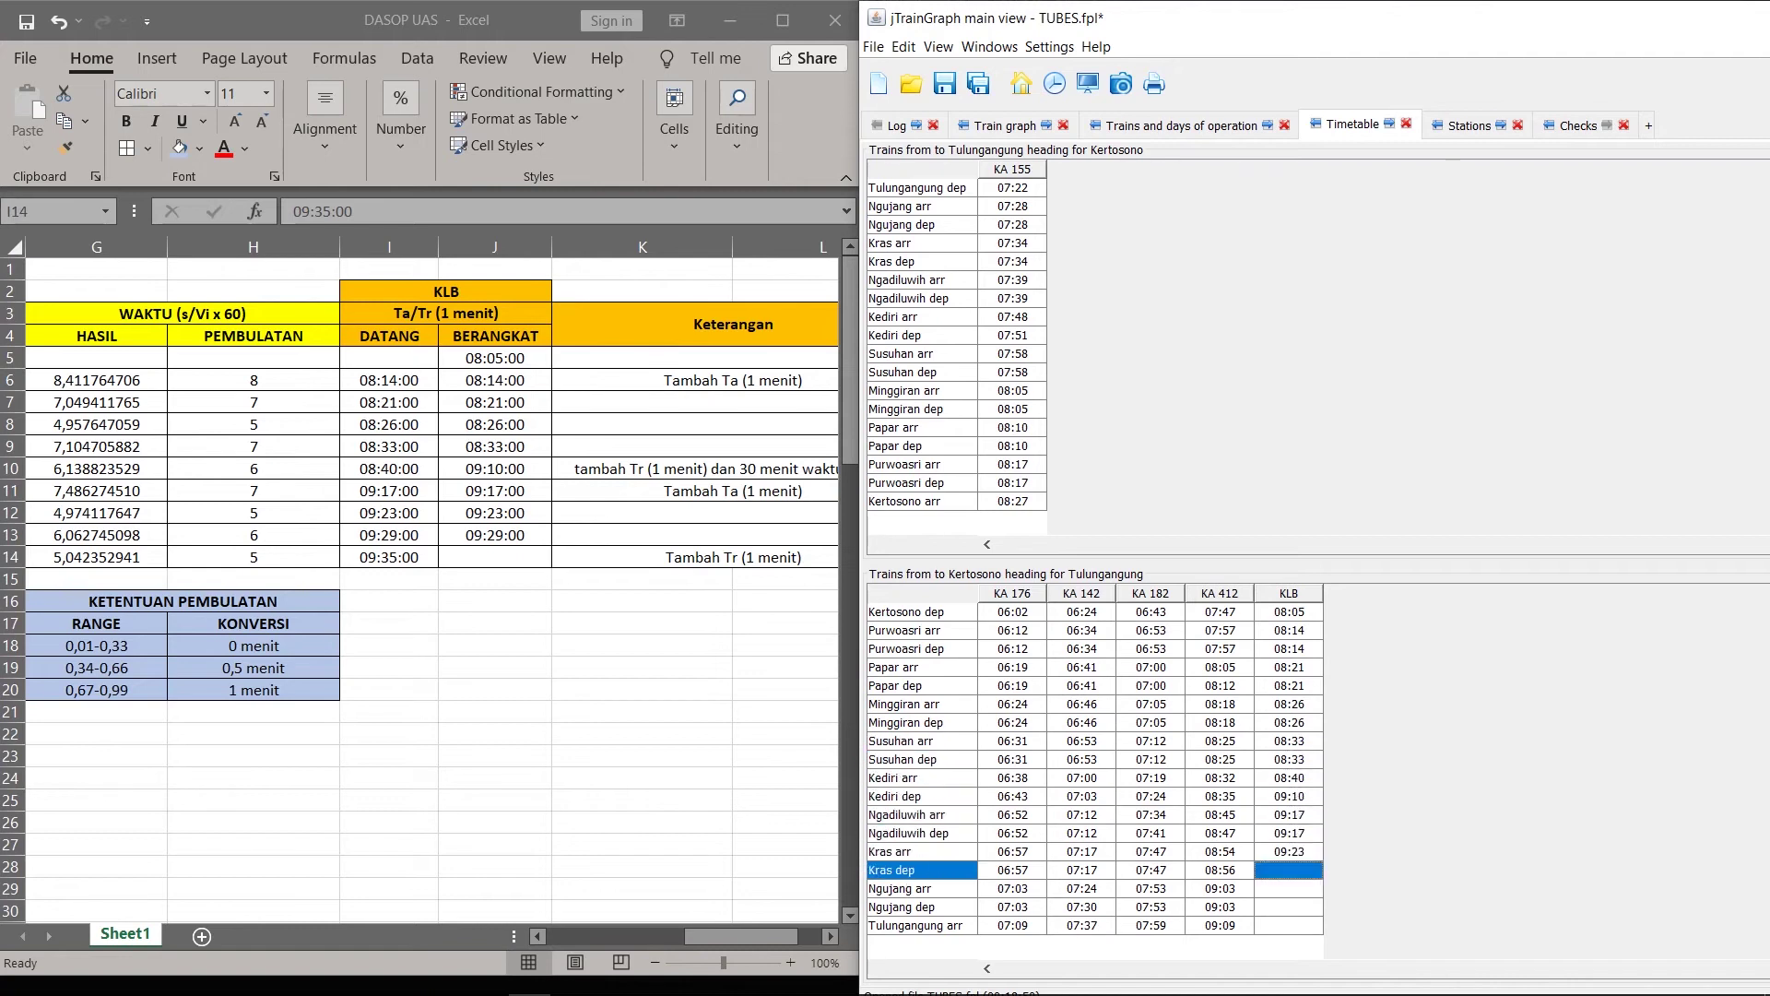
{"action": "key", "text": "Return"}
{"action": "type", "text": "929"}
{"action": "key", "text": "Return"}
{"action": "key", "text": "Return"}
{"action": "type", "text": "935"}
{"action": "key", "text": "Return"}
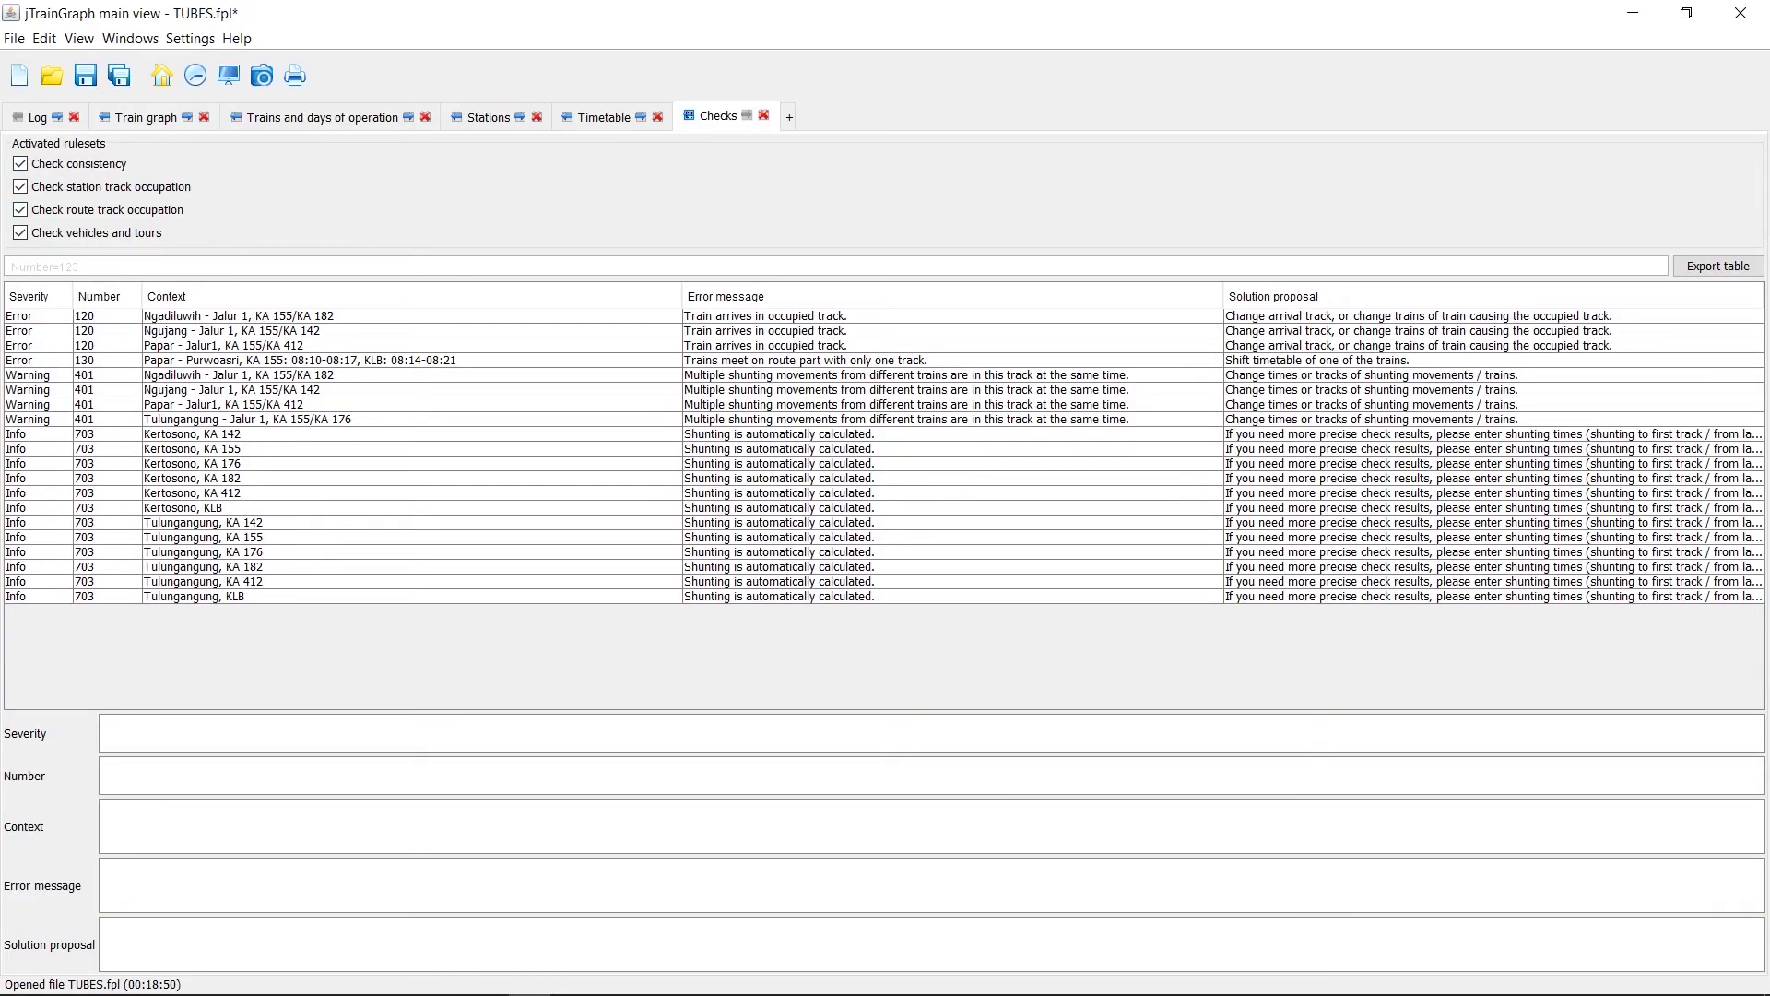
Step: Resolve the occupied-track errors by setting KA 155's arrival tracks at Ngujang, Ngadiluwih and Papar to Jalur 2
{"action": "left_click", "coordinate": [415, 315]}
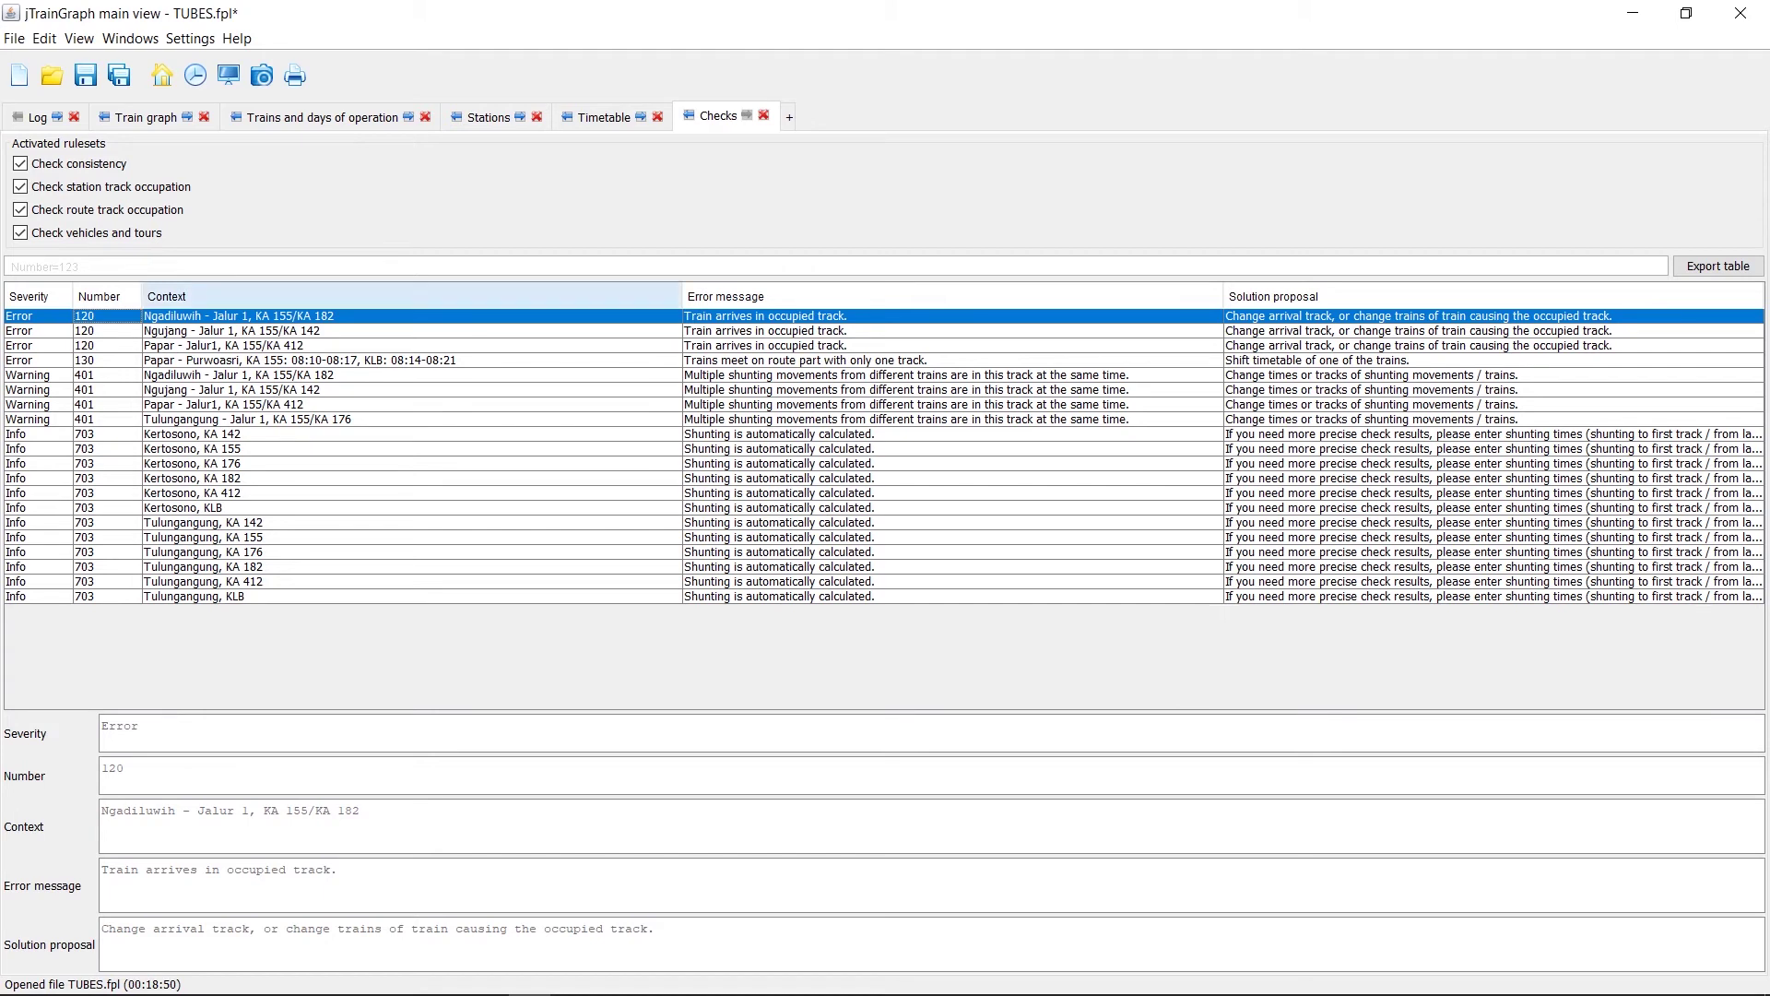
{"action": "left_click", "coordinate": [604, 117]}
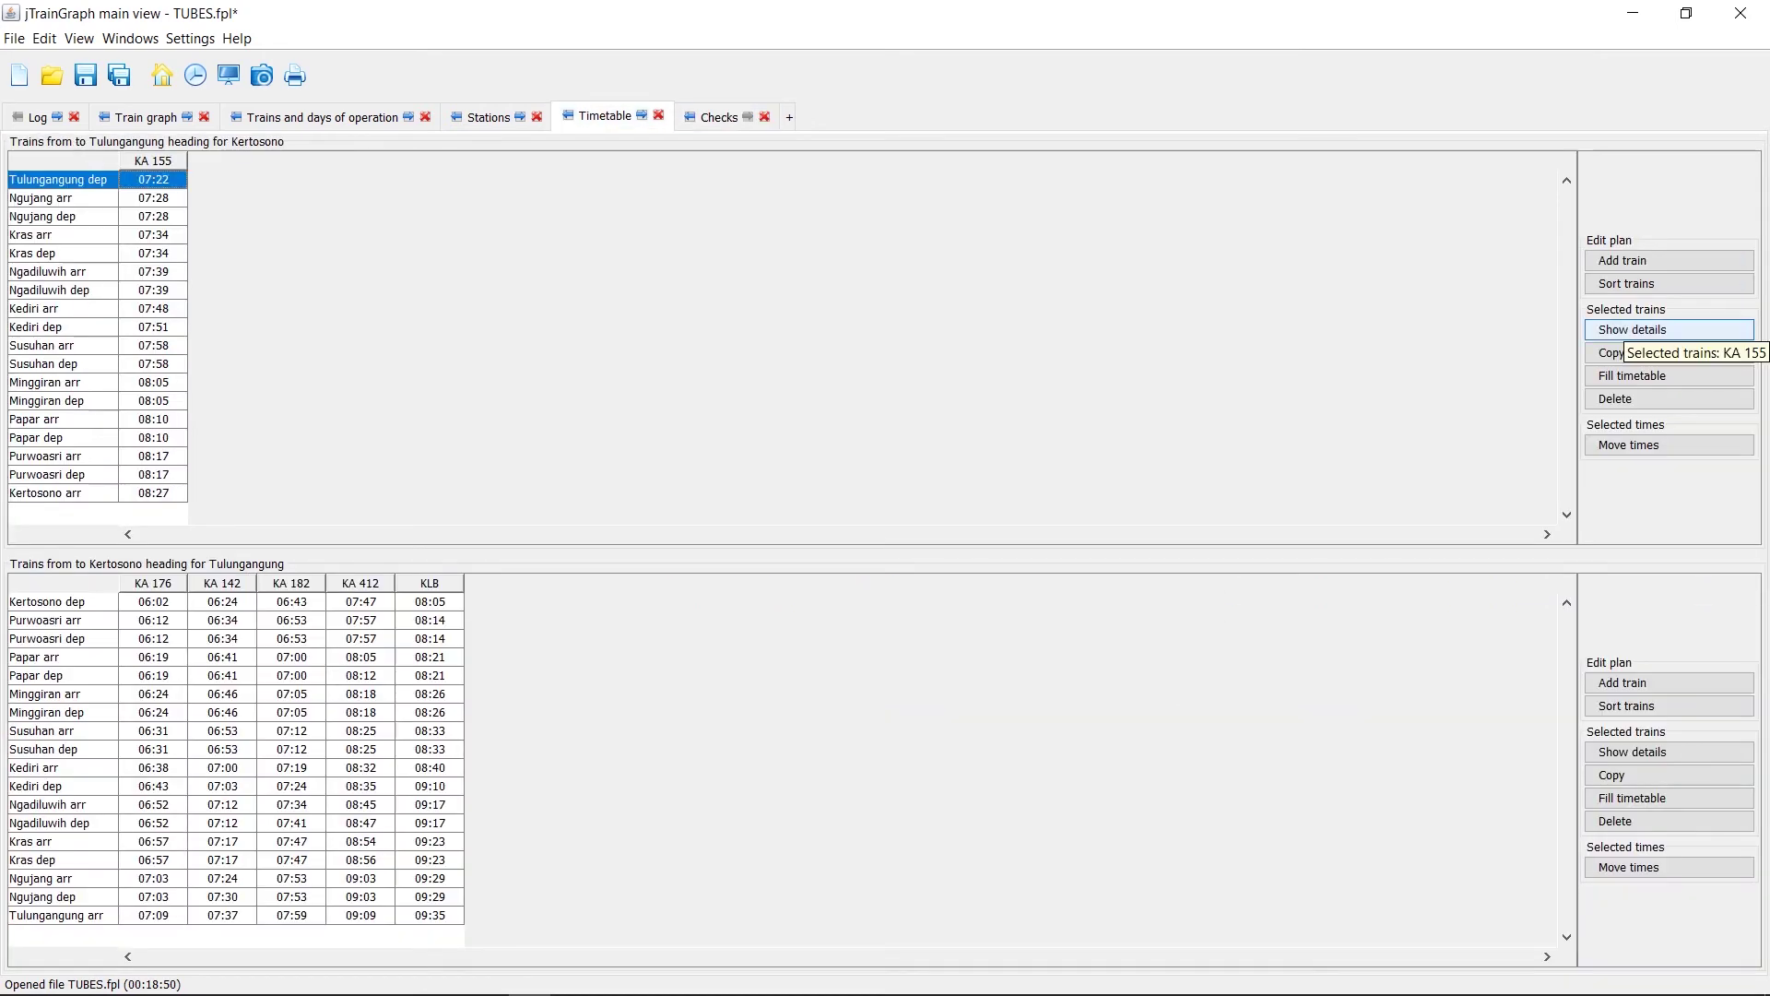
{"action": "left_click", "coordinate": [1627, 330]}
{"action": "left_click", "coordinate": [532, 204]}
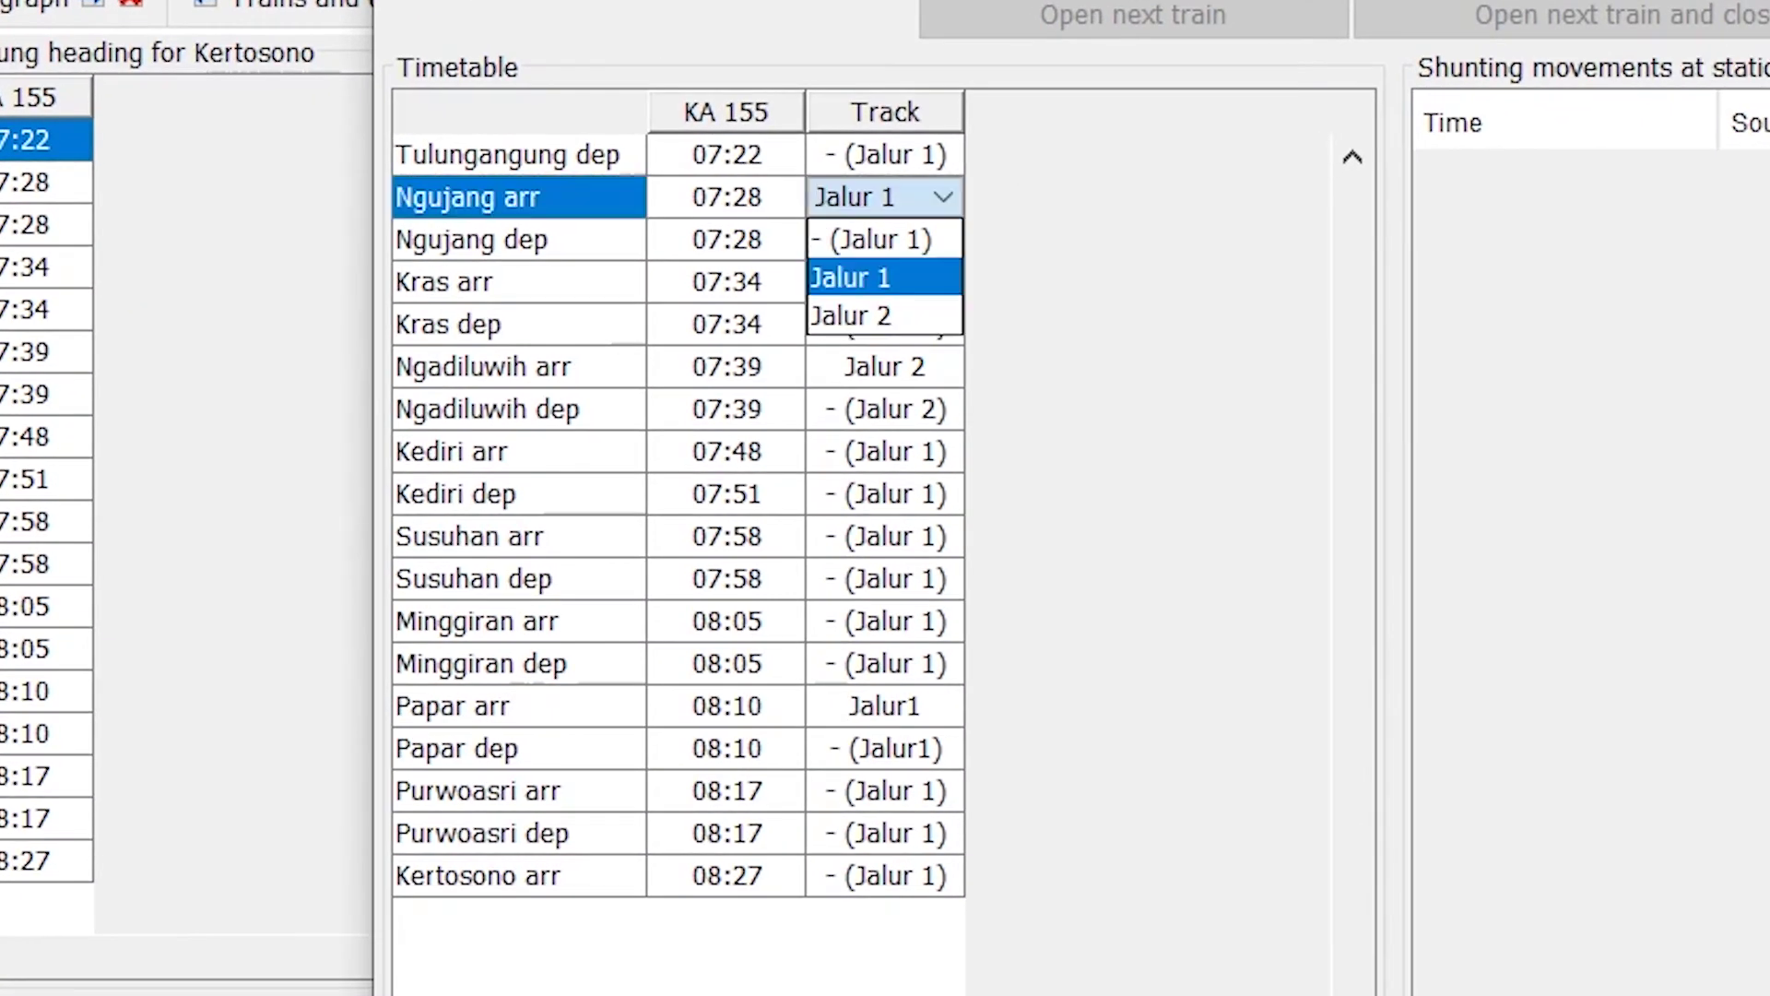
{"action": "left_click", "coordinate": [850, 315]}
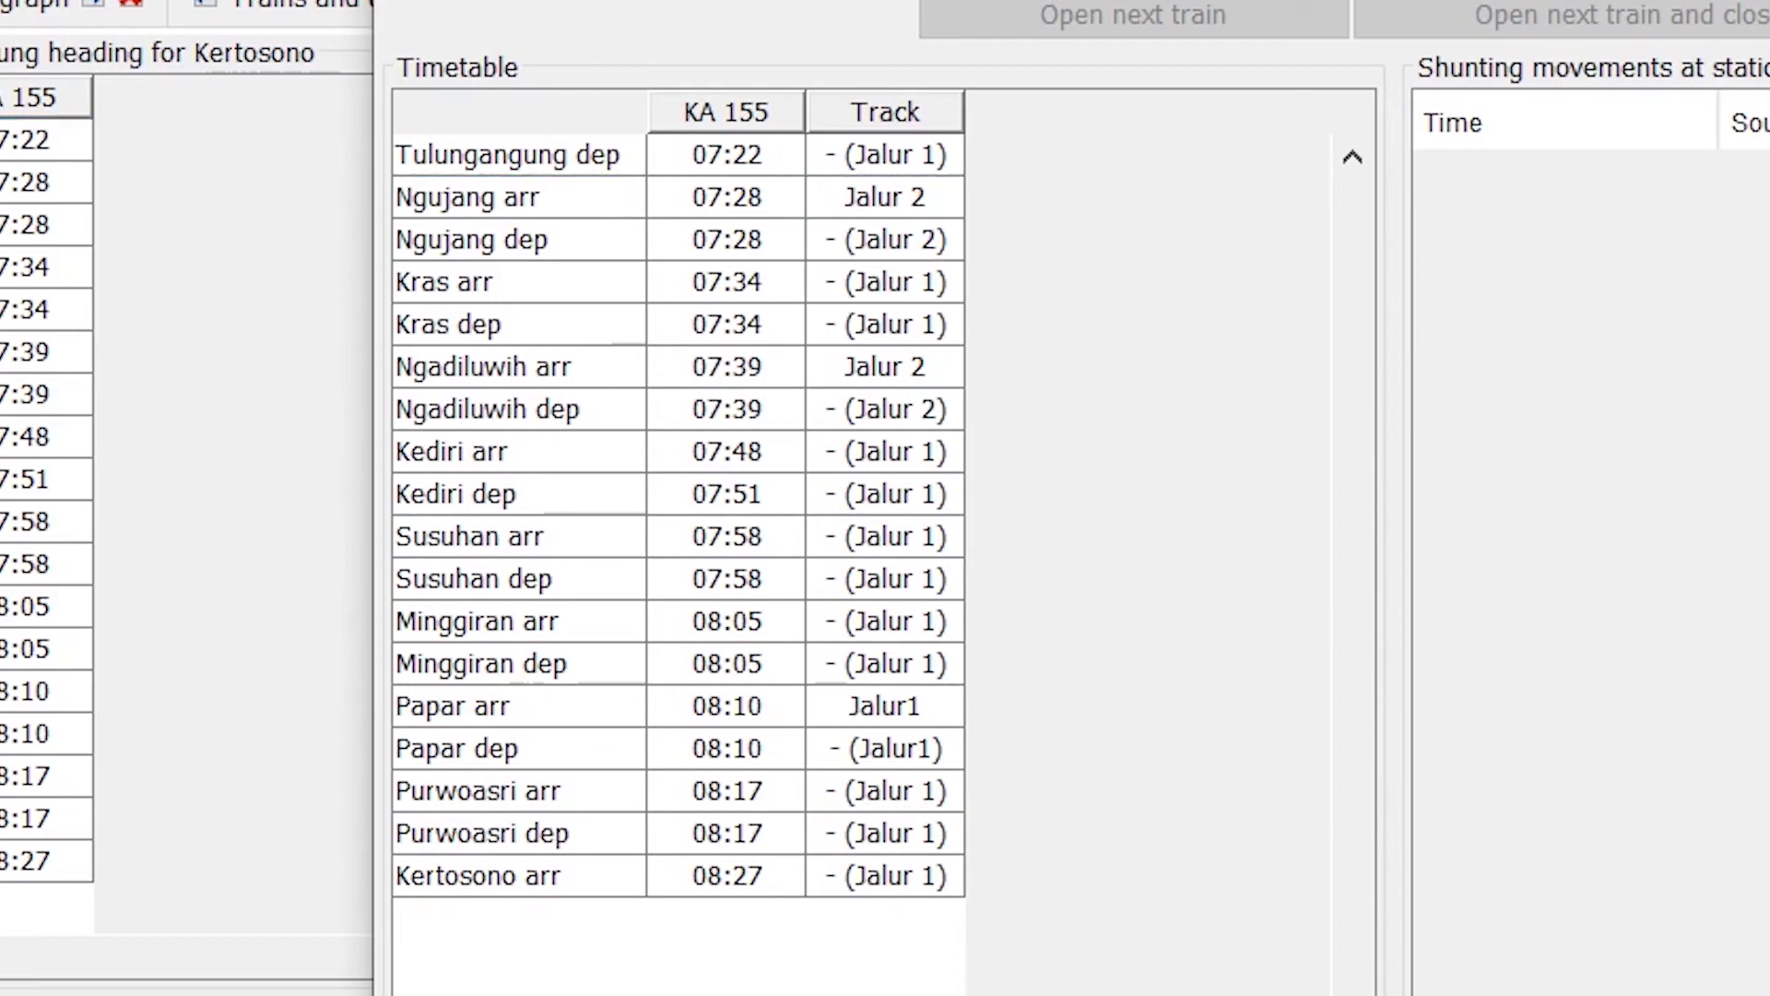
{"action": "left_click", "coordinate": [883, 705]}
{"action": "left_click", "coordinate": [850, 823]}
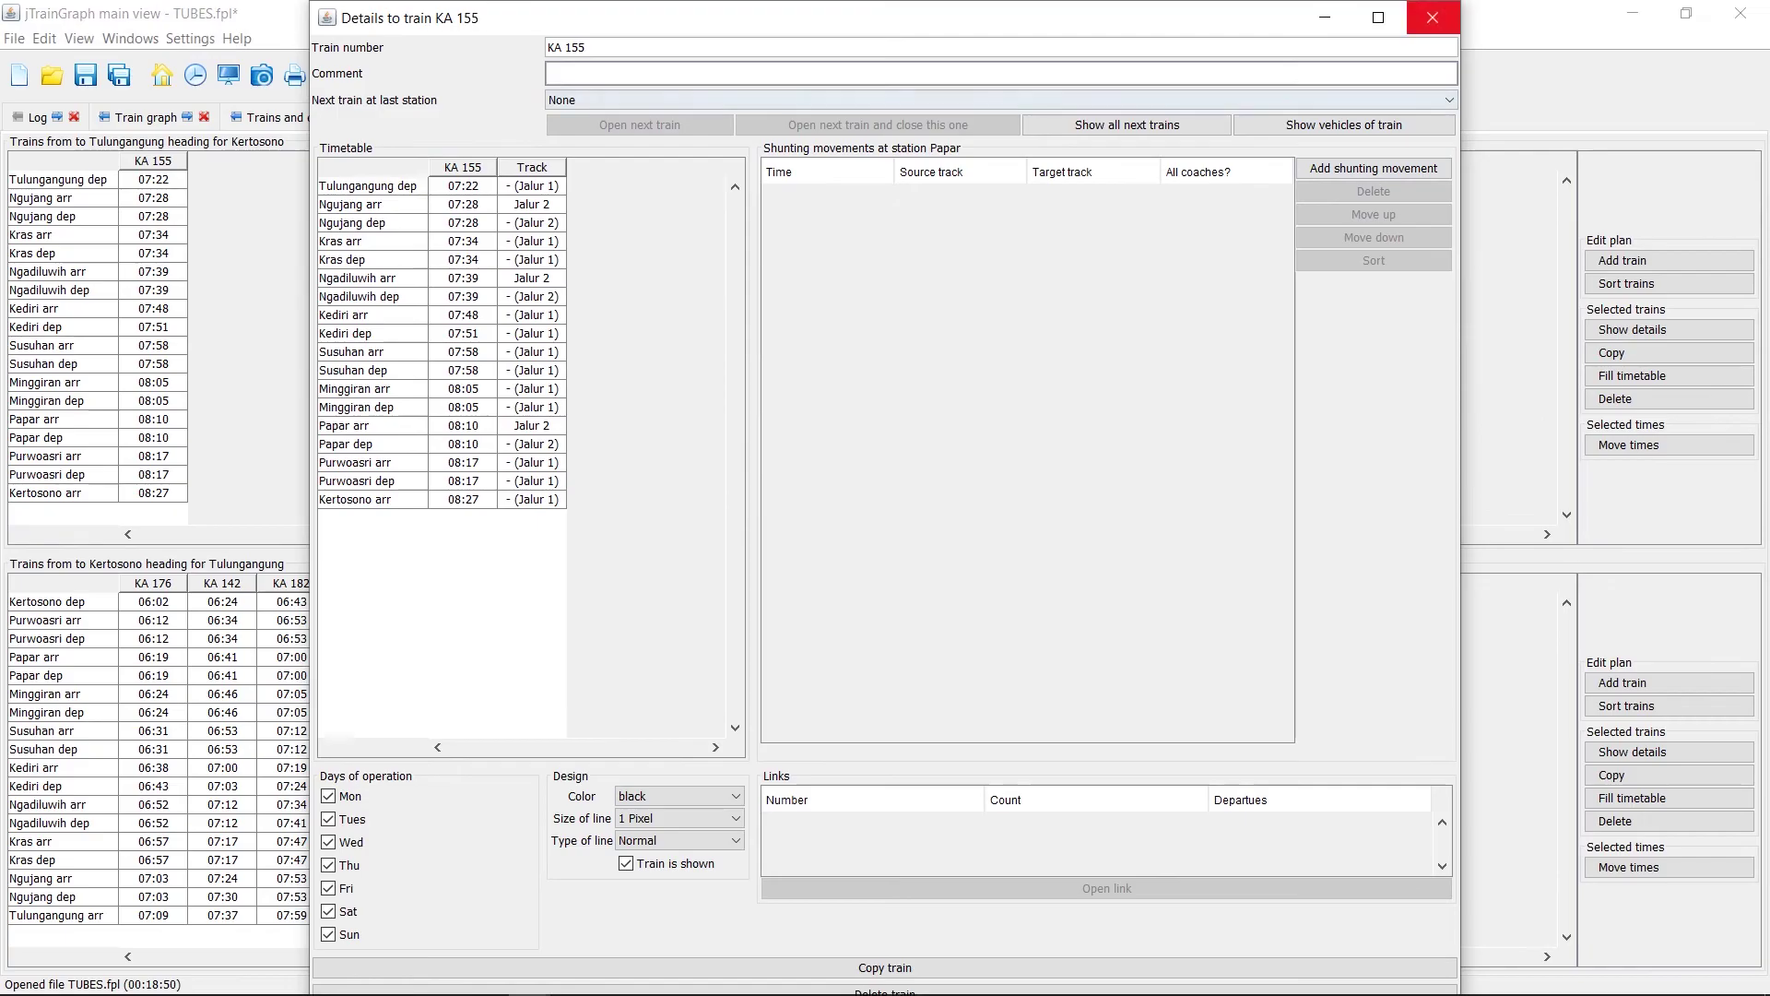
{"action": "left_click", "coordinate": [1432, 17]}
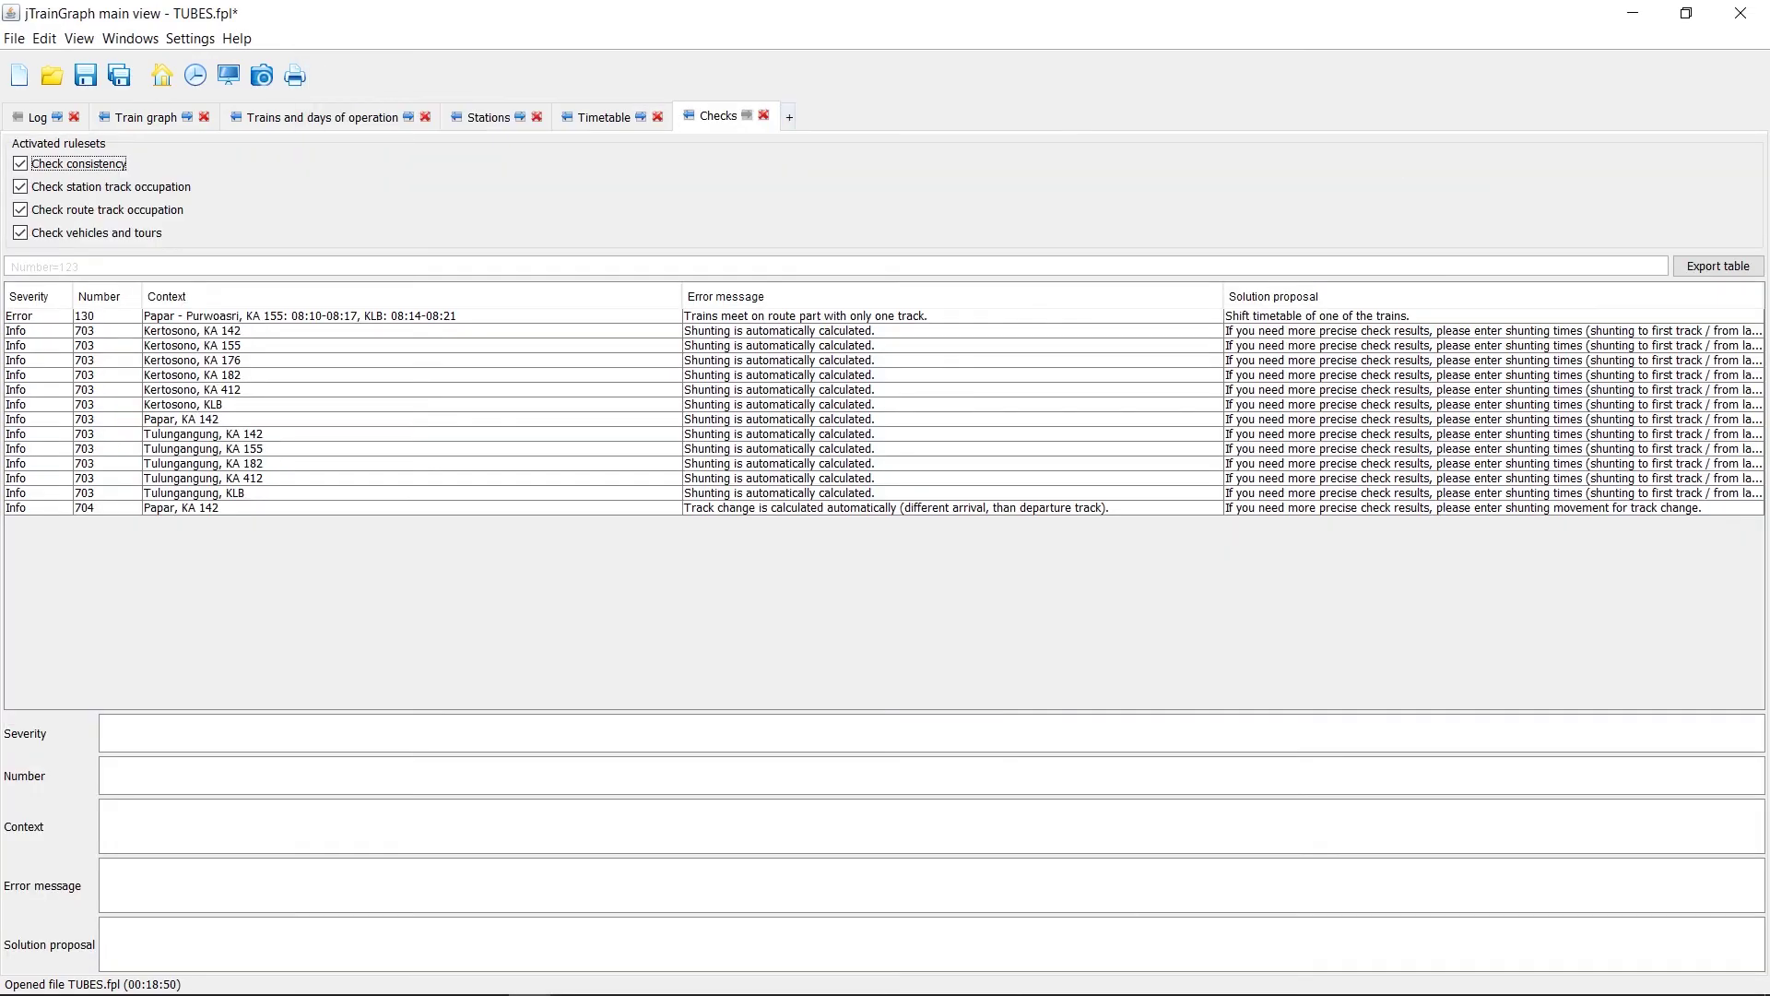
Step: Add a shunting movement at Kertosono to train KA 142
{"action": "left_click", "coordinate": [369, 330]}
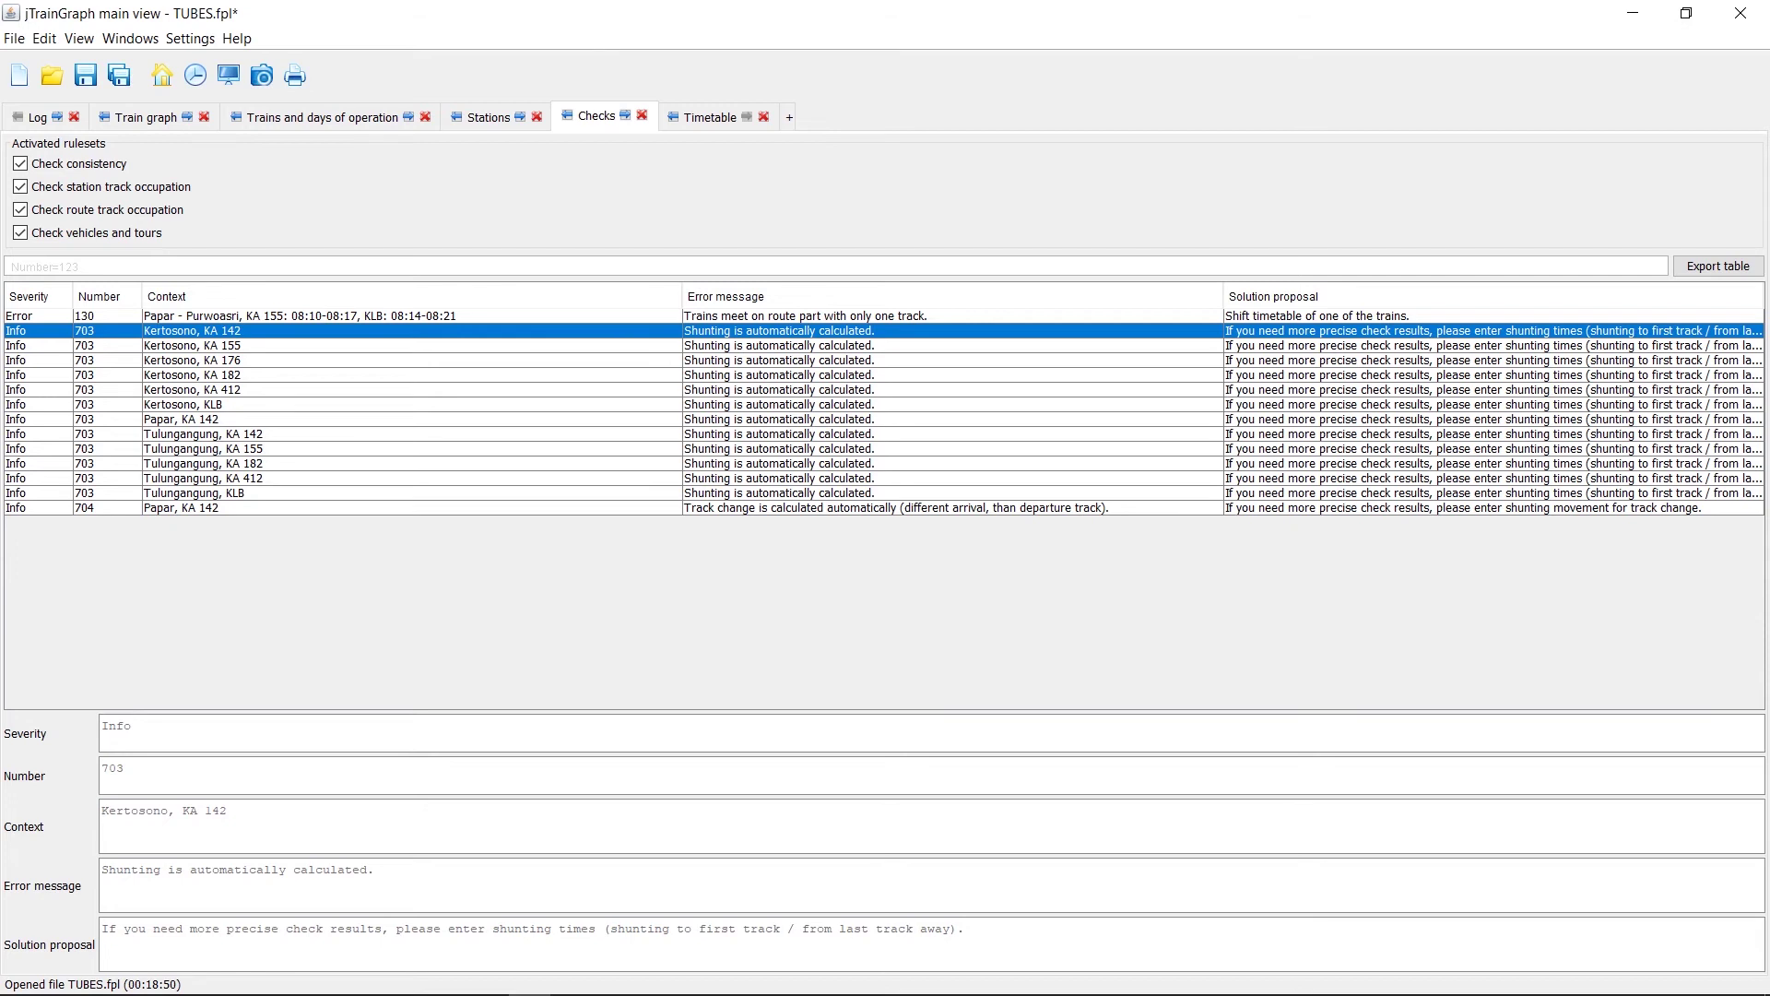
{"action": "left_click", "coordinate": [710, 117]}
{"action": "left_click", "coordinate": [222, 638]}
{"action": "left_click", "coordinate": [1632, 752]}
{"action": "left_click", "coordinate": [369, 185]}
{"action": "left_click", "coordinate": [1374, 168]}
{"action": "left_click", "coordinate": [1431, 18]}
{"action": "left_click", "coordinate": [596, 115]}
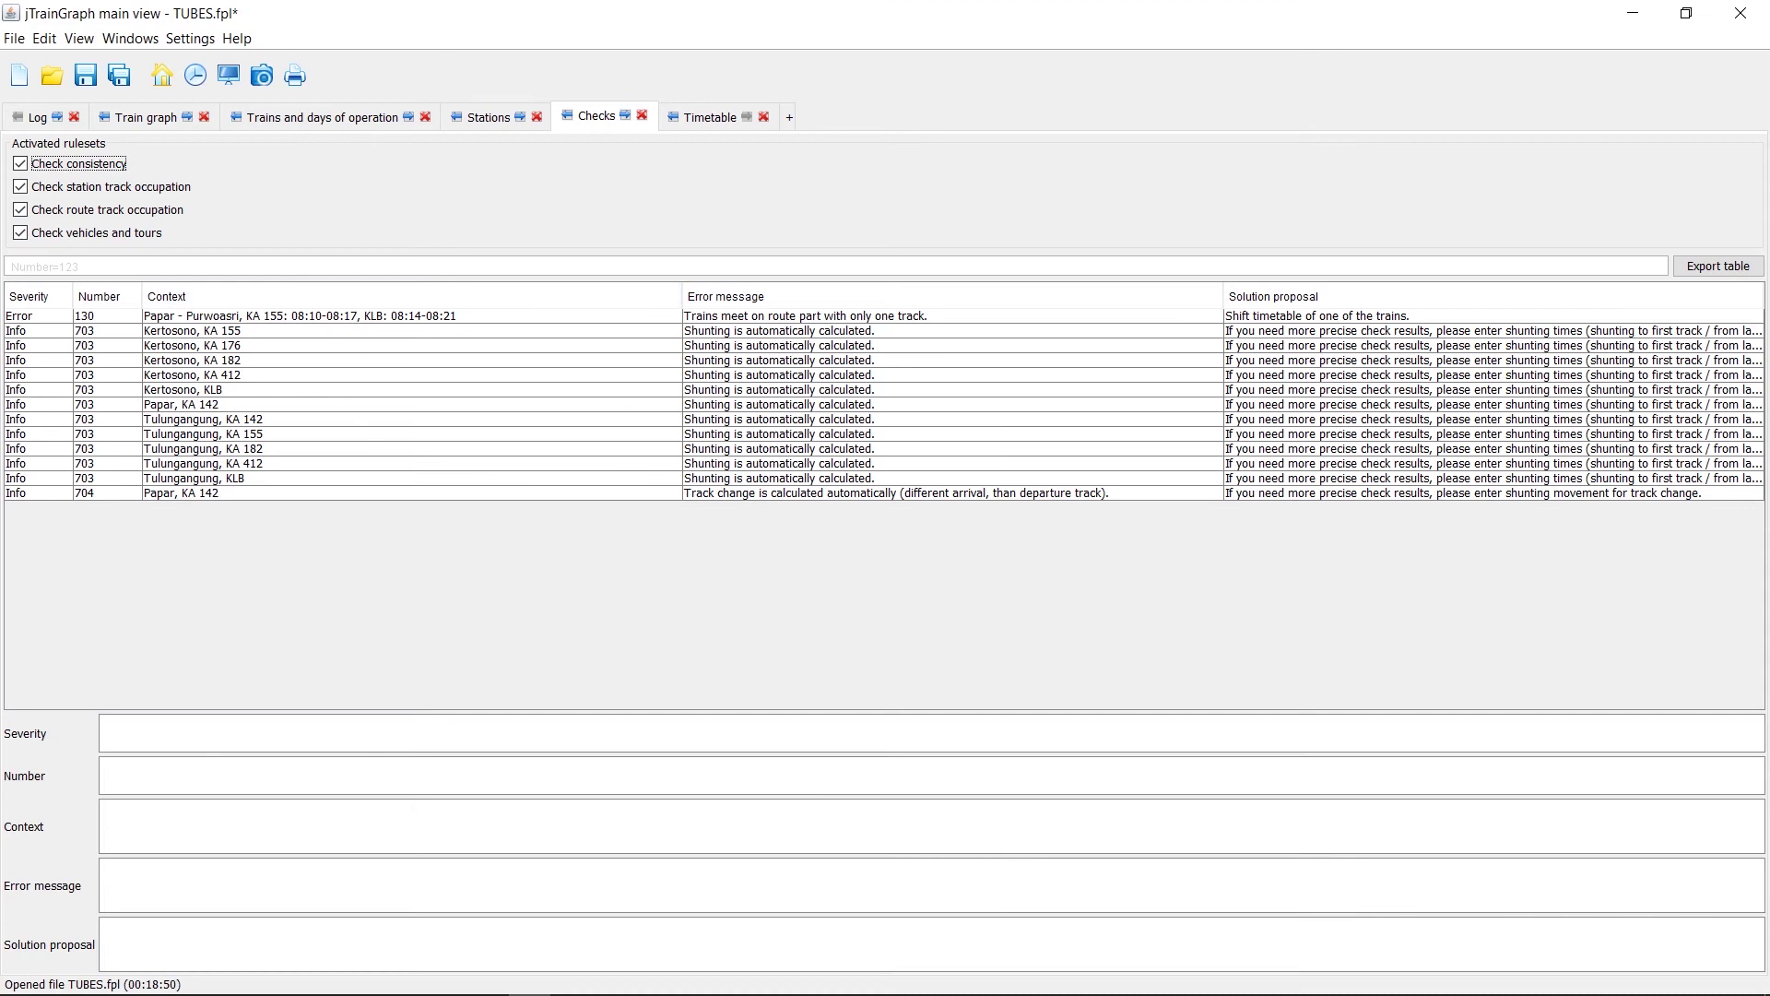
Step: Add a shunting movement at Kertosono to train KA 155
{"action": "double_click", "coordinate": [184, 331]}
{"action": "left_click", "coordinate": [1632, 752]}
{"action": "left_click", "coordinate": [406, 499]}
{"action": "left_click", "coordinate": [1374, 168]}
{"action": "left_click", "coordinate": [1432, 17]}
{"action": "left_click", "coordinate": [597, 116]}
Step: Add a shunting movement at Kertosono to train KA 176
{"action": "double_click", "coordinate": [184, 330]}
{"action": "left_click", "coordinate": [1632, 752]}
{"action": "left_click", "coordinate": [406, 499]}
{"action": "left_click", "coordinate": [1374, 168]}
{"action": "left_click", "coordinate": [1432, 17]}
{"action": "left_click", "coordinate": [597, 115]}
Step: Add shunting movements at Kertosono to trains KA 182 and KLB
{"action": "double_click", "coordinate": [184, 330]}
{"action": "left_click", "coordinate": [1632, 751]}
{"action": "left_click", "coordinate": [1374, 167]}
{"action": "left_click", "coordinate": [1432, 18]}
{"action": "left_click", "coordinate": [596, 115]}
{"action": "double_click", "coordinate": [184, 331]}
{"action": "left_click", "coordinate": [1632, 751]}
{"action": "left_click", "coordinate": [1374, 167]}
{"action": "left_click", "coordinate": [597, 115]}
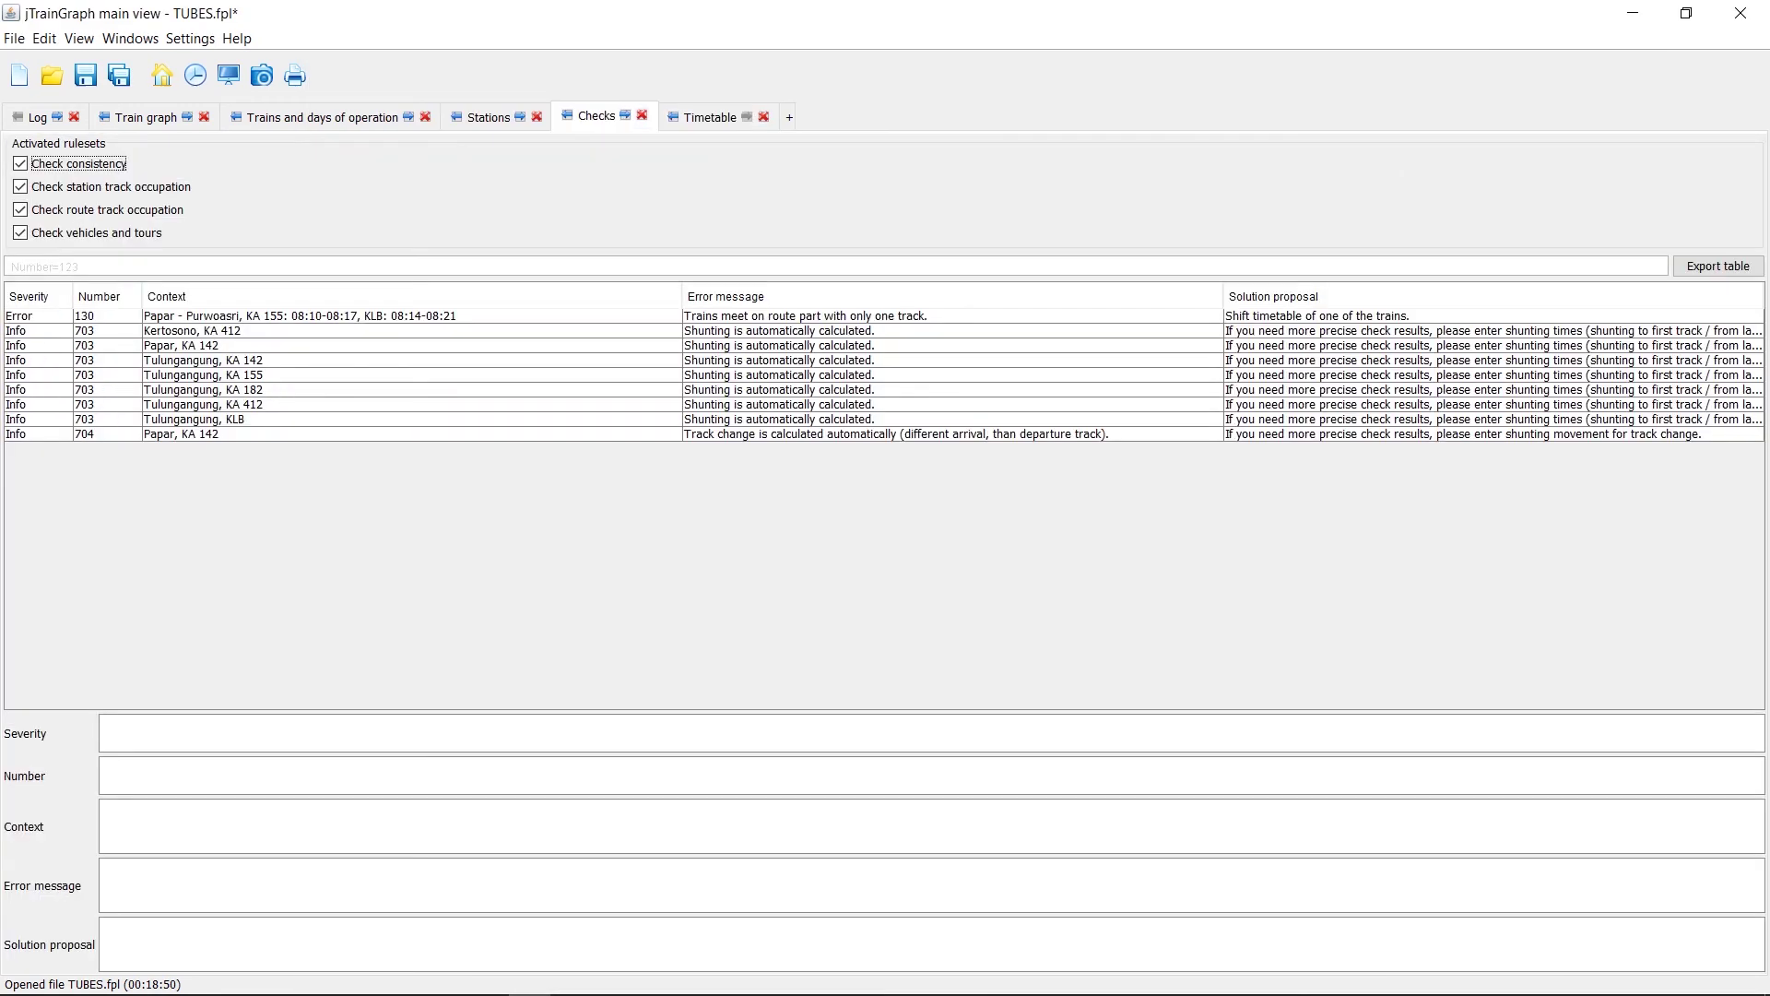
Step: Add a shunting movement at Kertosono to train KA 412
{"action": "double_click", "coordinate": [184, 331]}
{"action": "left_click", "coordinate": [1632, 751]}
{"action": "left_click", "coordinate": [530, 183]}
{"action": "left_click", "coordinate": [1374, 168]}
{"action": "left_click", "coordinate": [1432, 17]}
{"action": "left_click", "coordinate": [1632, 751]}
{"action": "left_click", "coordinate": [1374, 168]}
{"action": "left_click", "coordinate": [1432, 18]}
{"action": "left_click", "coordinate": [596, 116]}
{"action": "double_click", "coordinate": [184, 330]}
{"action": "left_click", "coordinate": [1632, 752]}
{"action": "left_click", "coordinate": [1374, 168]}
{"action": "left_click", "coordinate": [1432, 18]}
{"action": "left_click", "coordinate": [597, 116]}
Step: Add a shunting movement at Papar to train KA 142 for its track change
{"action": "double_click", "coordinate": [184, 324]}
{"action": "left_click", "coordinate": [1632, 683]}
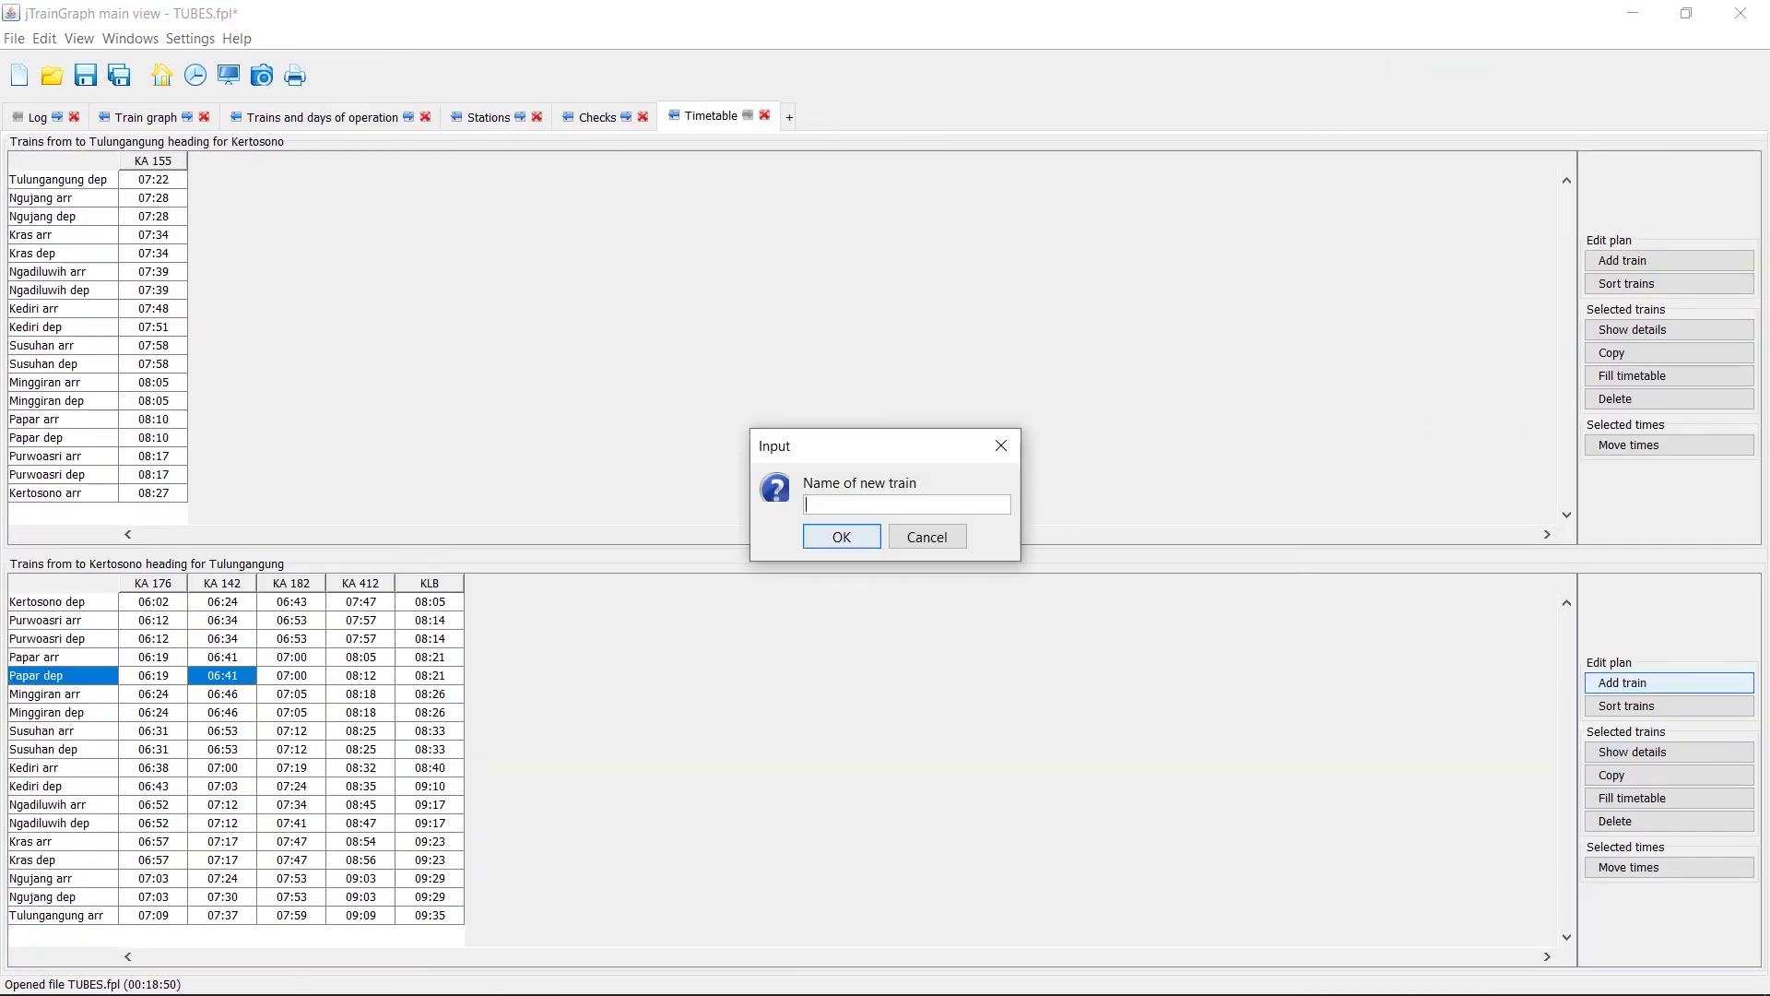
{"action": "left_click", "coordinate": [925, 529]}
{"action": "left_click", "coordinate": [1632, 752]}
{"action": "left_click", "coordinate": [343, 241]}
{"action": "left_click", "coordinate": [1374, 168]}
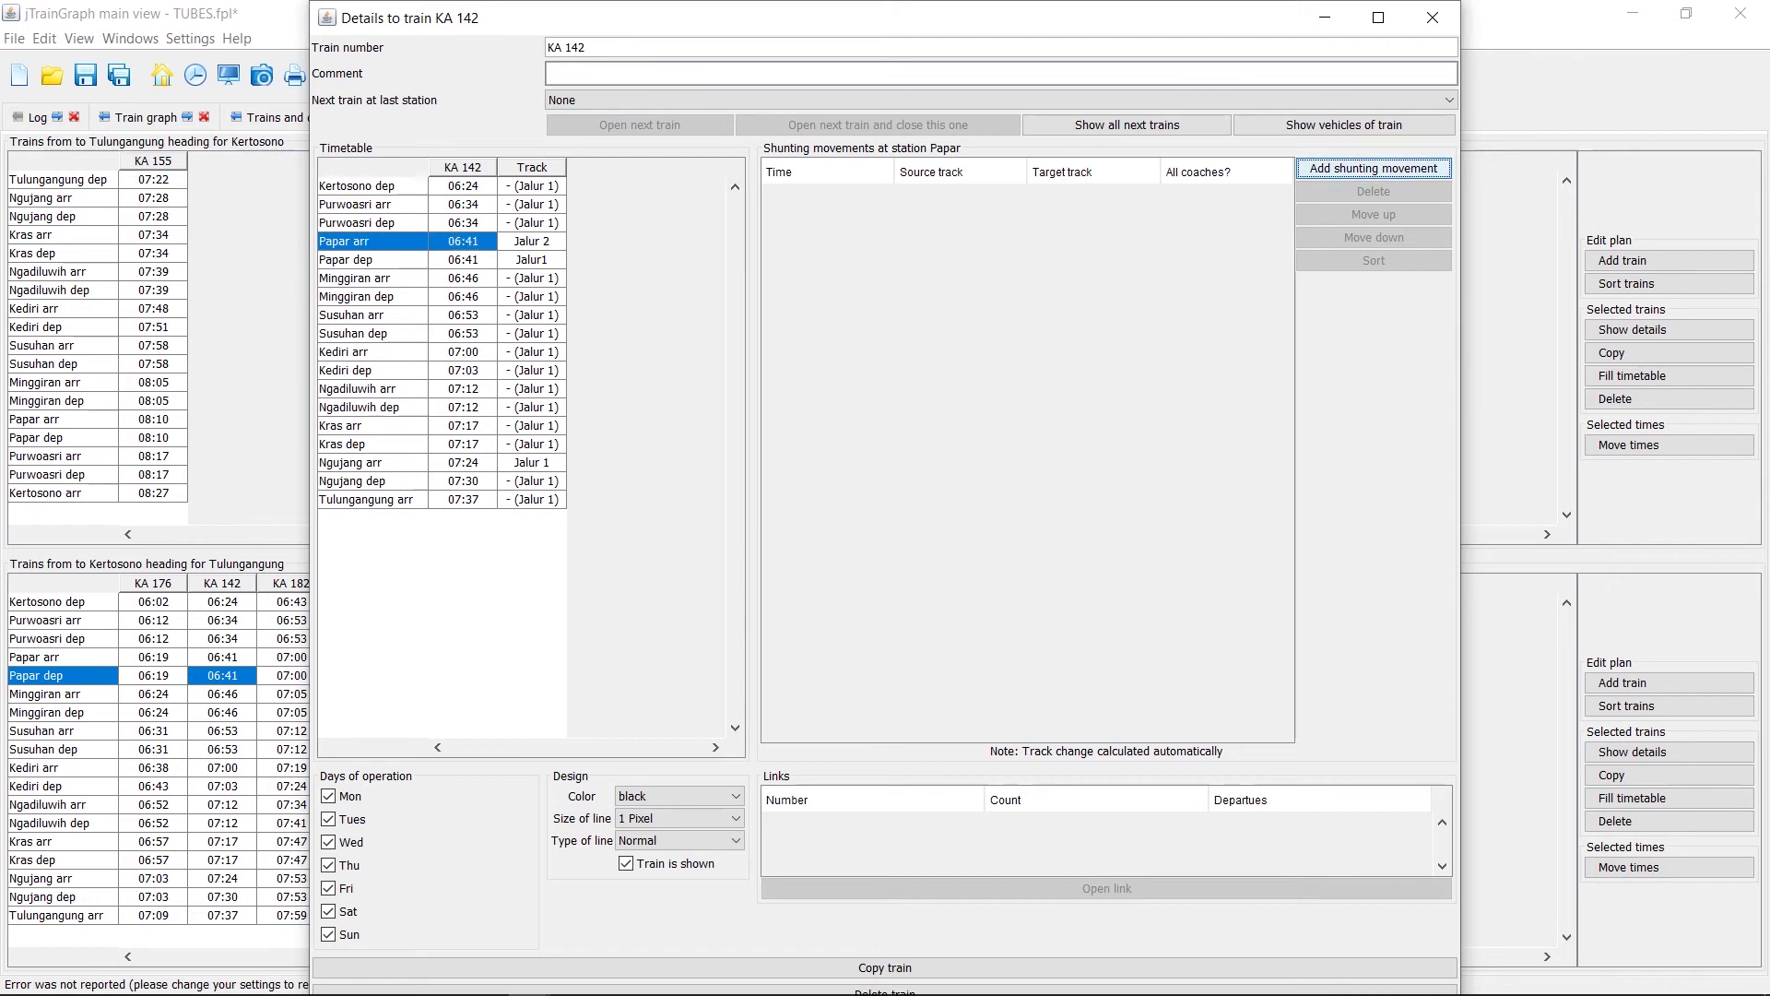
{"action": "left_click", "coordinate": [1432, 17]}
{"action": "left_click", "coordinate": [597, 115]}
Step: Add shunting movements at Tulungangung to trains KA 142 and KA 155
{"action": "double_click", "coordinate": [184, 295]}
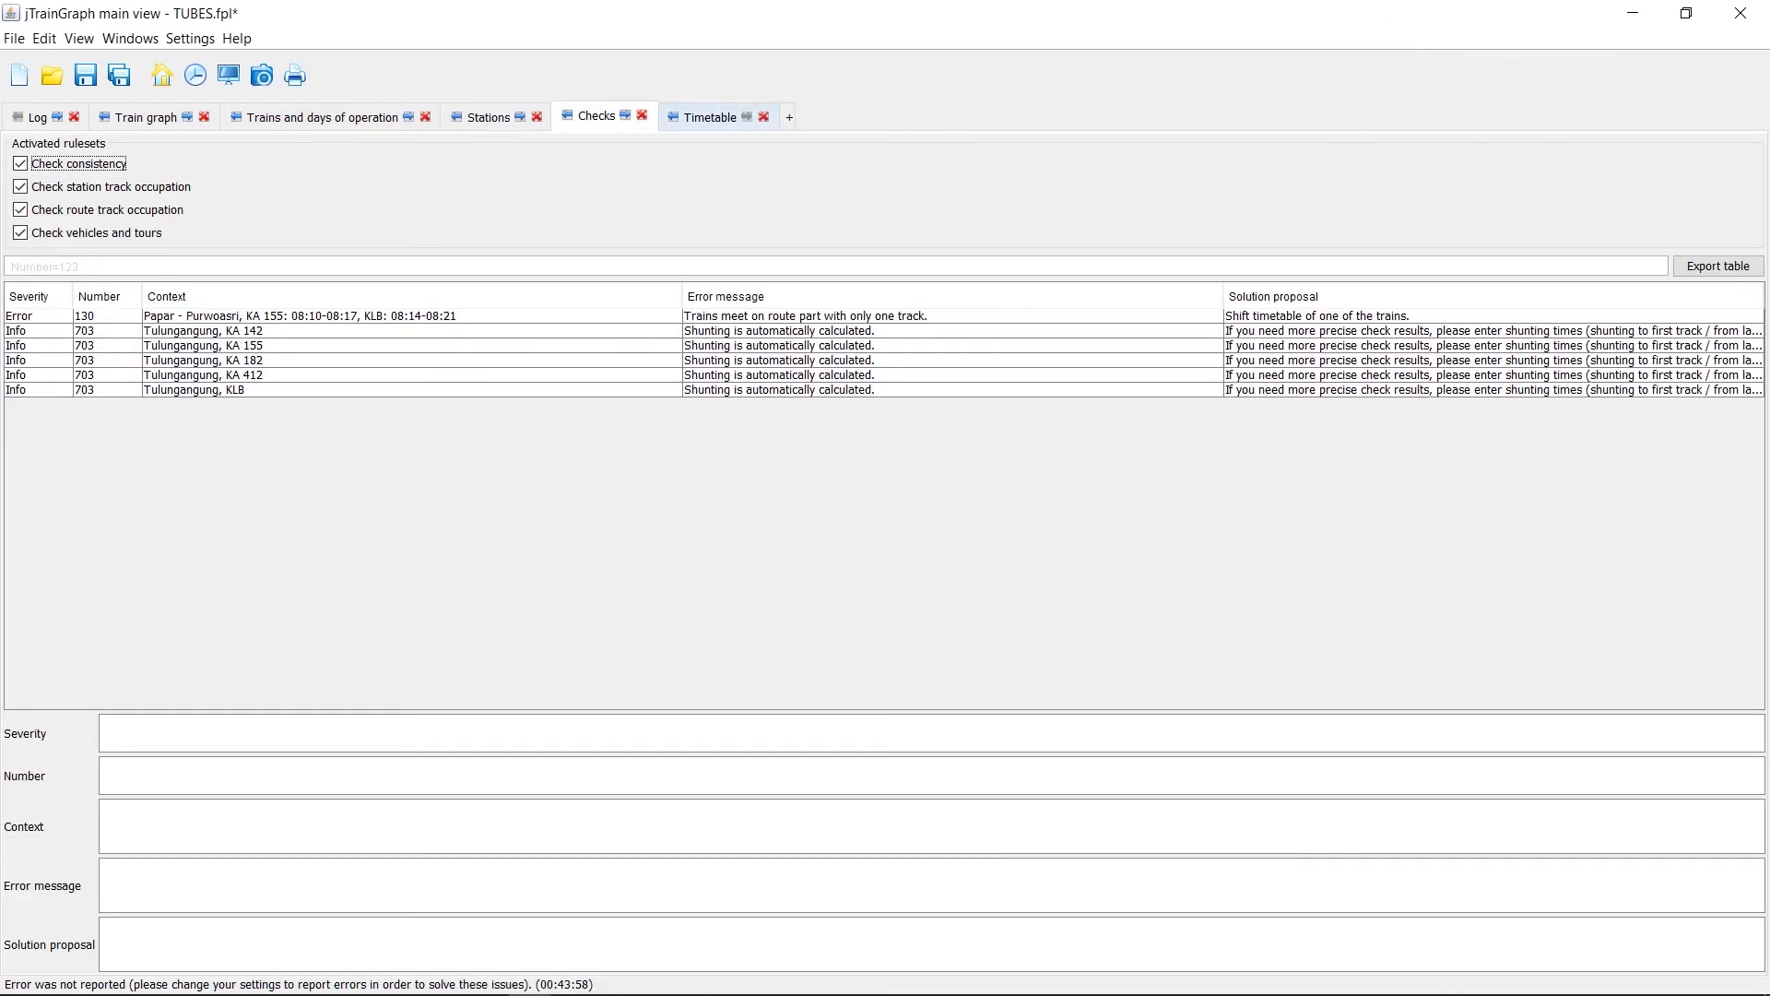
{"action": "left_click", "coordinate": [222, 730]}
{"action": "left_click", "coordinate": [1632, 682]}
{"action": "left_click", "coordinate": [925, 530]}
{"action": "left_click", "coordinate": [1632, 752]}
{"action": "left_click", "coordinate": [1432, 18]}
{"action": "left_click", "coordinate": [153, 308]}
{"action": "left_click", "coordinate": [1632, 329]}
{"action": "left_click", "coordinate": [1432, 17]}
Step: Add shunting movements at Tulungangung to trains KA 182, KA 412 and KLB
{"action": "double_click", "coordinate": [277, 316]}
{"action": "left_click", "coordinate": [291, 638]}
{"action": "left_click", "coordinate": [1632, 751]}
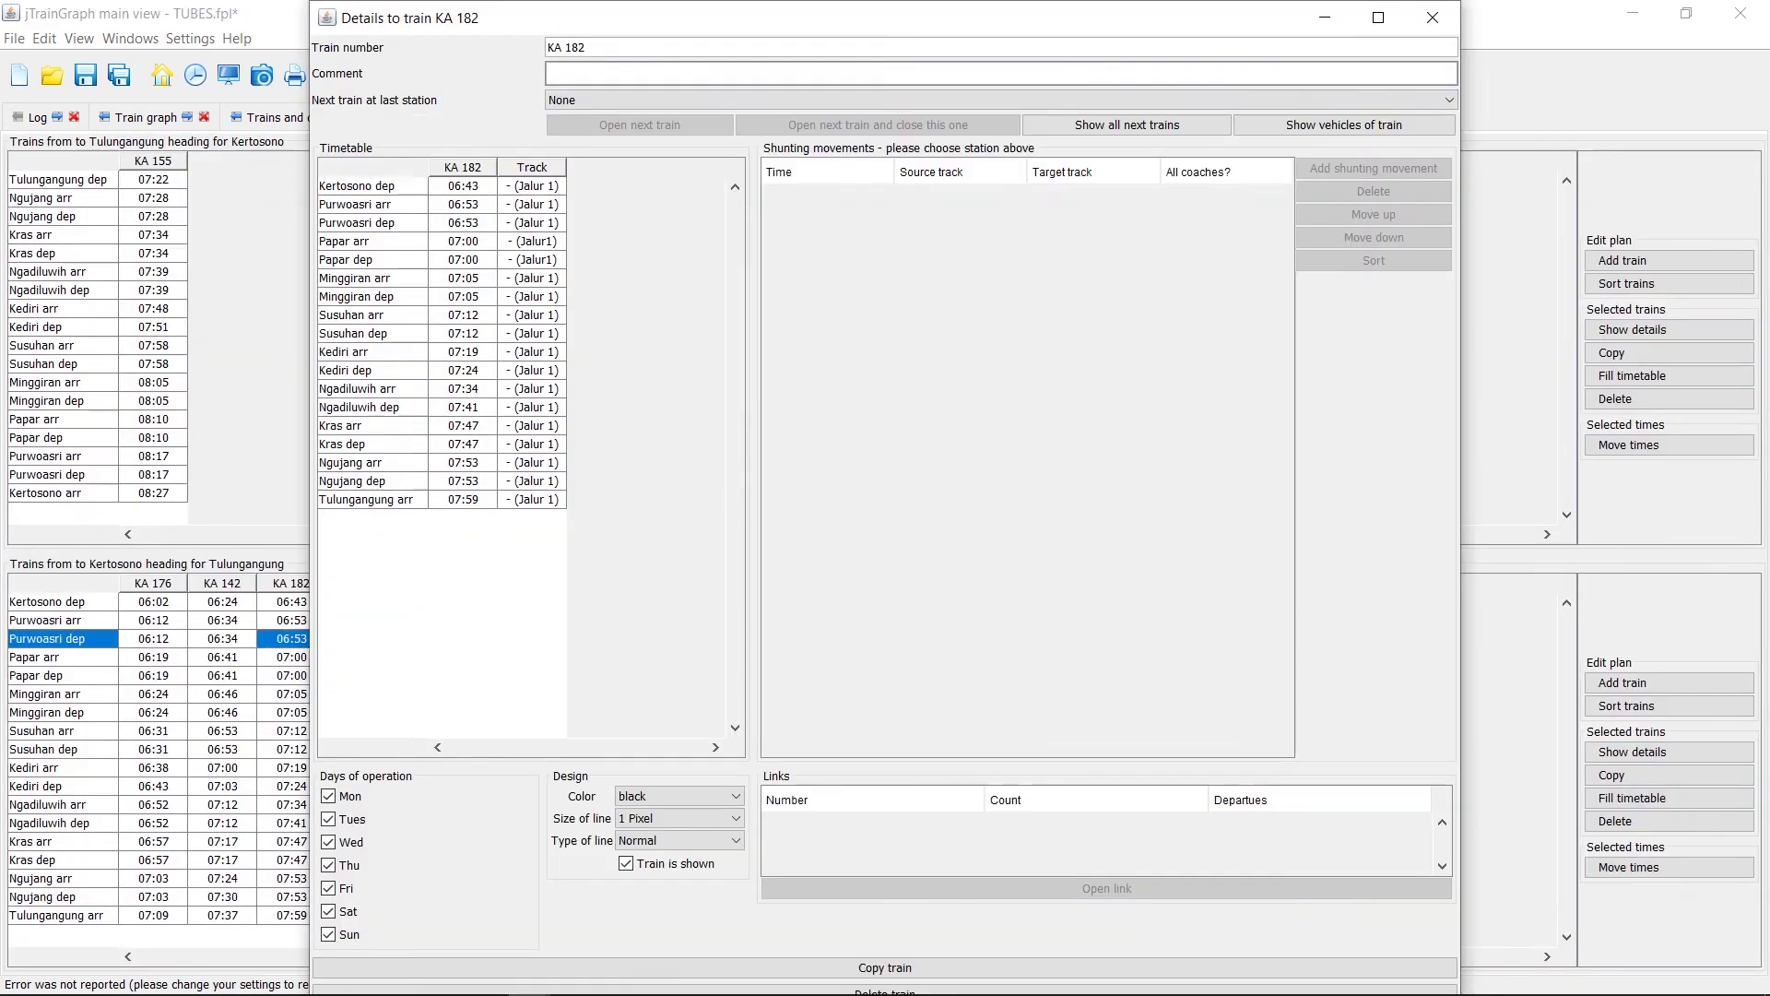
{"action": "left_click", "coordinate": [1432, 17]}
{"action": "double_click", "coordinate": [277, 316]}
{"action": "left_click", "coordinate": [1632, 751]}
{"action": "left_click", "coordinate": [1431, 18]}
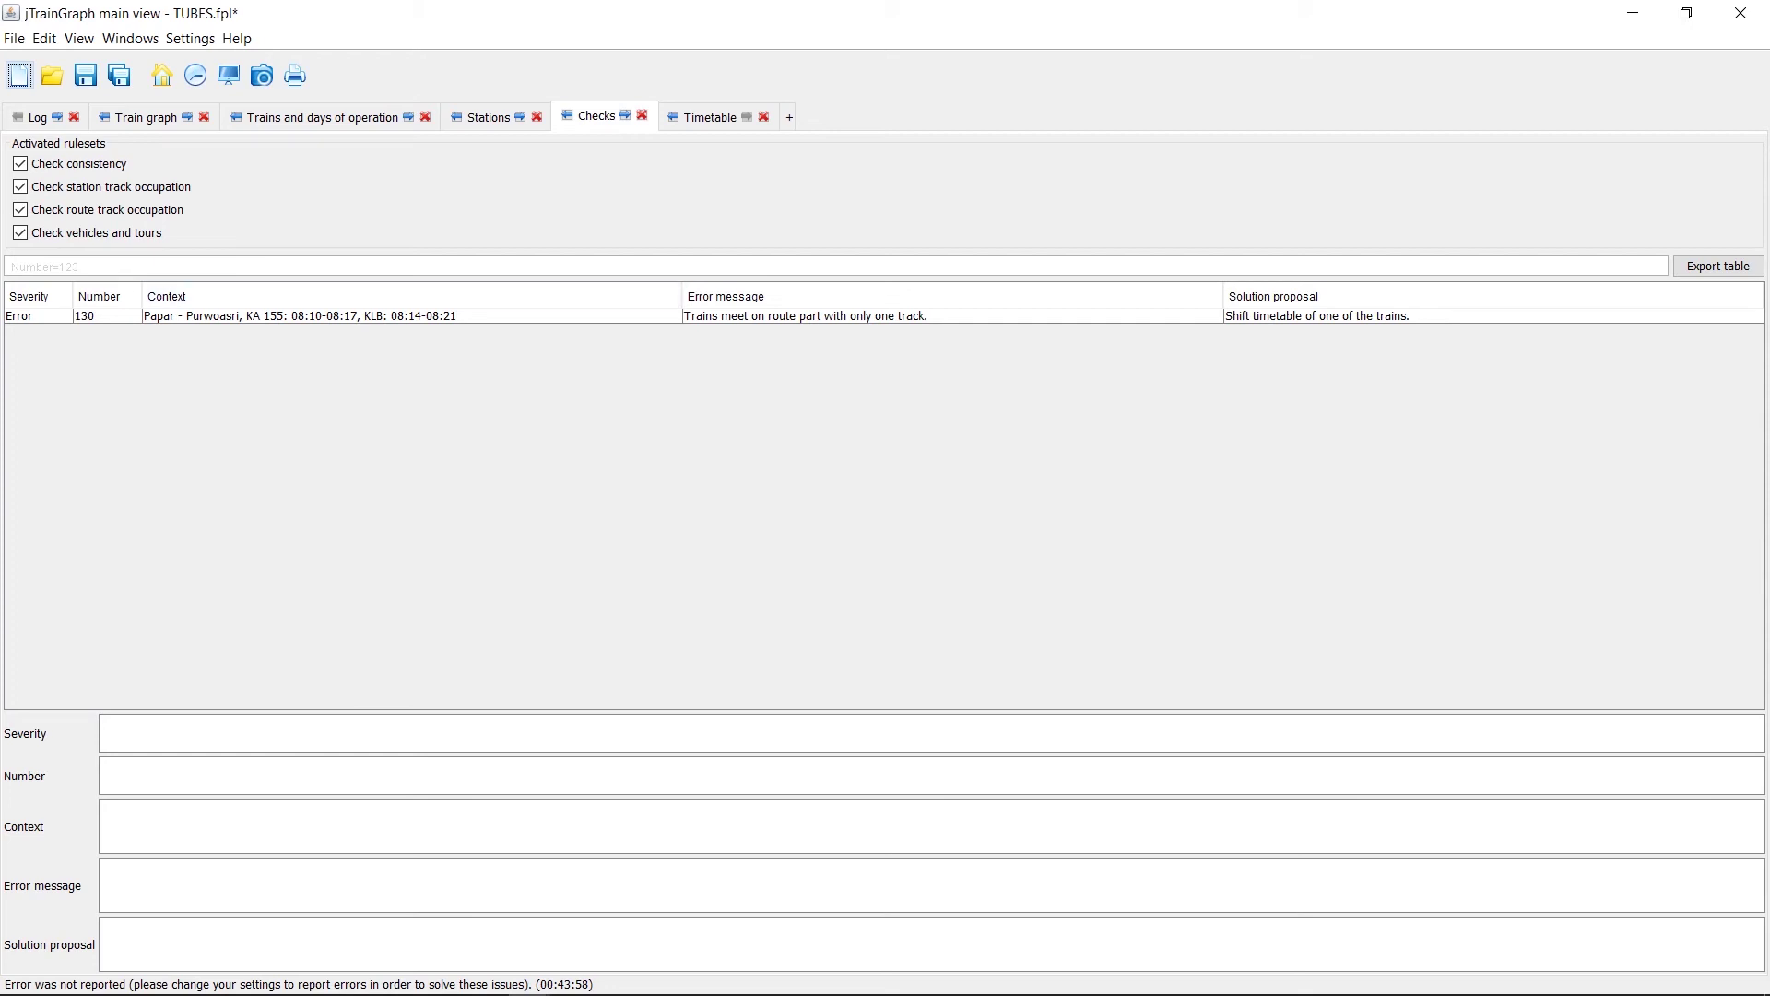
Step: Configure the train graph with time sidewards, vertical station display and stopping trains shown as Line
{"action": "left_click", "coordinate": [145, 116]}
{"action": "scroll", "coordinate": [434, 729], "scroll_direction": "up", "scroll_amount": 1}
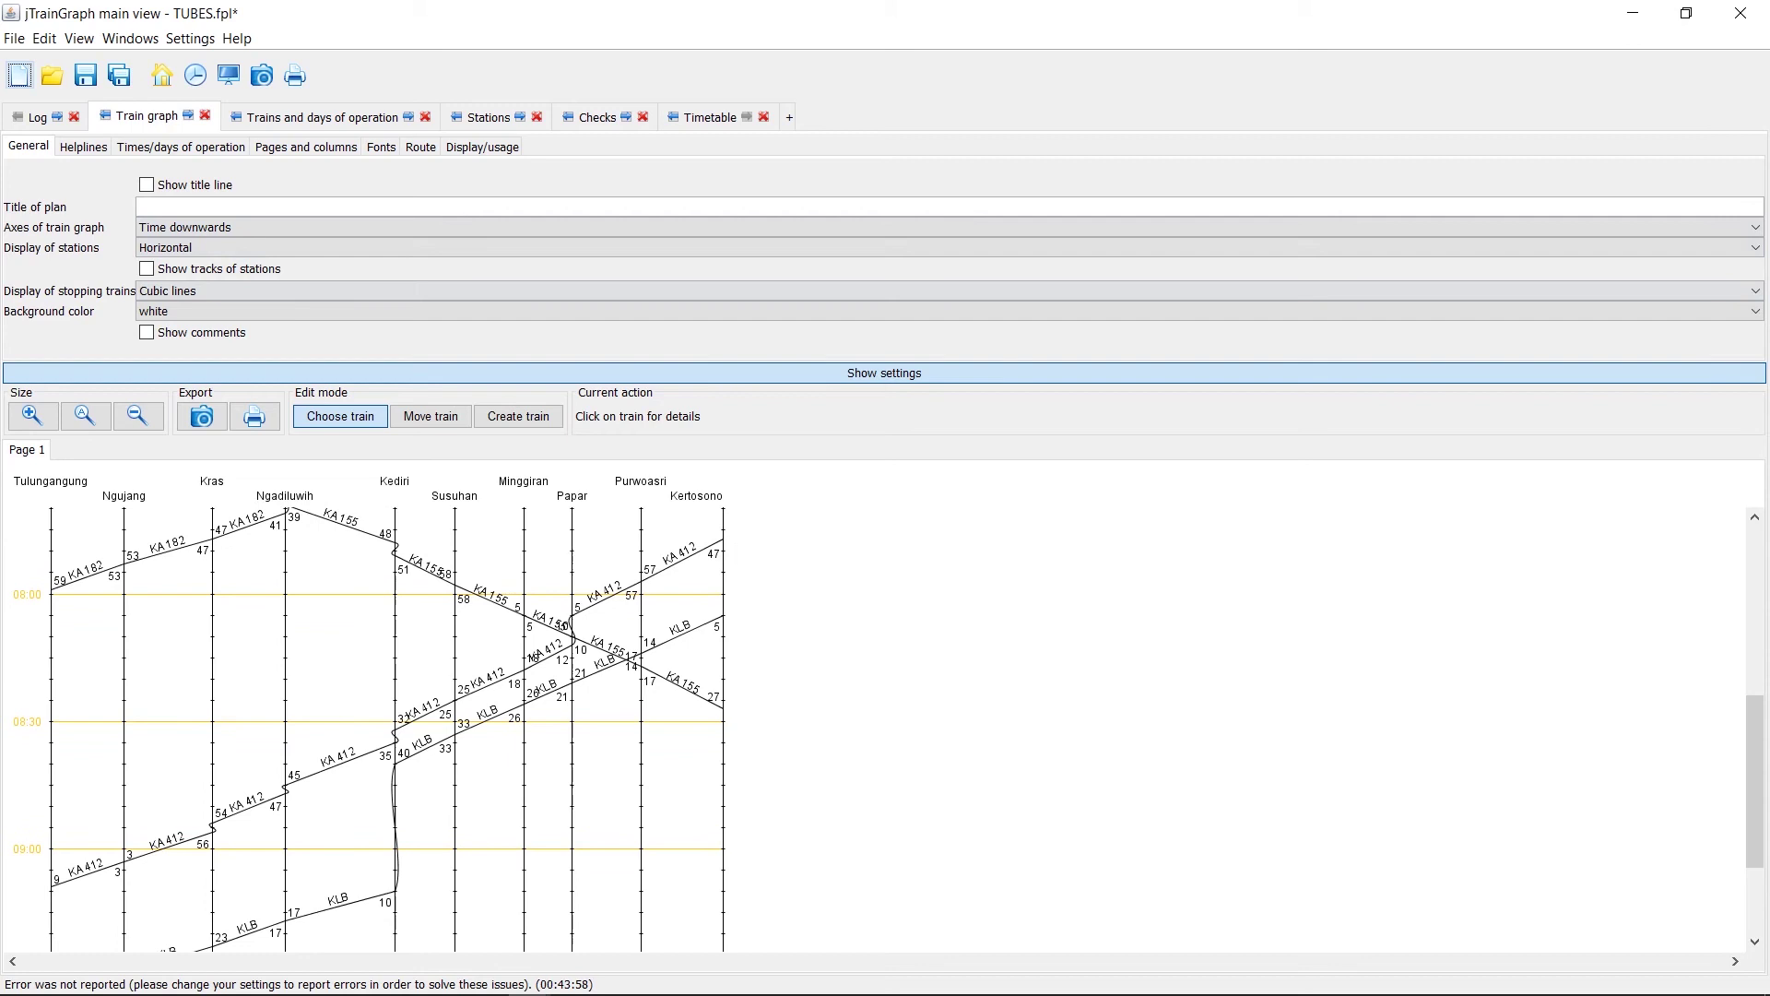
{"action": "key", "text": "Down"}
{"action": "key", "text": "Down"}
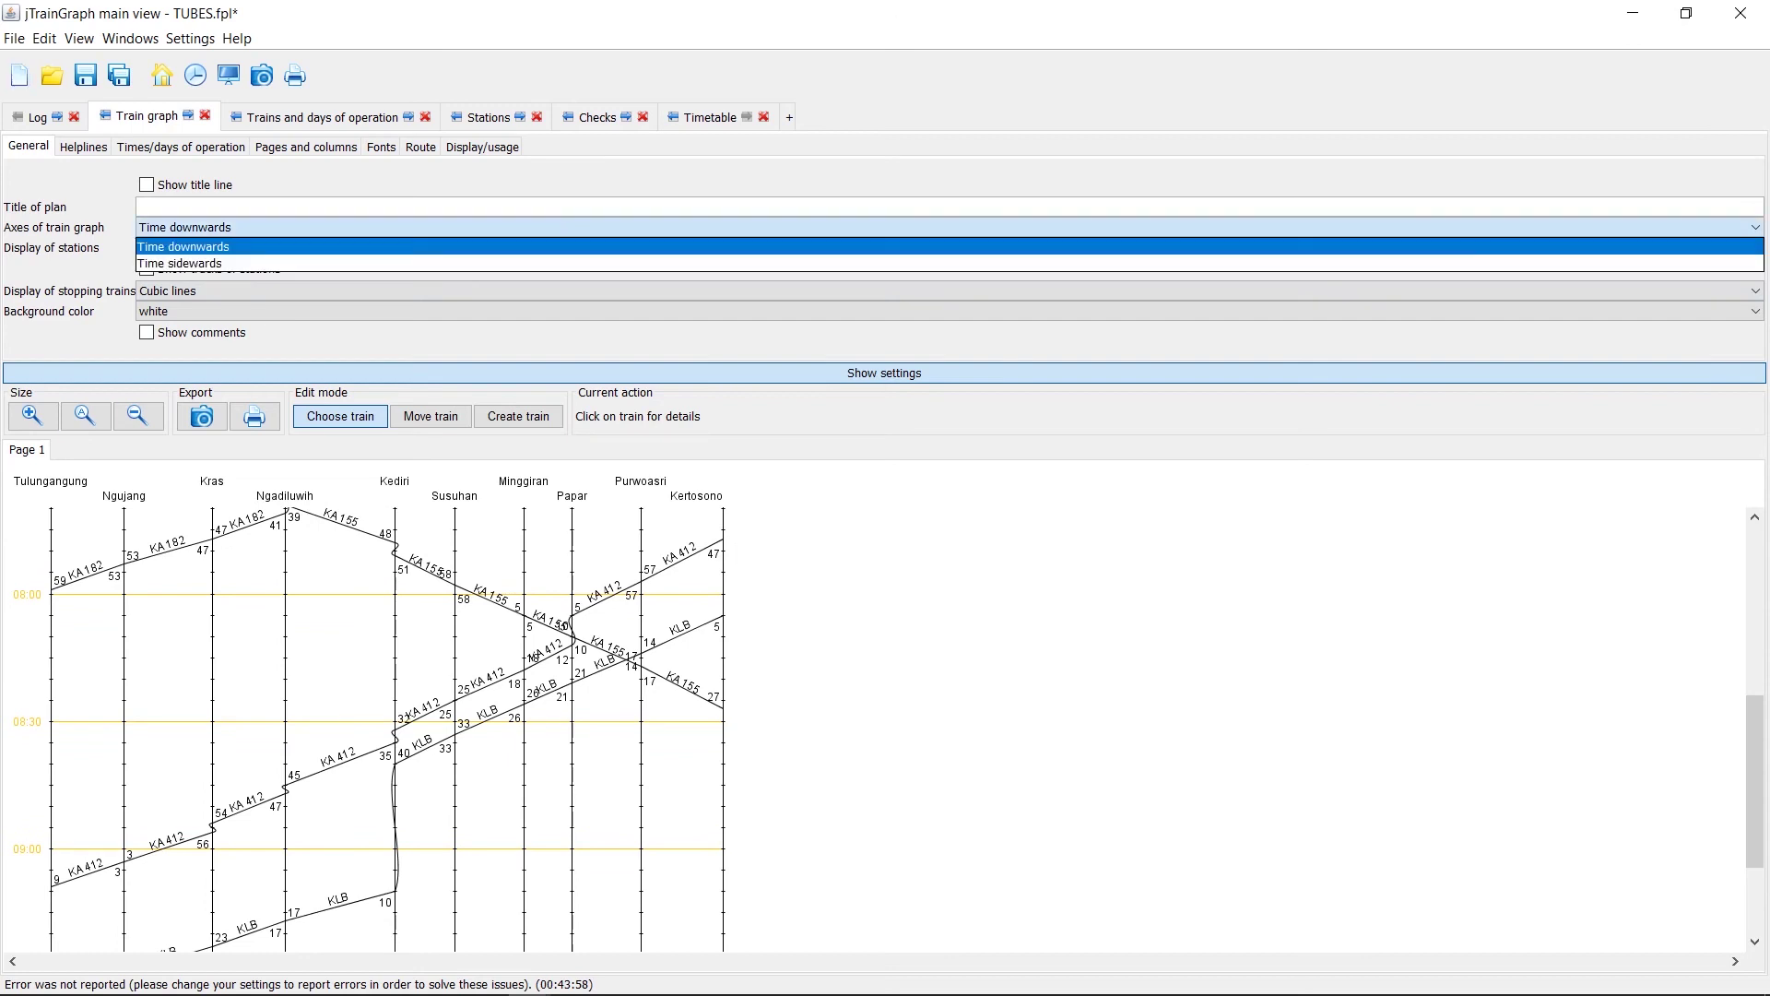
{"action": "key", "text": "Return"}
{"action": "key", "text": "Tab"}
{"action": "key", "text": "Down"}
{"action": "key", "text": "Down"}
{"action": "key", "text": "Return"}
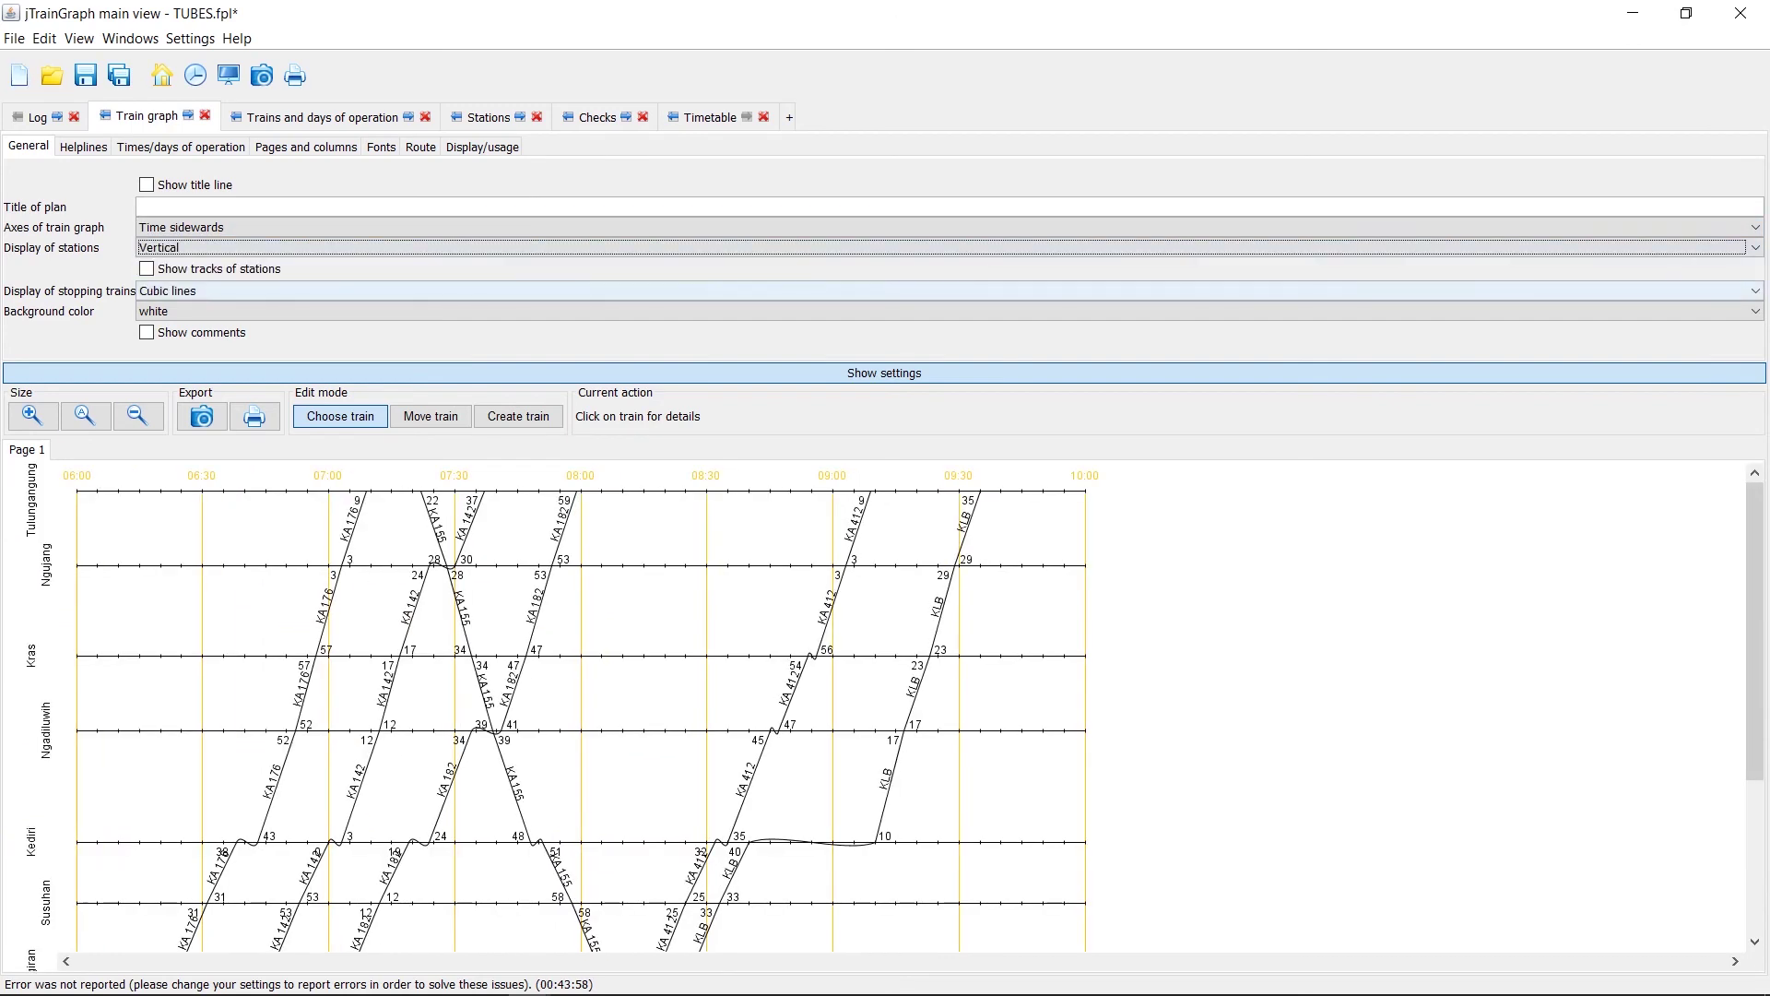
{"action": "left_click", "coordinate": [922, 291]}
{"action": "left_click", "coordinate": [922, 308]}
Step: Change the line color of train KLB in the train graph to blue
{"action": "left_click_drag", "start_coordinate": [1754, 630], "coordinate": [1755, 777]}
{"action": "left_click", "coordinate": [811, 611]}
{"action": "left_click", "coordinate": [679, 795]}
{"action": "left_click", "coordinate": [680, 796]}
{"action": "left_click", "coordinate": [1433, 16]}
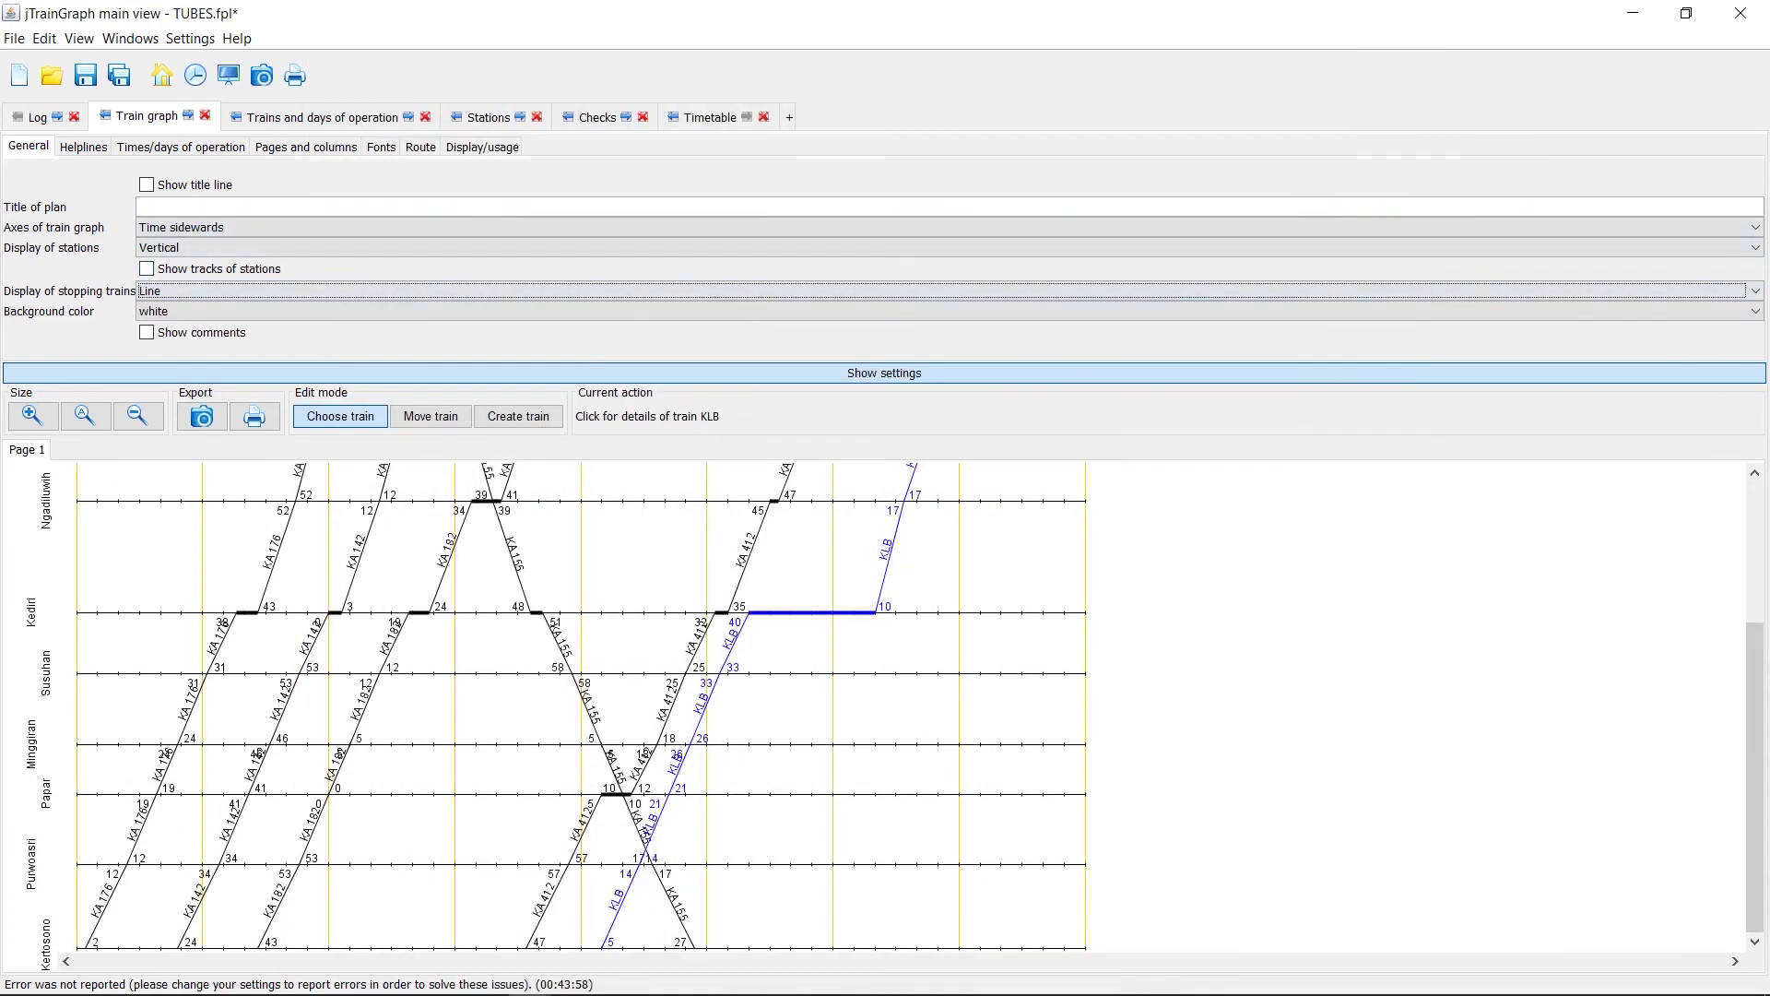
Step: Review the remaining timetable check and examine the trains' paths in an enlarged train graph
{"action": "left_click", "coordinate": [598, 117]}
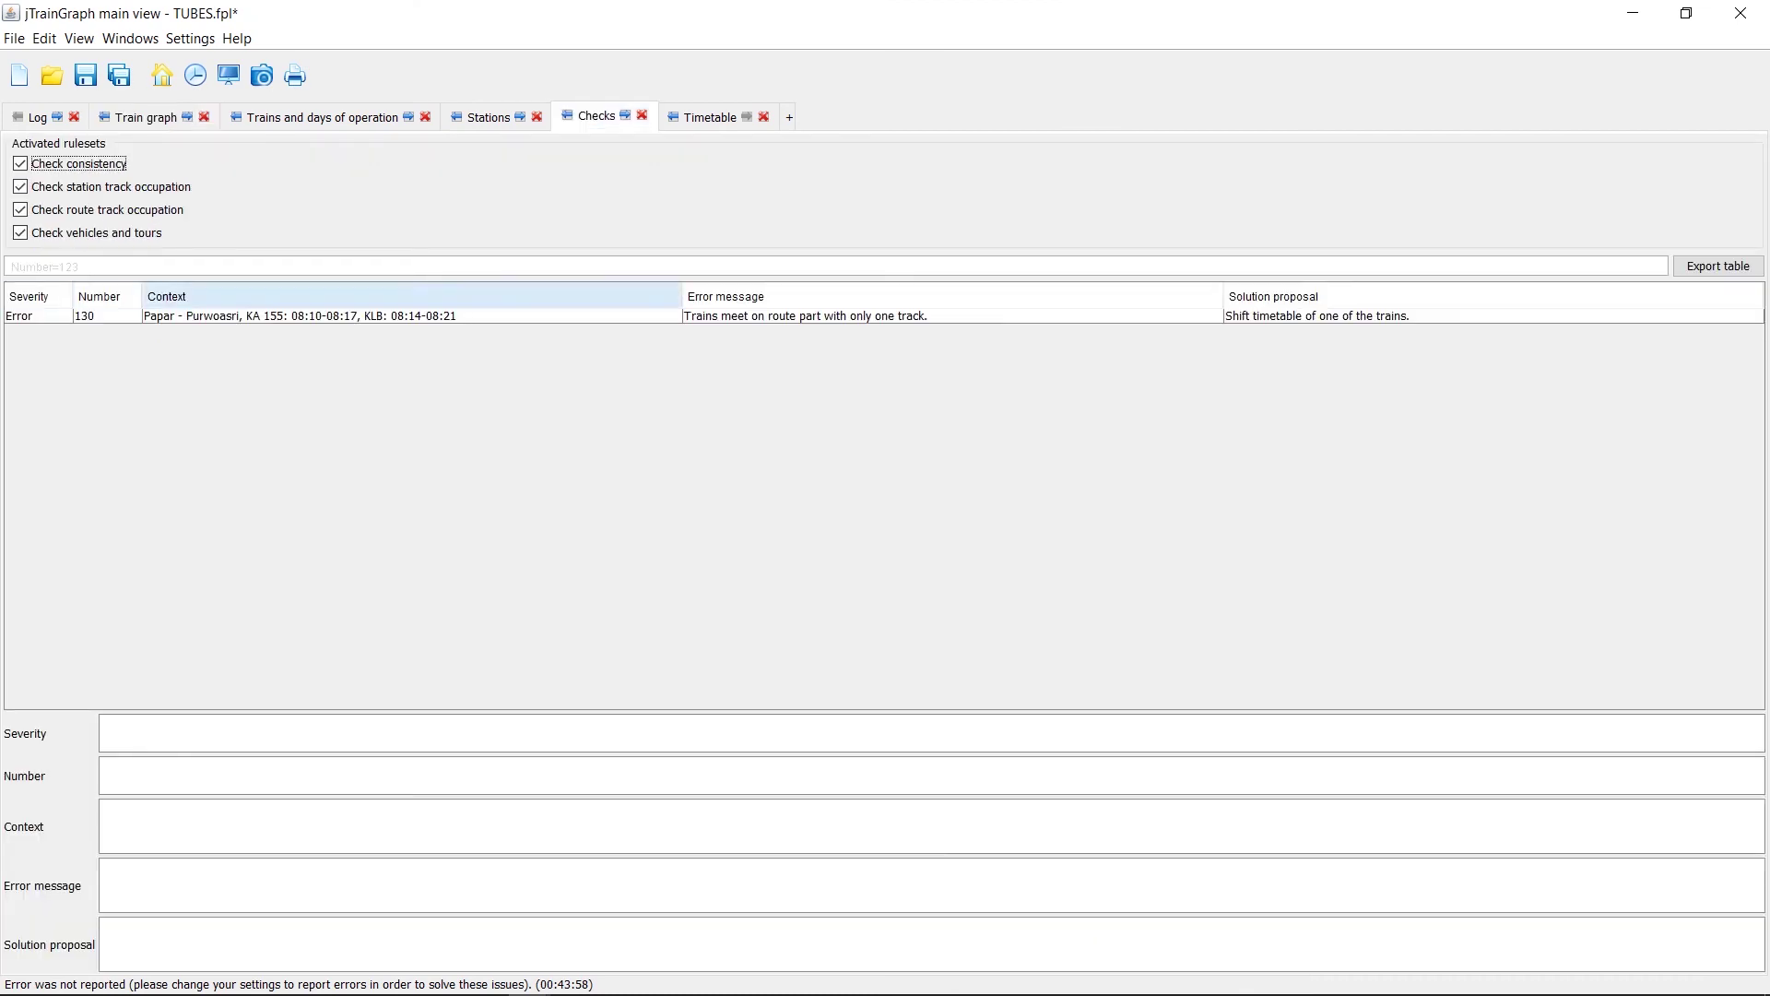
{"action": "left_click", "coordinate": [145, 117]}
{"action": "left_click", "coordinate": [32, 416]}
{"action": "scroll", "coordinate": [904, 710], "scroll_direction": "right", "scroll_amount": 5}
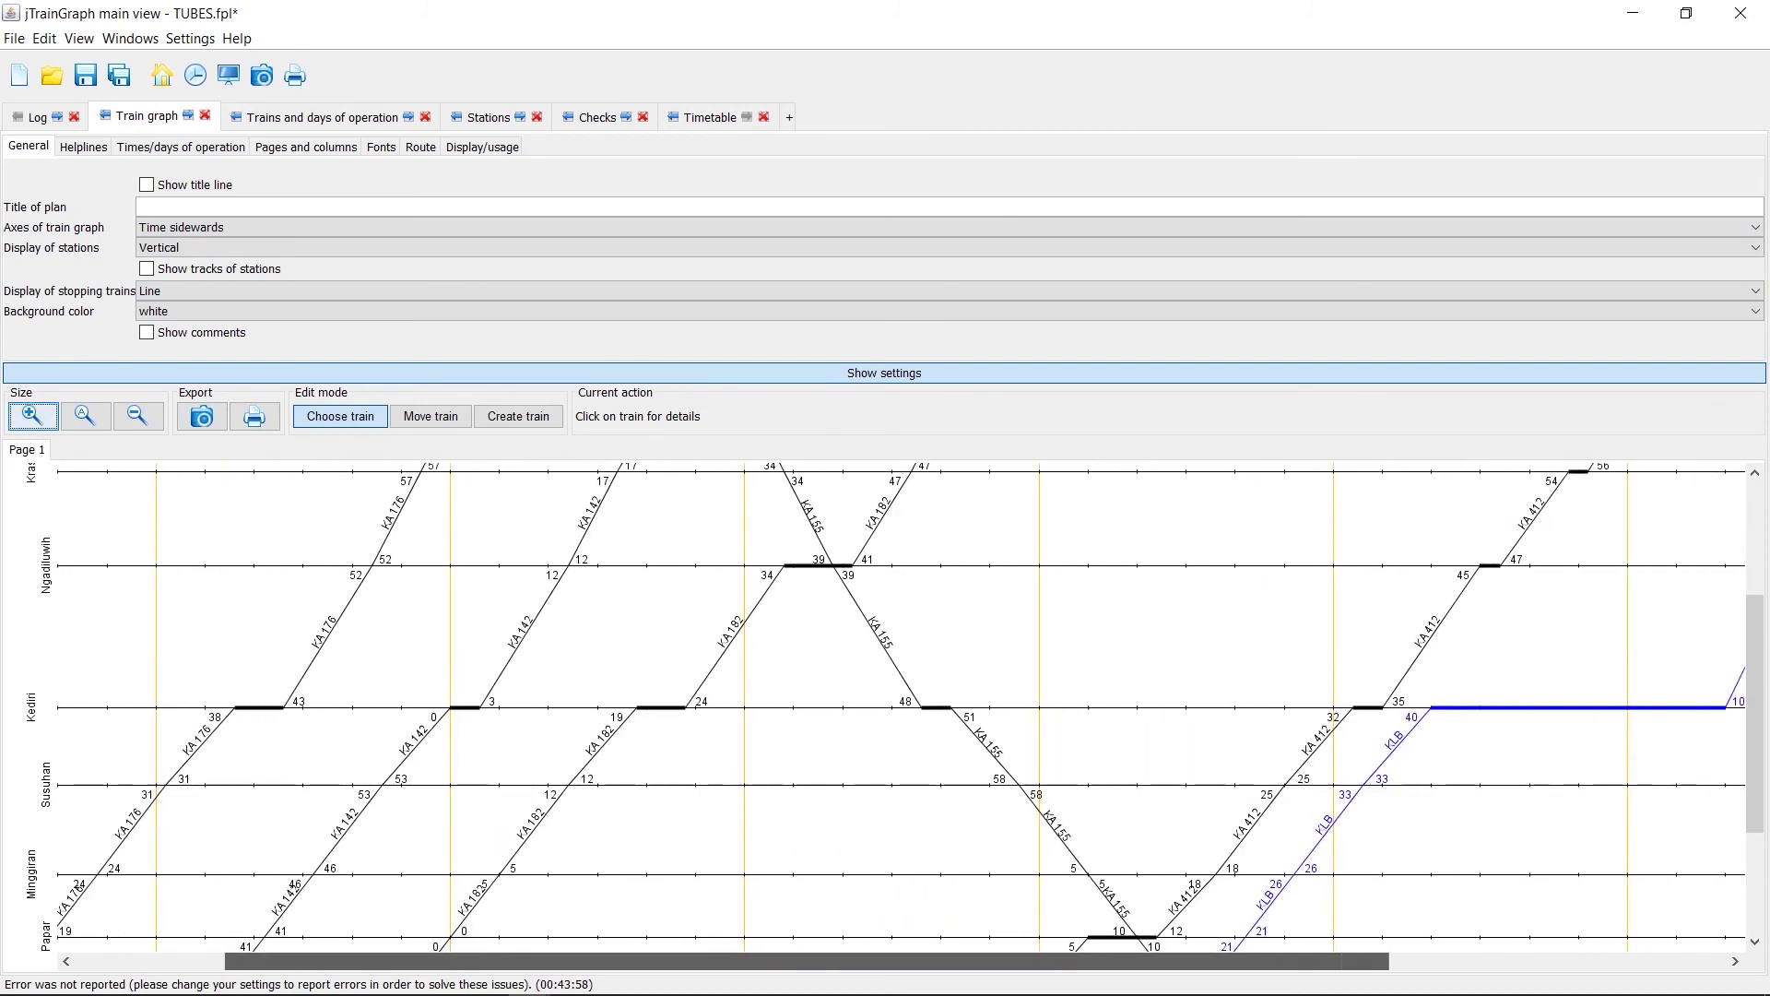
Step: Try to set train KLB's Purwoasri departure to 08:21 in the timetable
{"action": "scroll", "coordinate": [904, 710], "scroll_direction": "down", "scroll_amount": 4}
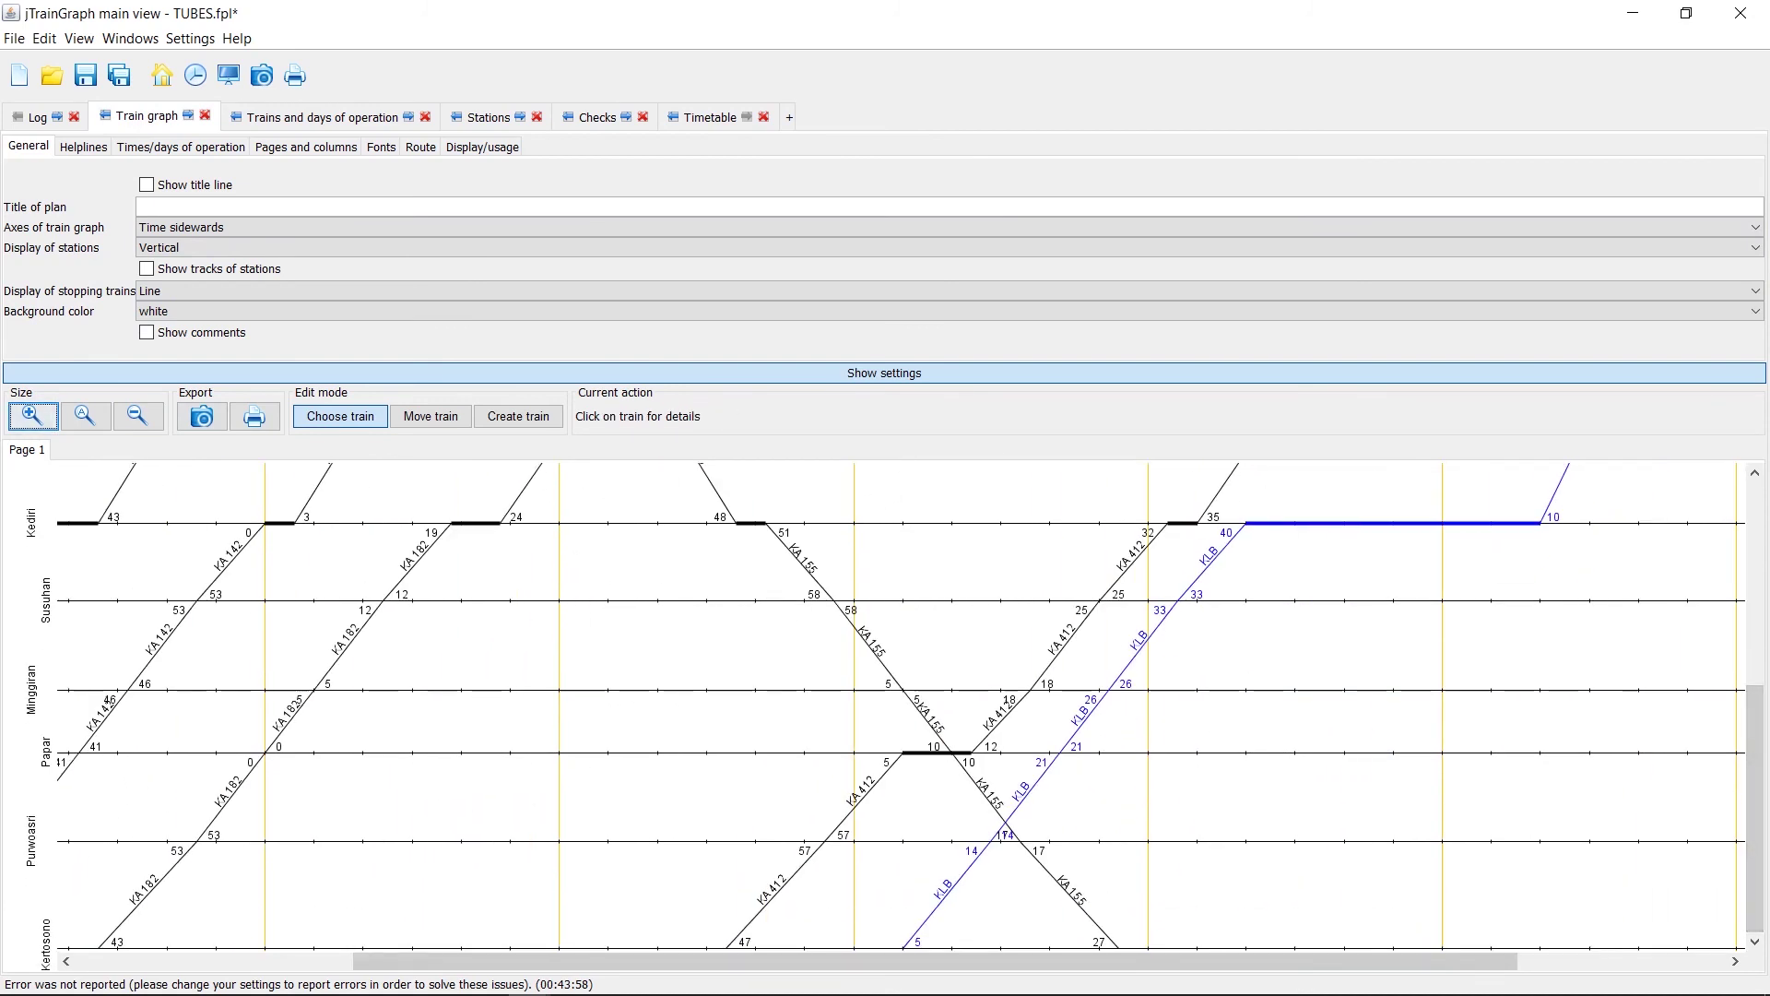
{"action": "left_click", "coordinate": [188, 117]}
{"action": "left_click", "coordinate": [710, 116]}
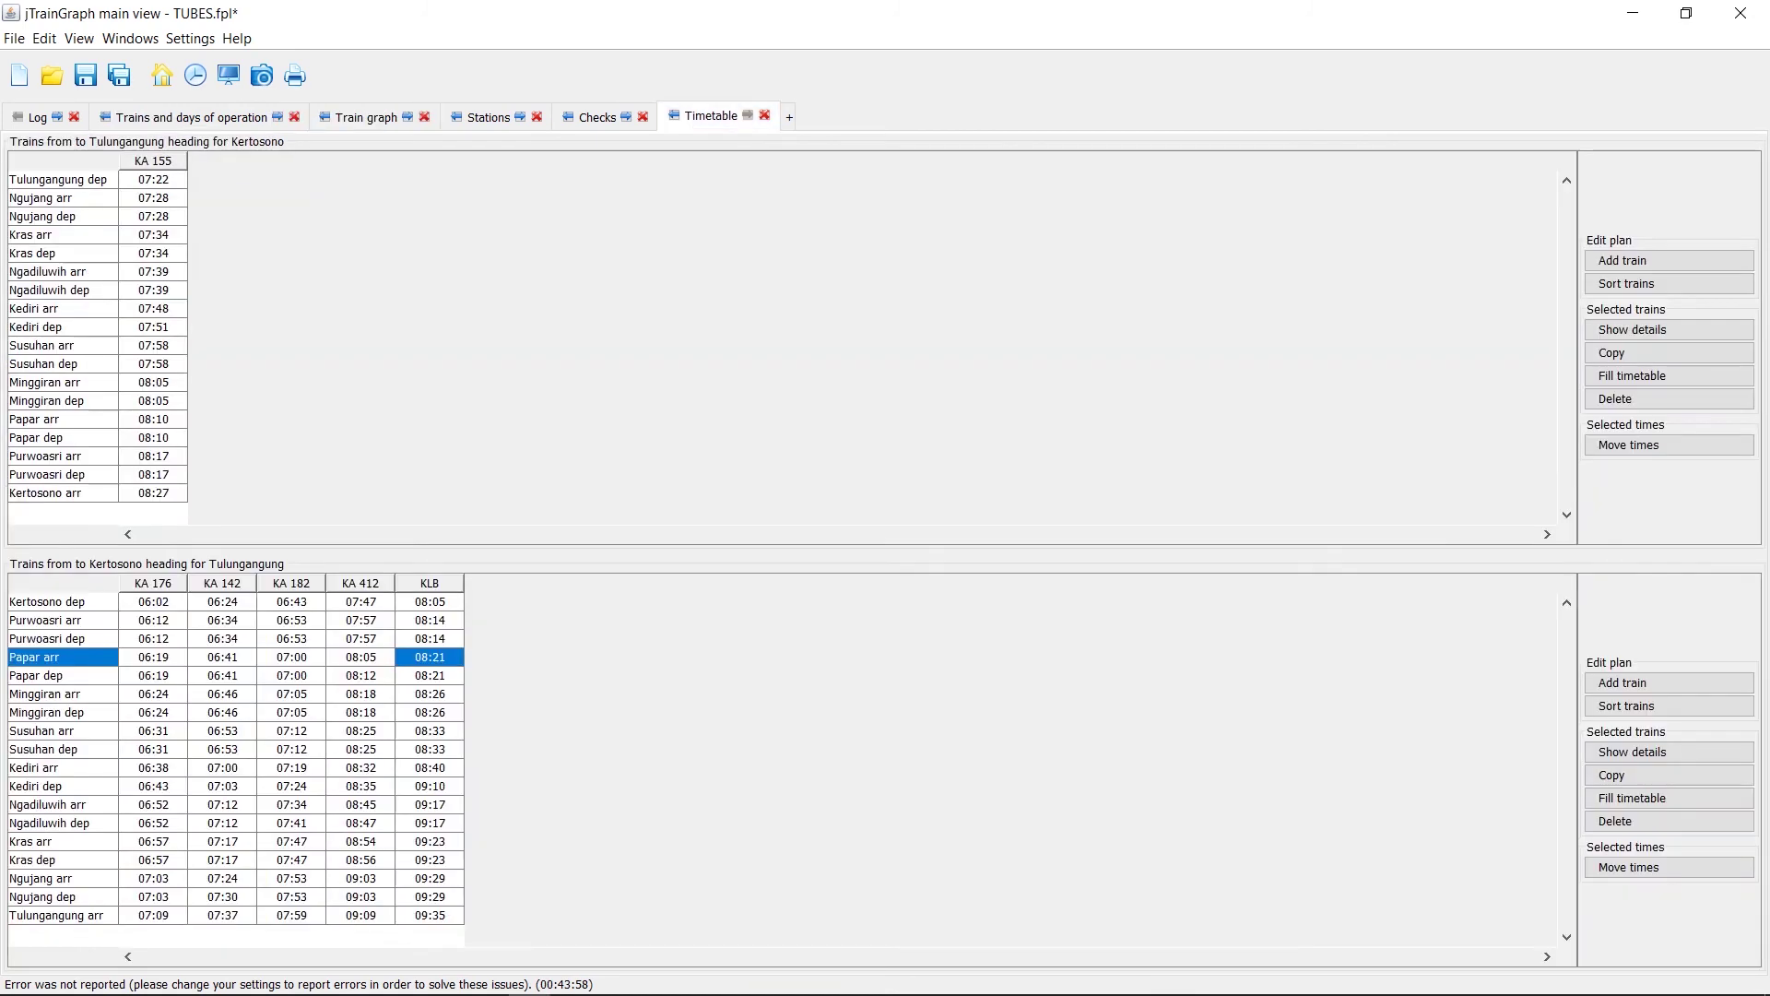
{"action": "left_click", "coordinate": [153, 457]}
{"action": "left_click", "coordinate": [430, 639]}
{"action": "type", "text": "08.21"}
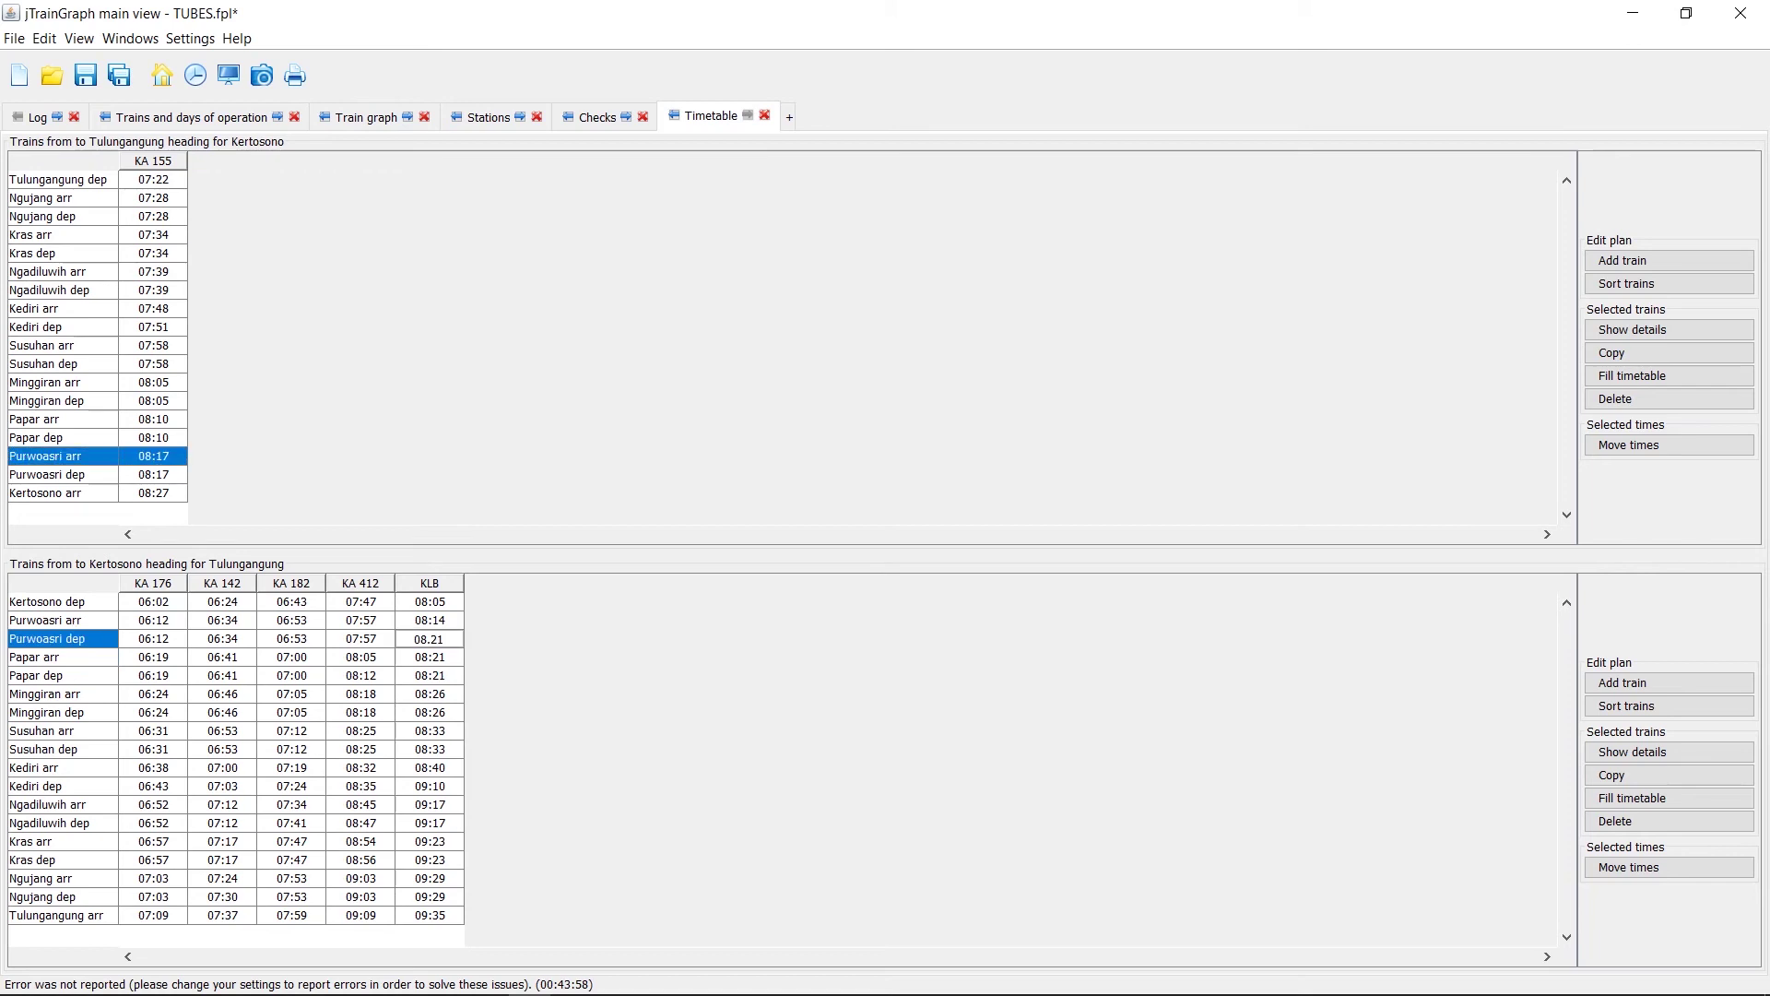
Step: Arrange the timetable window beside the Excel sheet DASOP UAS showing the PERBAIKAN KLB table
{"action": "left_click", "coordinate": [1686, 13]}
{"action": "left_click_drag", "start_coordinate": [1107, 86], "coordinate": [1447, 22]}
{"action": "left_click", "coordinate": [1686, 13]}
{"action": "left_click_drag", "start_coordinate": [802, 950], "coordinate": [874, 949]}
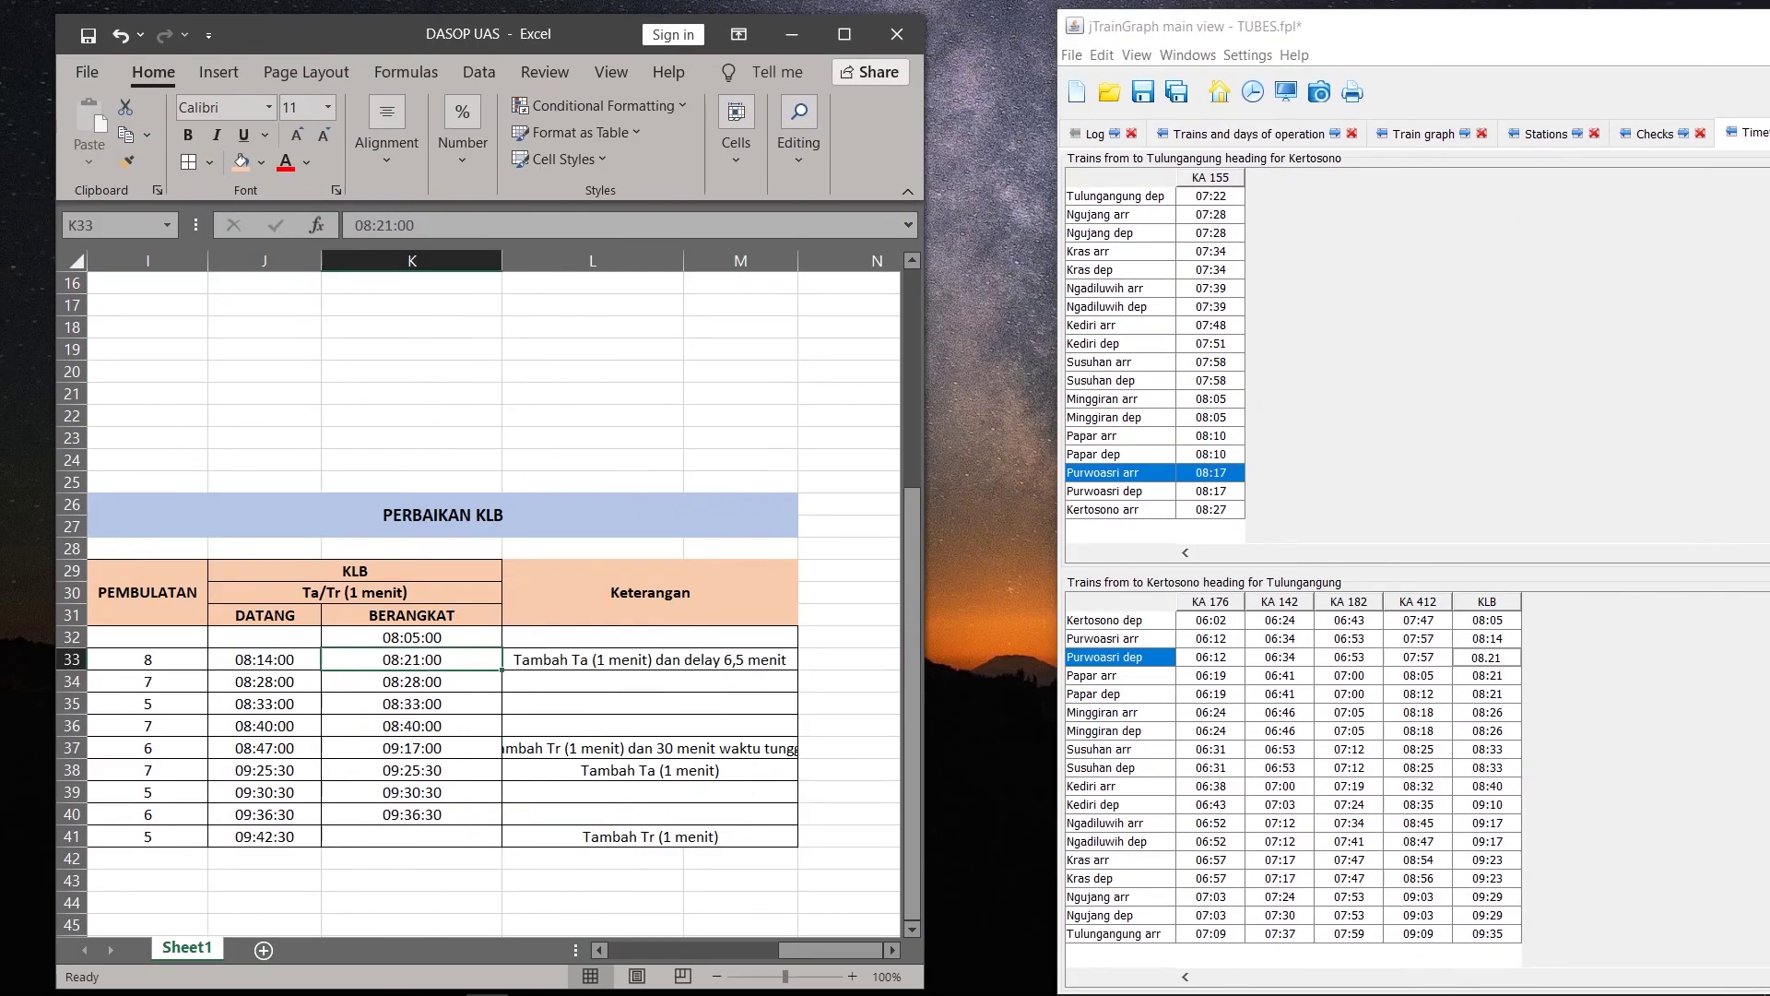
{"action": "left_click_drag", "start_coordinate": [1447, 24], "coordinate": [1367, 26]}
Step: Examine KLB's corrected arrival and departure times, rounding and remarks in the PERBAIKAN KLB table
{"action": "left_click", "coordinate": [412, 659]}
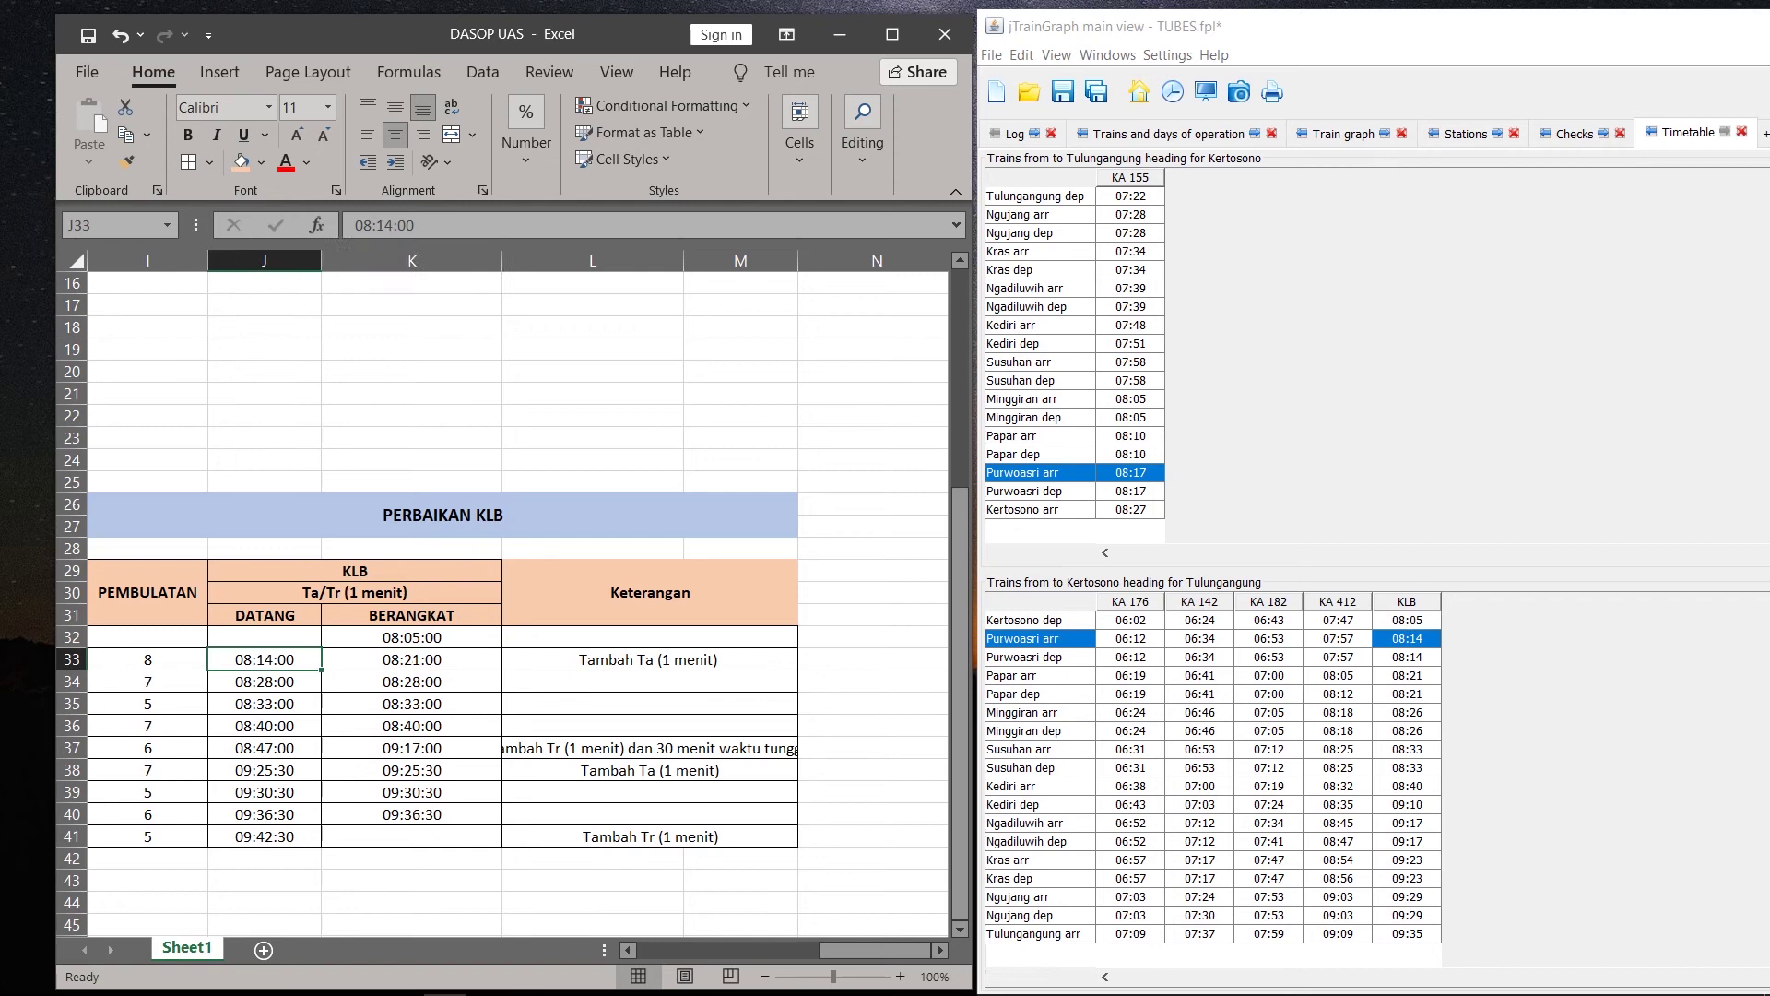
{"action": "left_click", "coordinate": [412, 637]}
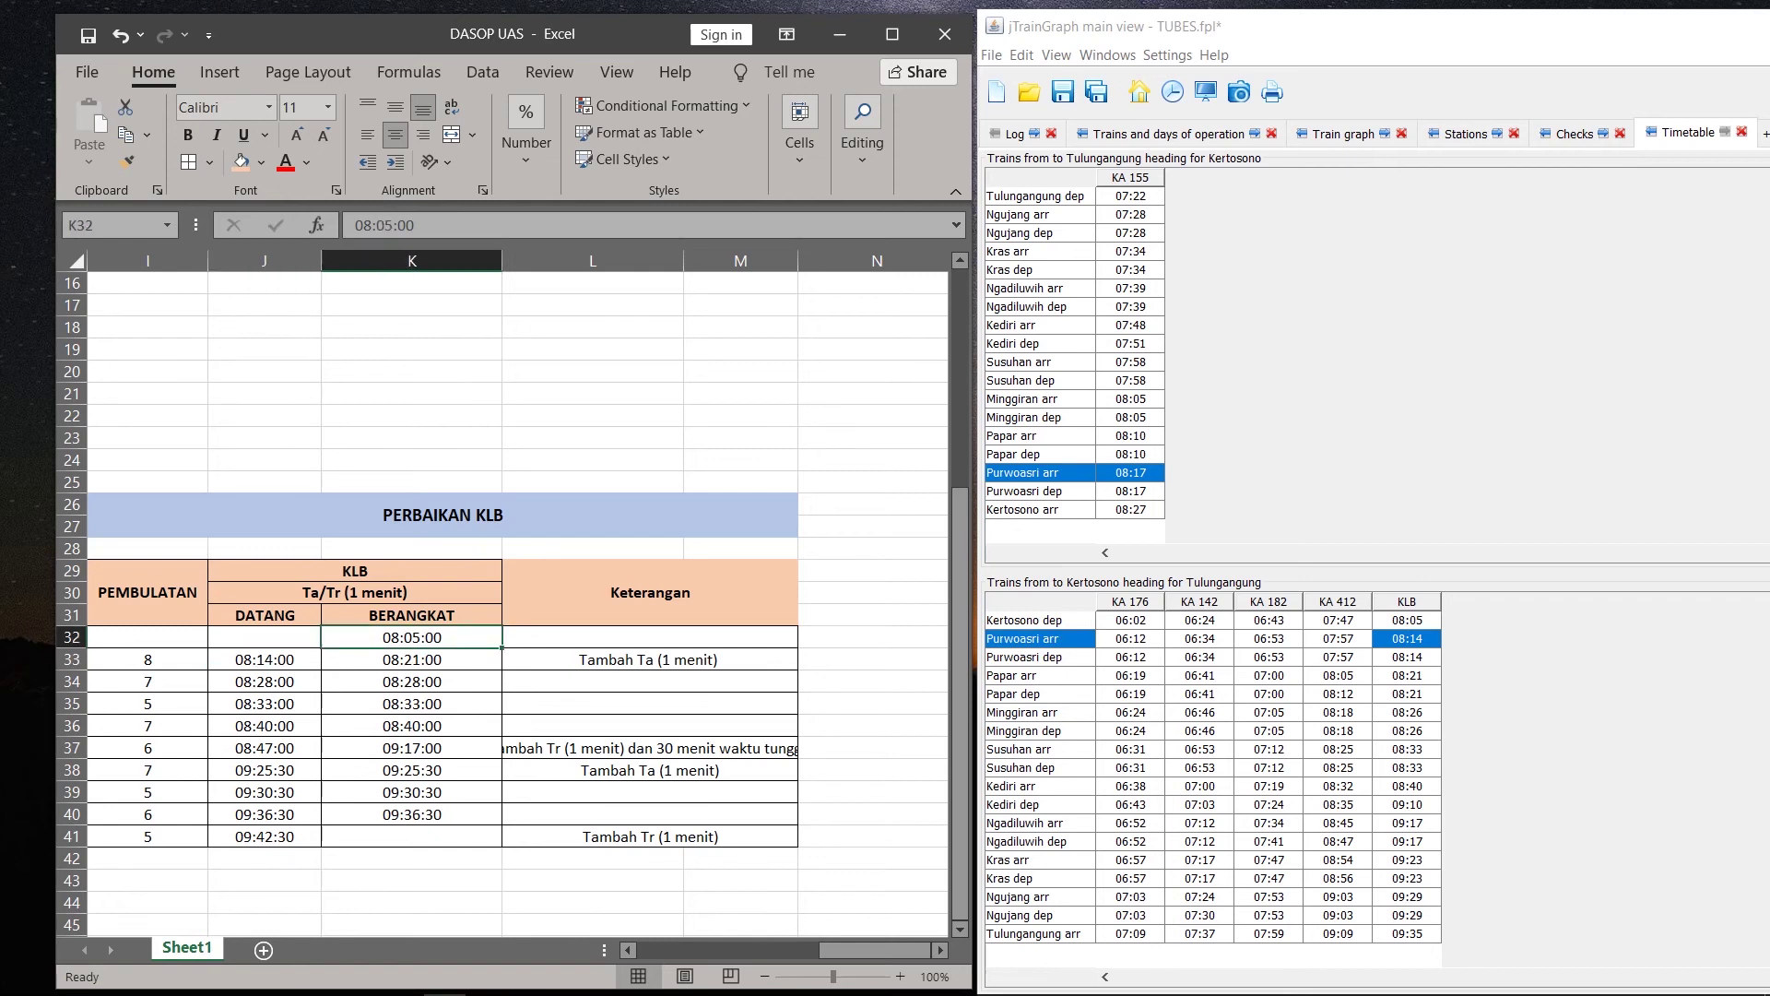
{"action": "left_click", "coordinate": [147, 659]}
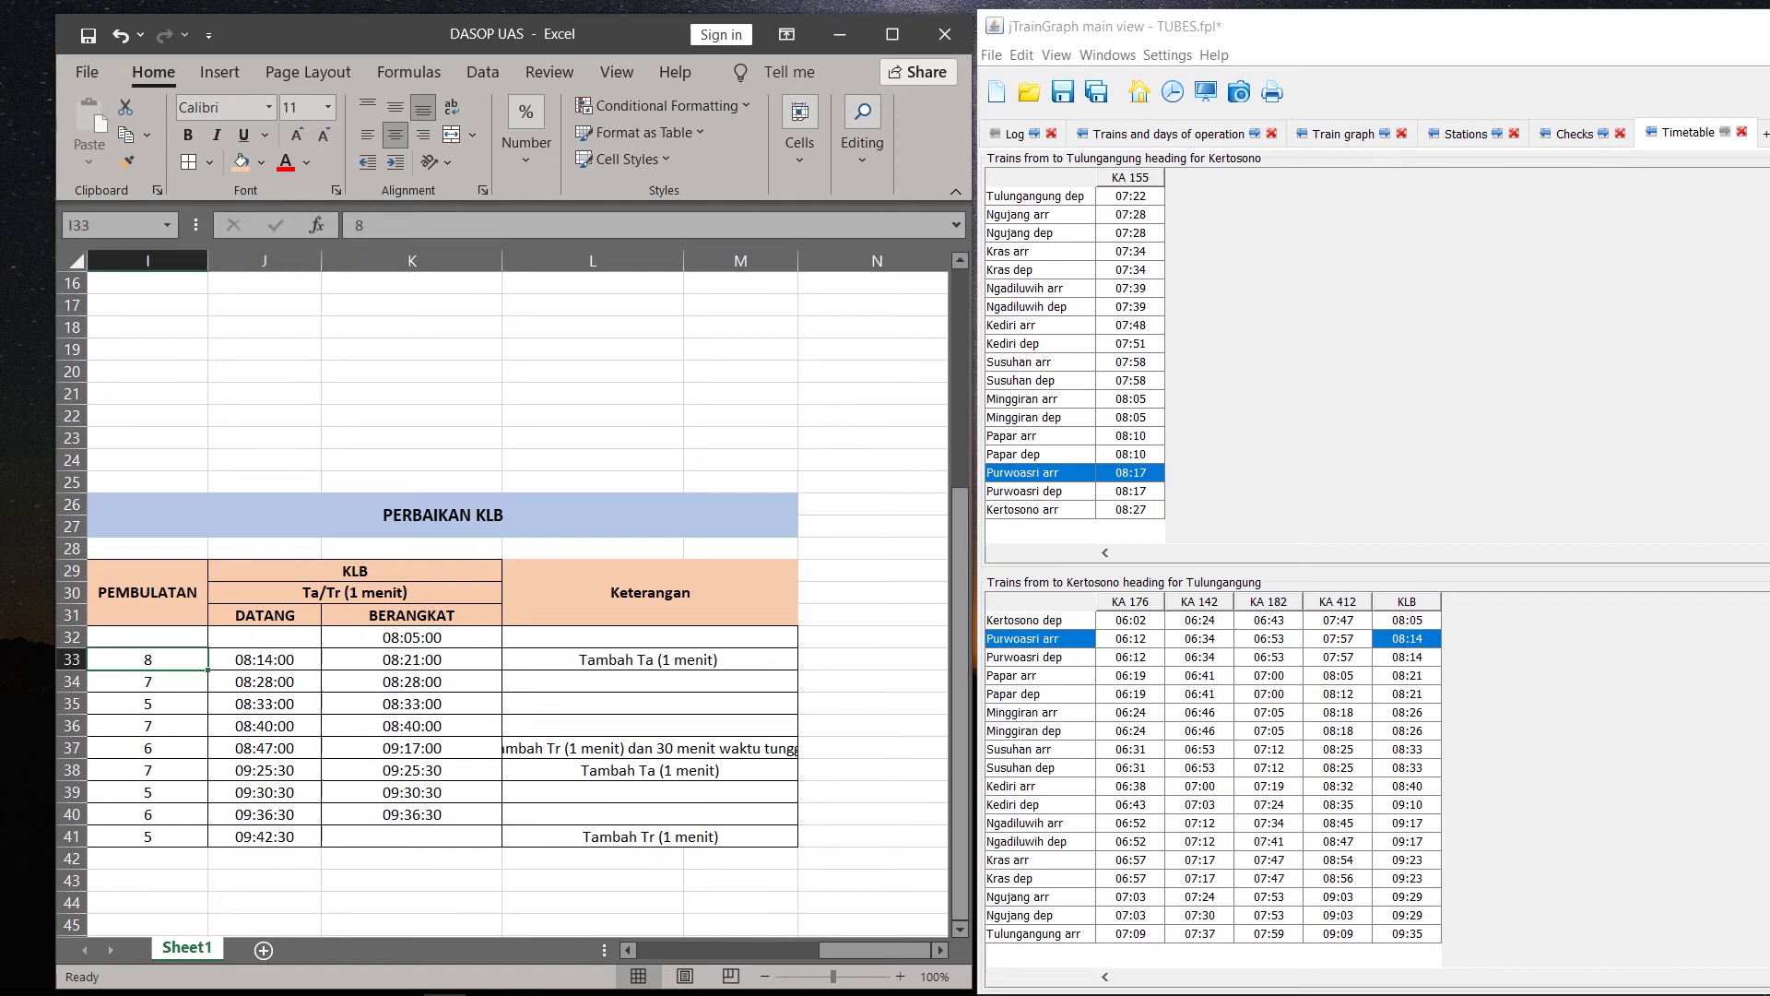
{"action": "left_click", "coordinate": [649, 659]}
{"action": "left_click", "coordinate": [412, 660]}
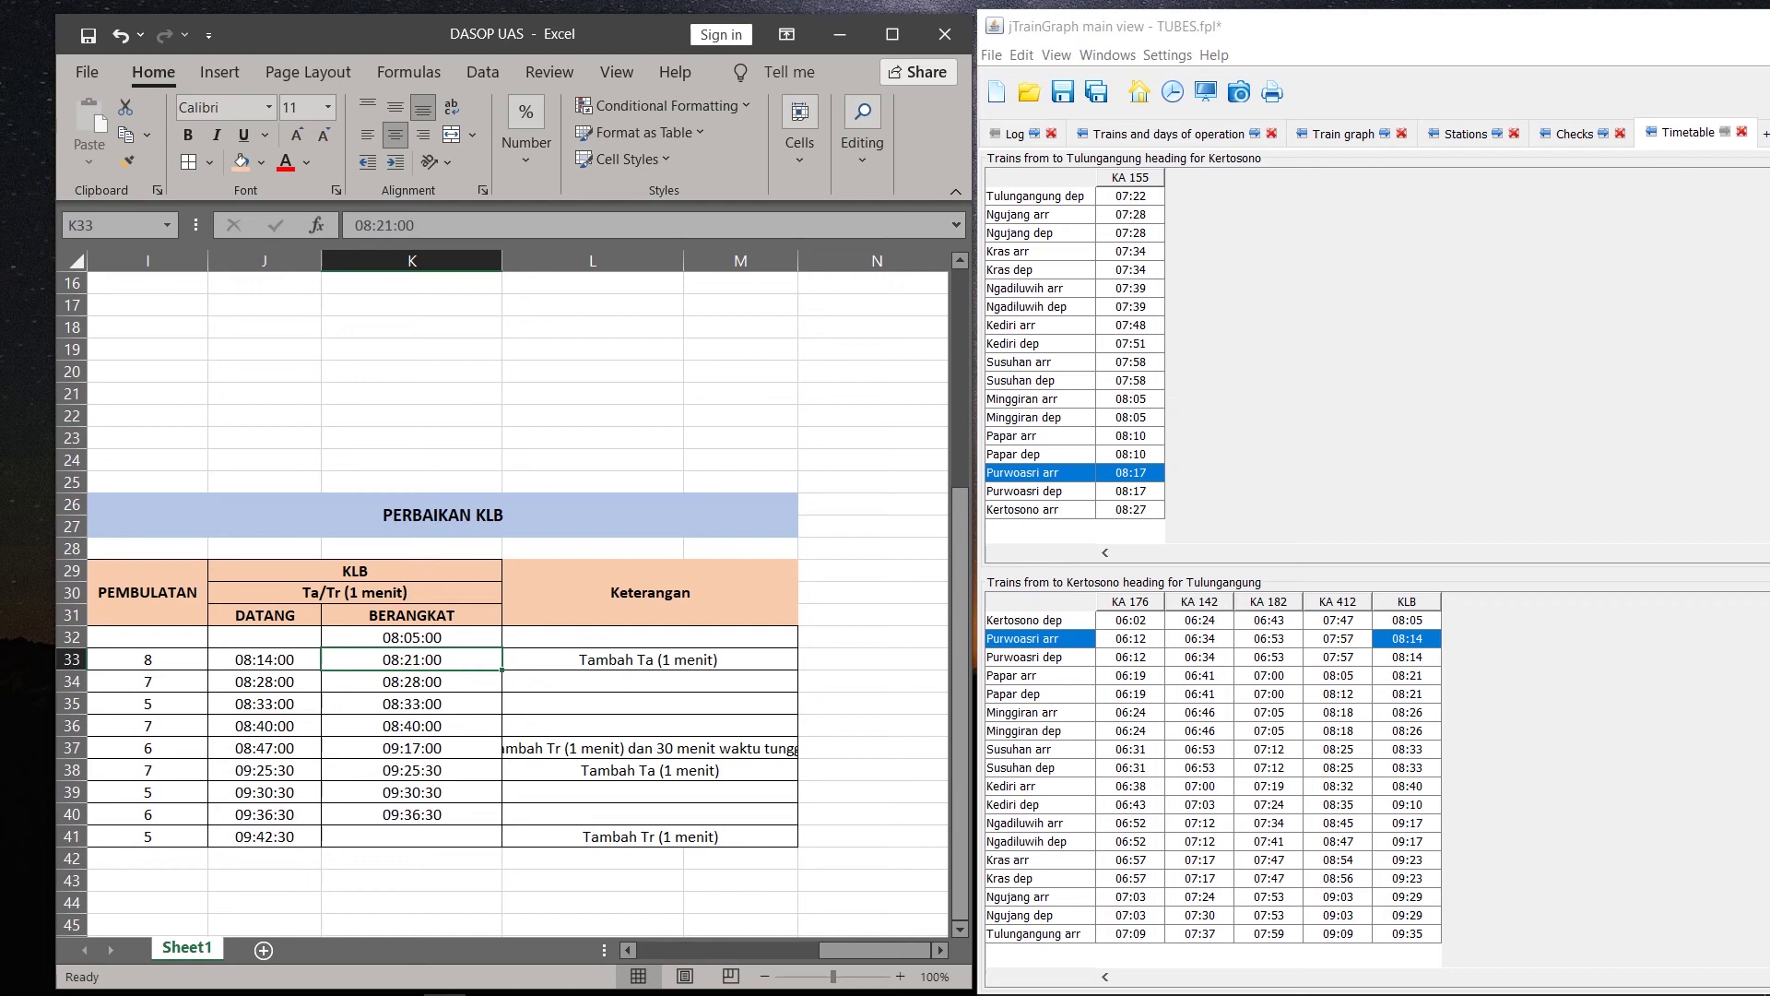
{"action": "left_click", "coordinate": [265, 682]}
{"action": "left_click", "coordinate": [265, 705]}
{"action": "left_click", "coordinate": [412, 704]}
Step: Set train KLB's Purwoasri departure to 08:21 and its Papar arrival to 08:28 in the timetable
{"action": "left_click", "coordinate": [1407, 639]}
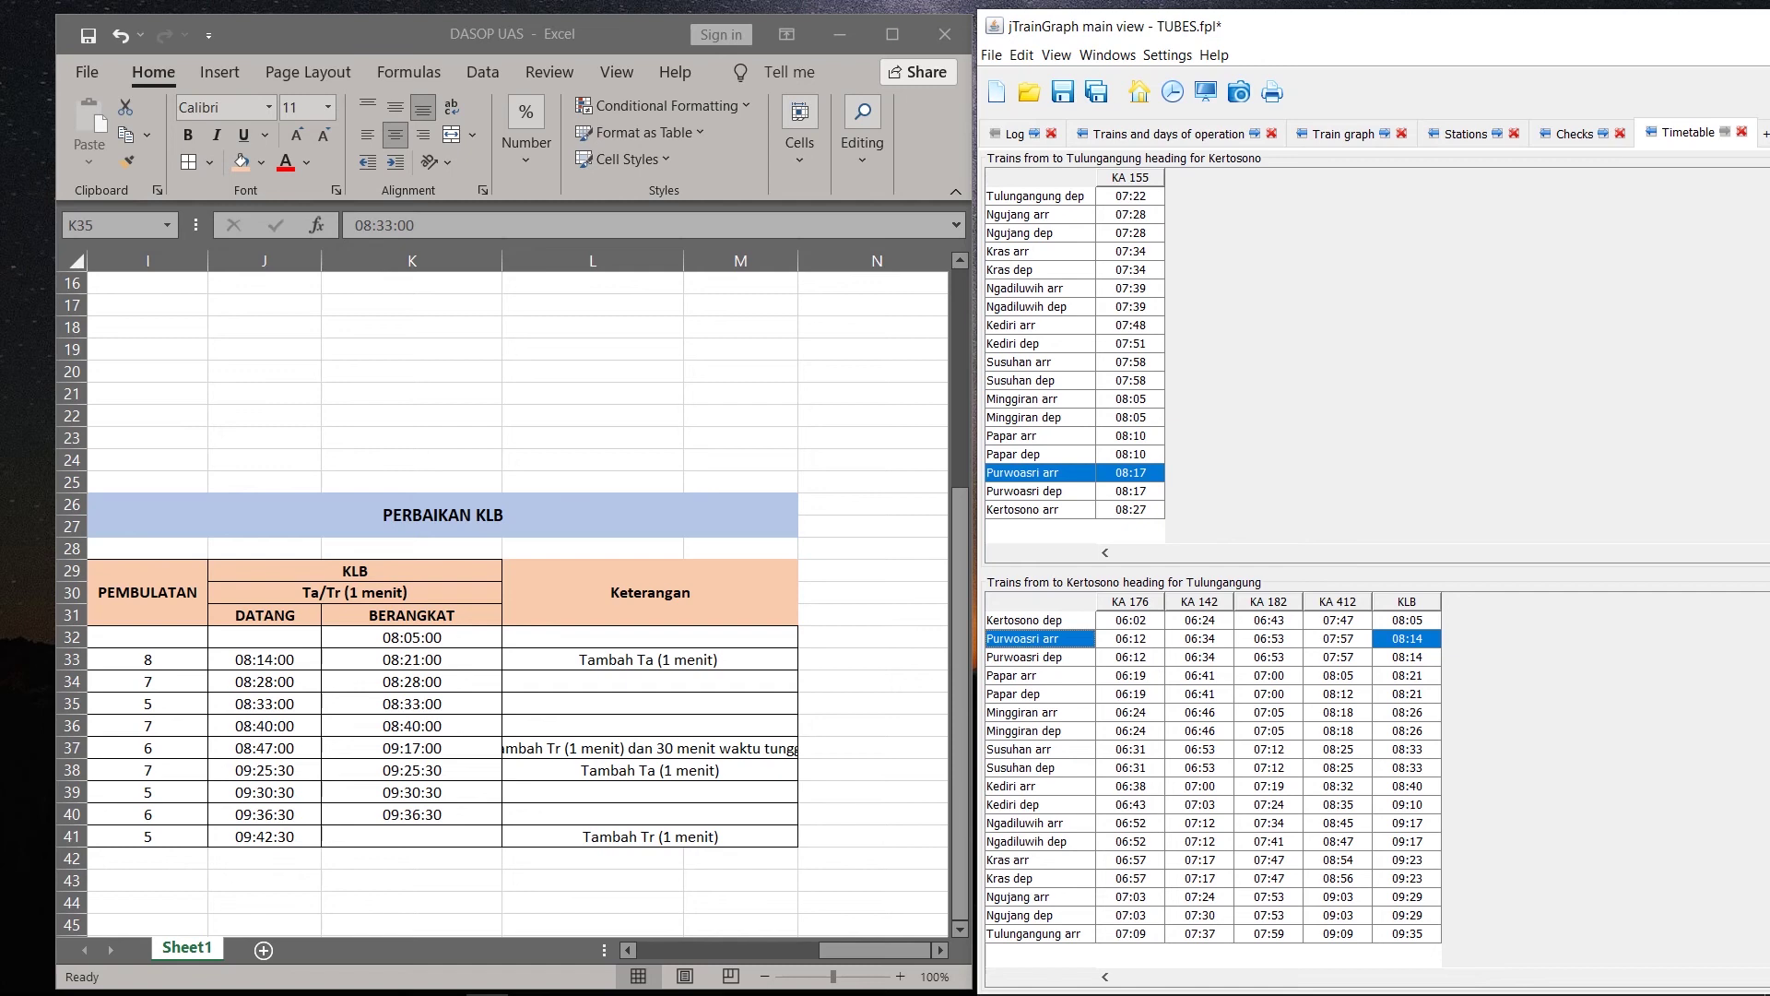
{"action": "left_click", "coordinate": [1407, 620]}
{"action": "left_click", "coordinate": [1407, 639]}
{"action": "left_click", "coordinate": [1407, 658]}
{"action": "type", "text": "08:21"}
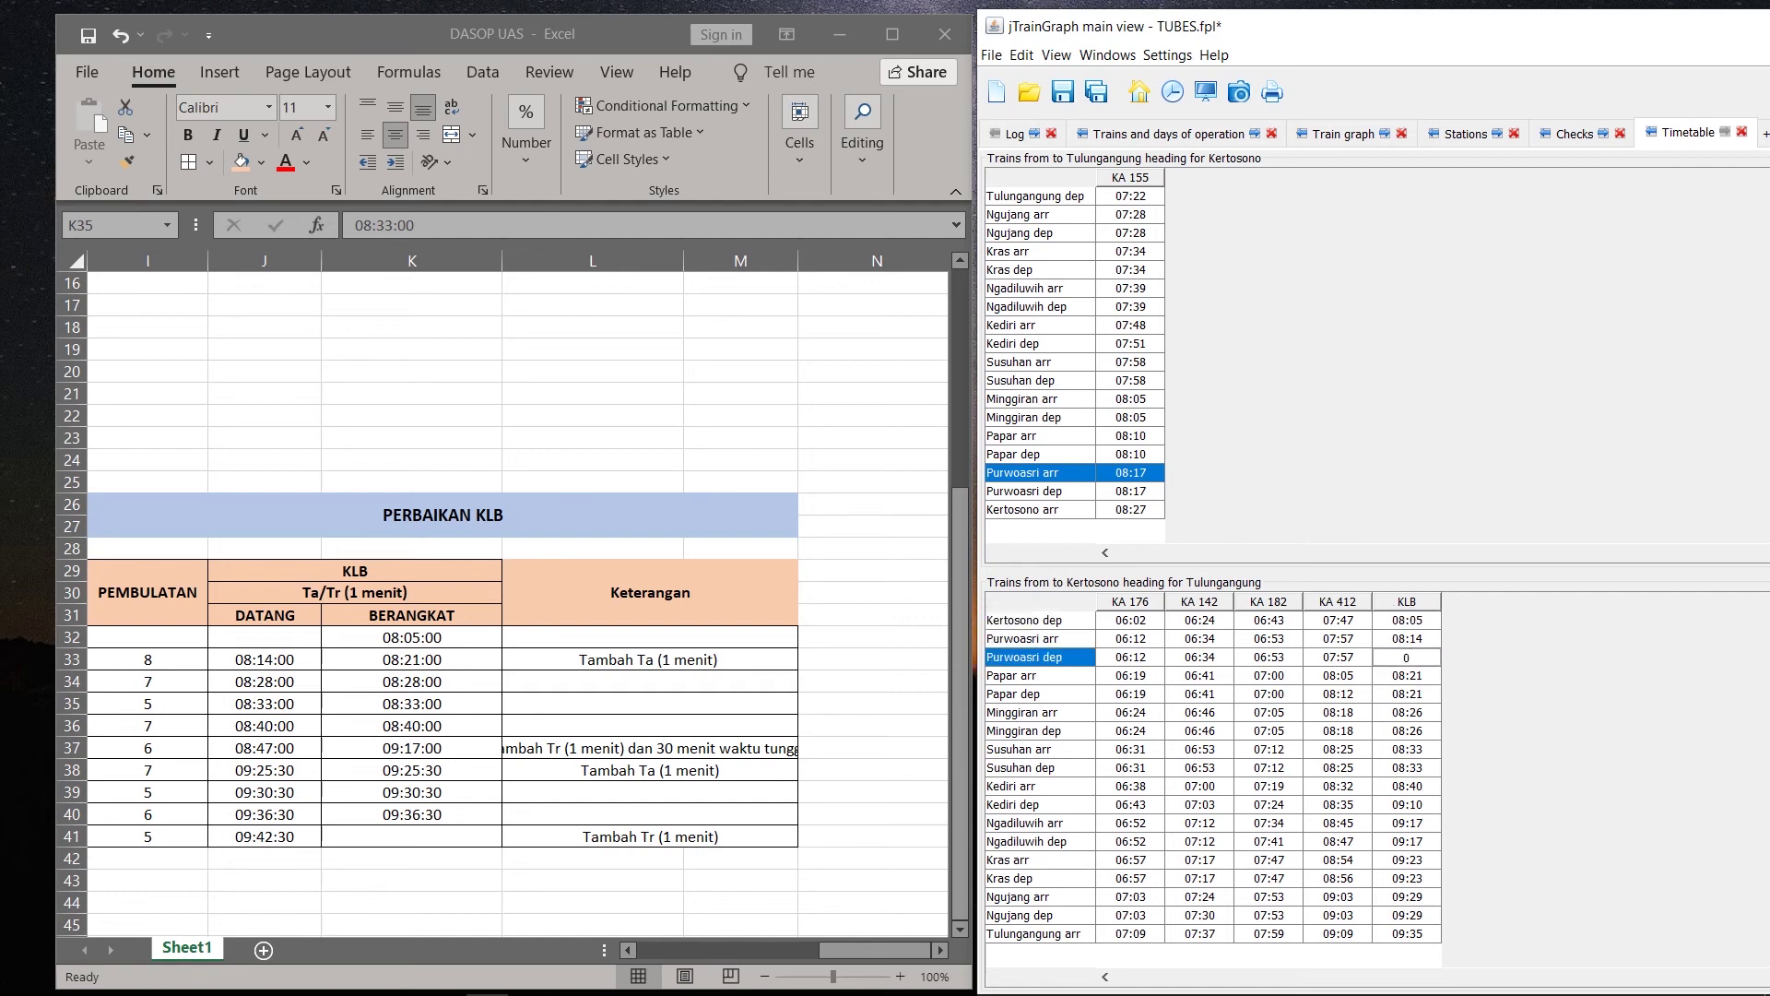
{"action": "key", "text": "Return"}
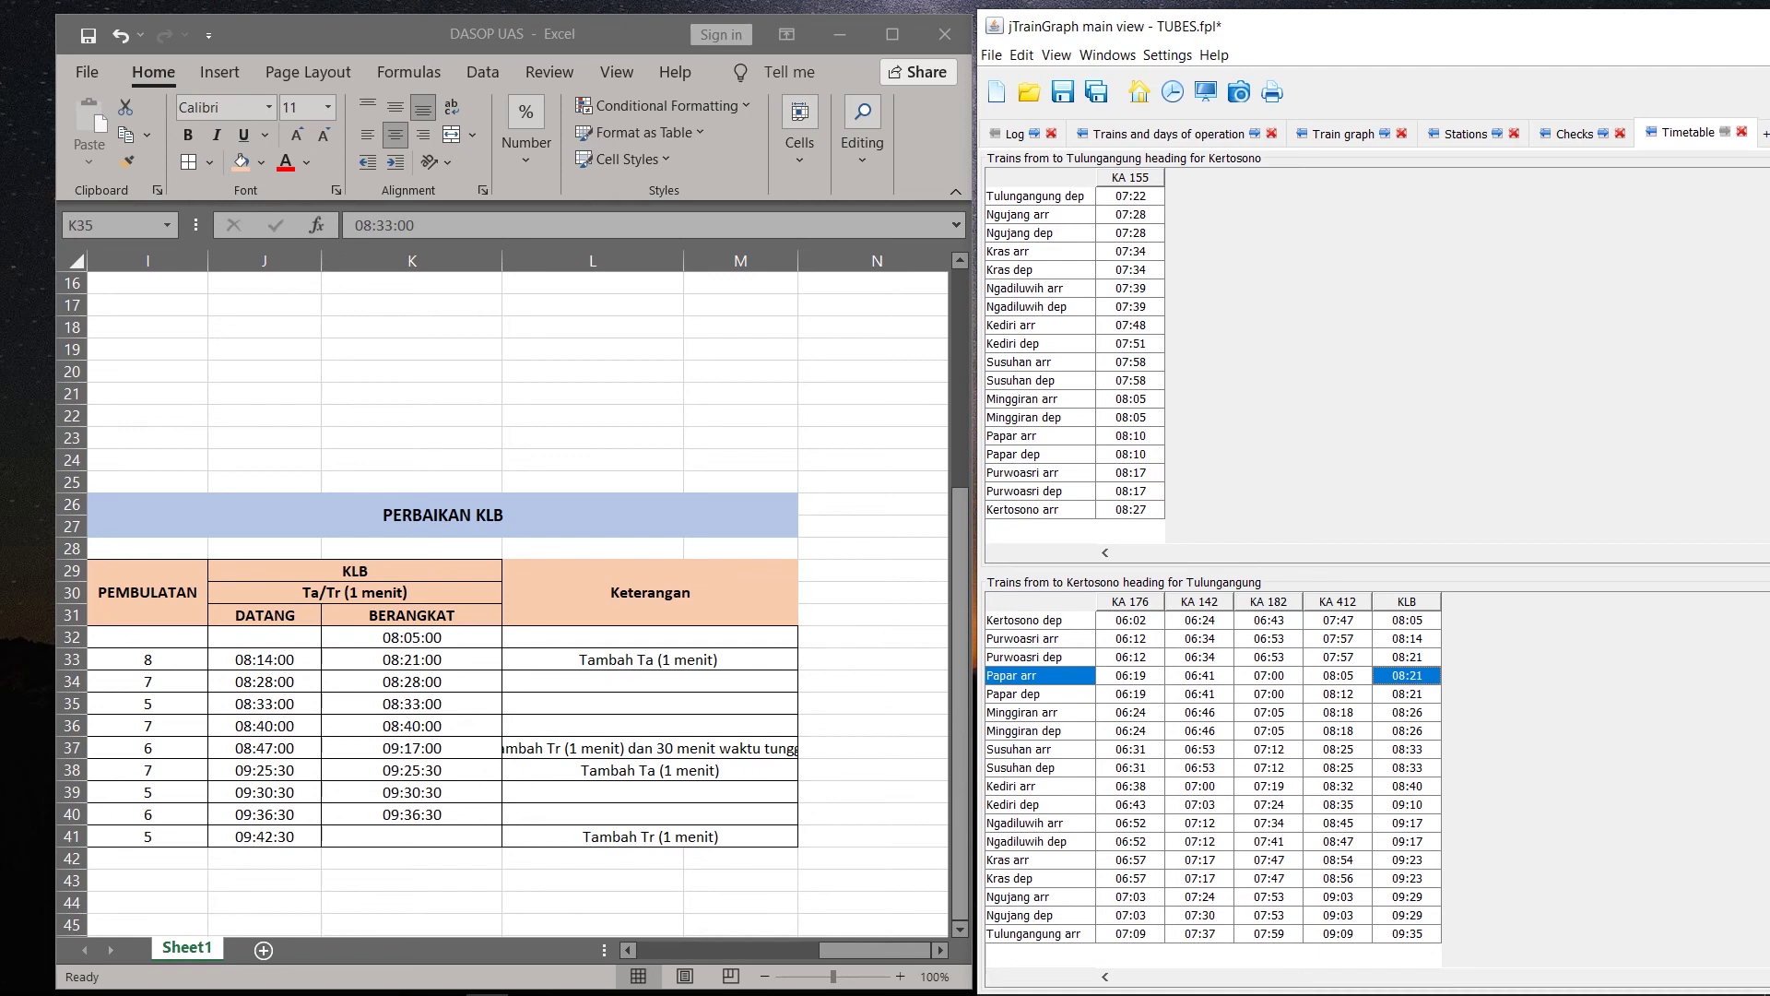
{"action": "type", "text": "2828"}
{"action": "key", "text": "Return"}
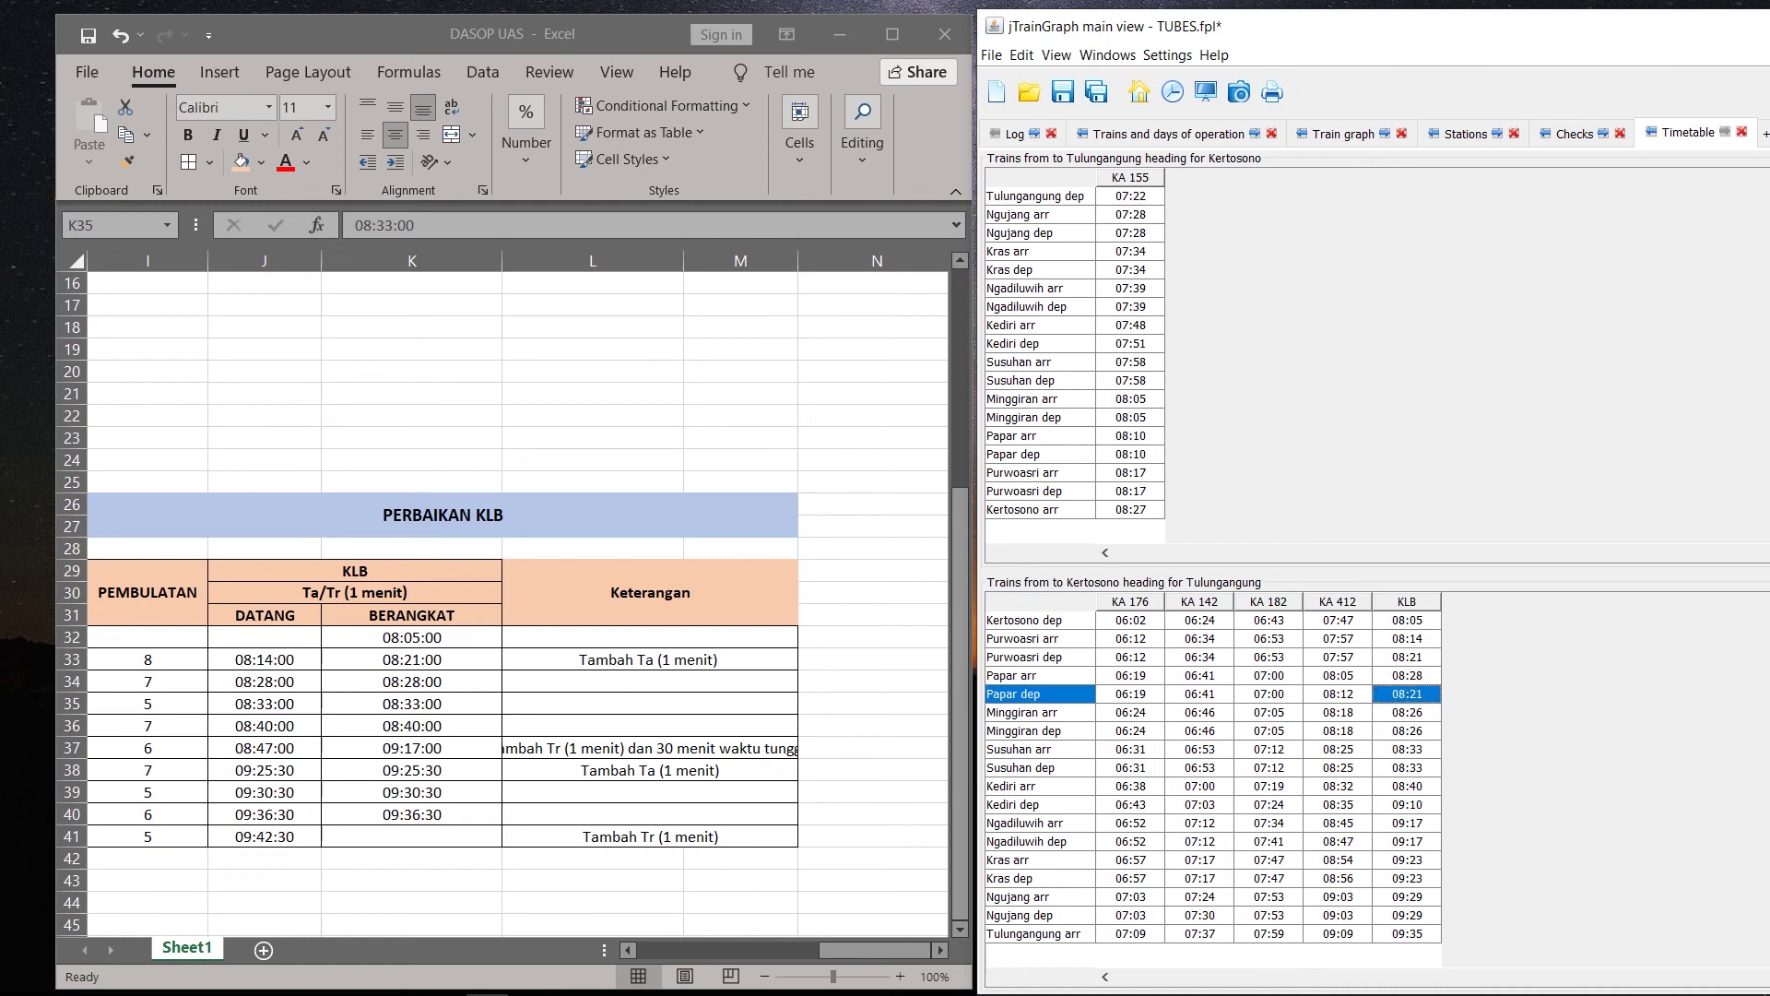
Step: Set KLB's Papar departure to 08:28 and its Minggiran arrival and departure to 08:33
{"action": "type", "text": "82"}
{"action": "type", "text": "8"}
{"action": "key", "text": "Down"}
{"action": "key", "text": "Down"}
{"action": "key", "text": "Down"}
{"action": "key", "text": "Down"}
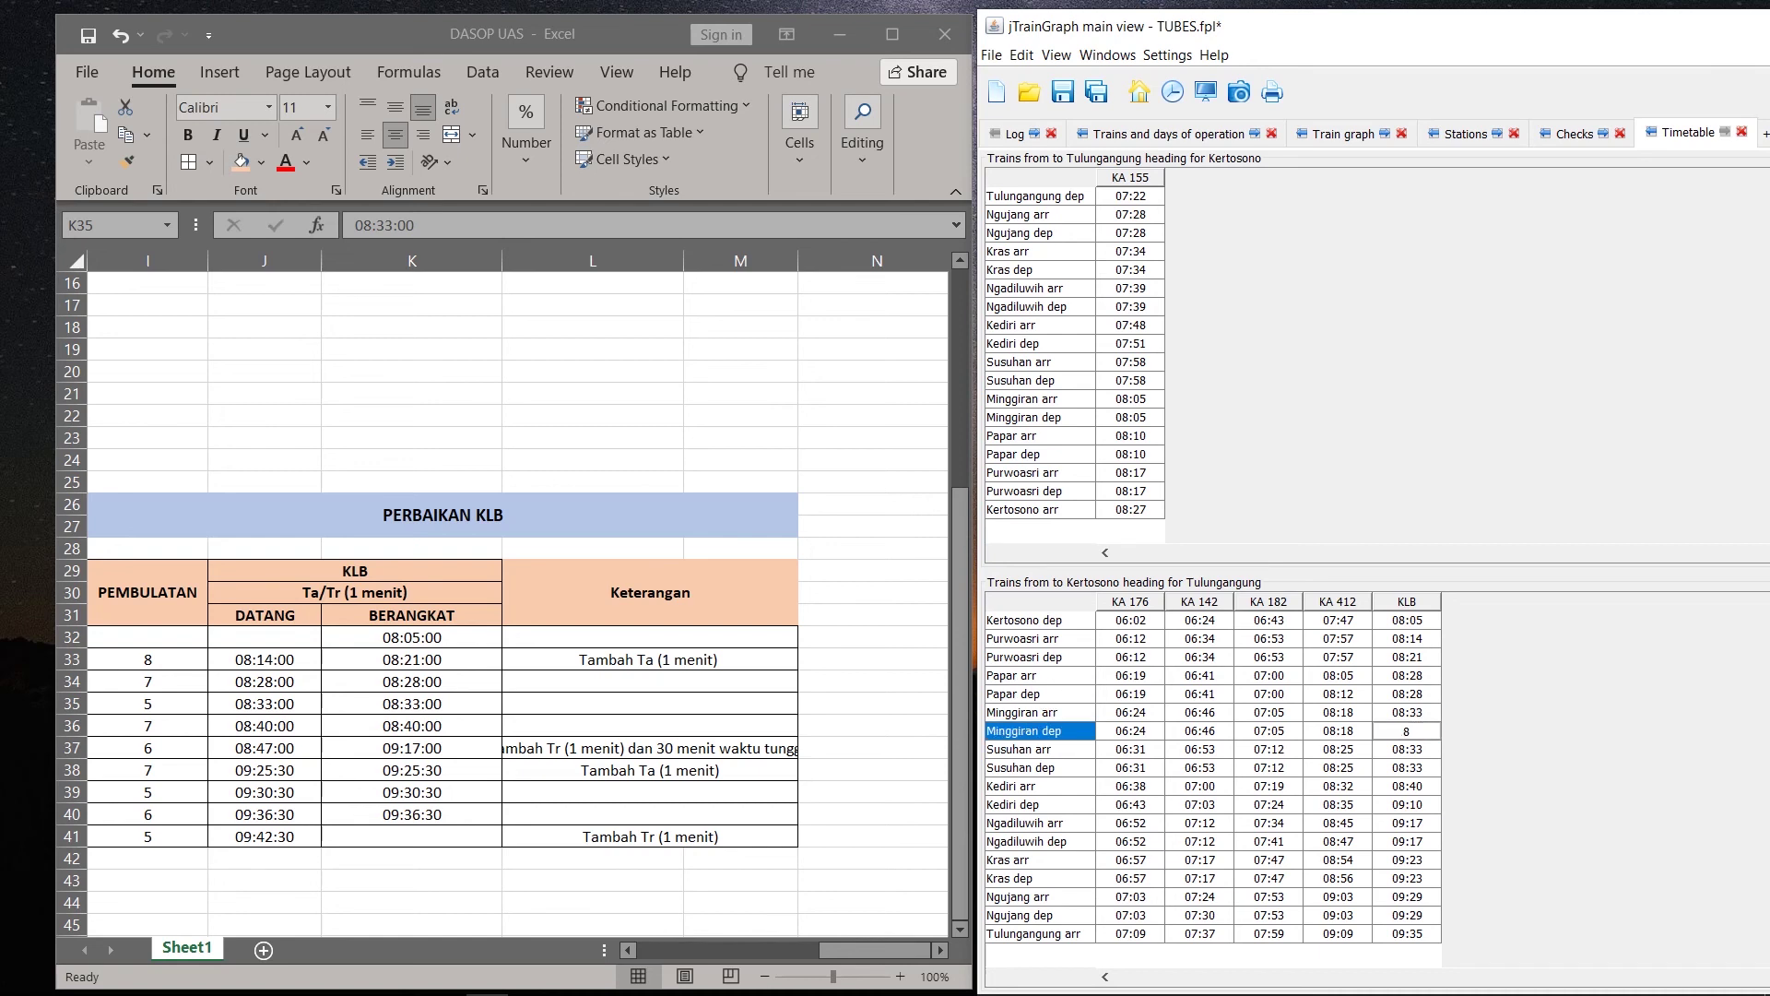
Step: Set KLB's Susuhan times to 08:40, Kediri arrival to 08:47 and departure to 09:17, and both Ngadiluwih times to 09:25
{"action": "type", "text": "847"}
{"action": "key", "text": "Down"}
{"action": "key", "text": "Down"}
{"action": "type", "text": "925"}
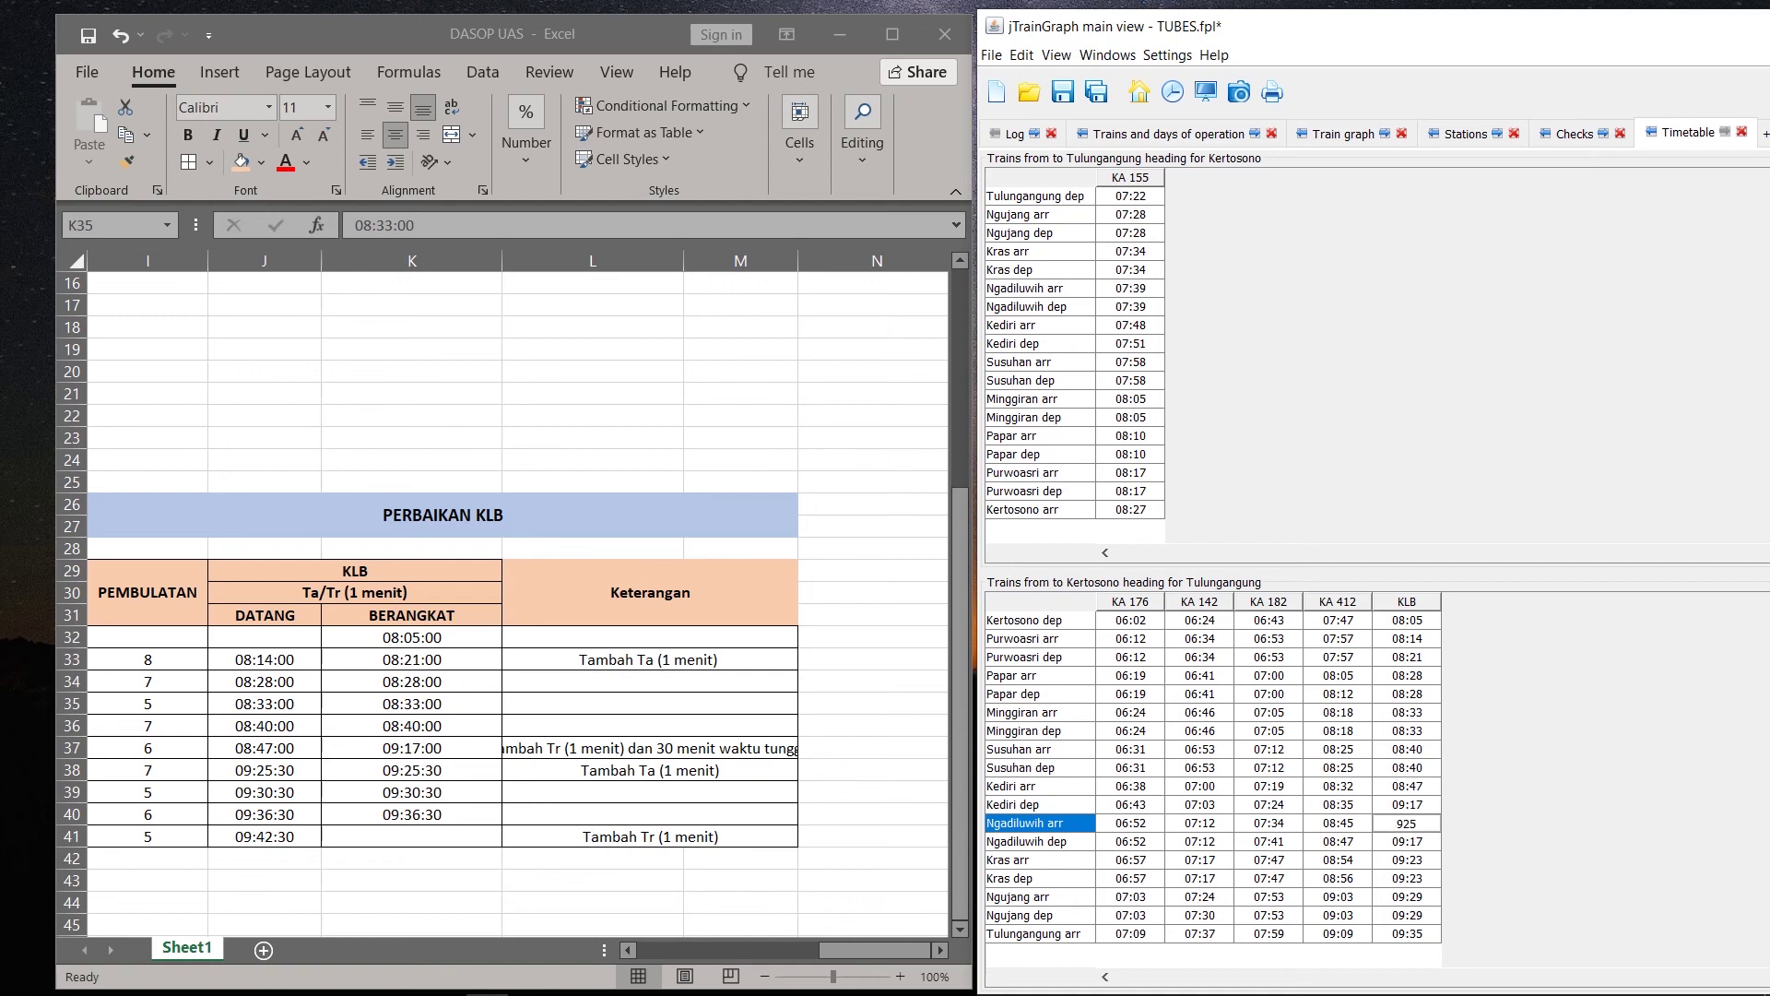
{"action": "key", "text": "Down"}
{"action": "type", "text": "925"}
Step: Set KLB's arrival and departure to 09:30 at Kras and 09:36 at Ngujang, and its Tulungangung arrival to 09:42
{"action": "key", "text": "Down"}
{"action": "type", "text": "930"}
{"action": "key", "text": "Down"}
{"action": "type", "text": "930"}
{"action": "key", "text": "Down"}
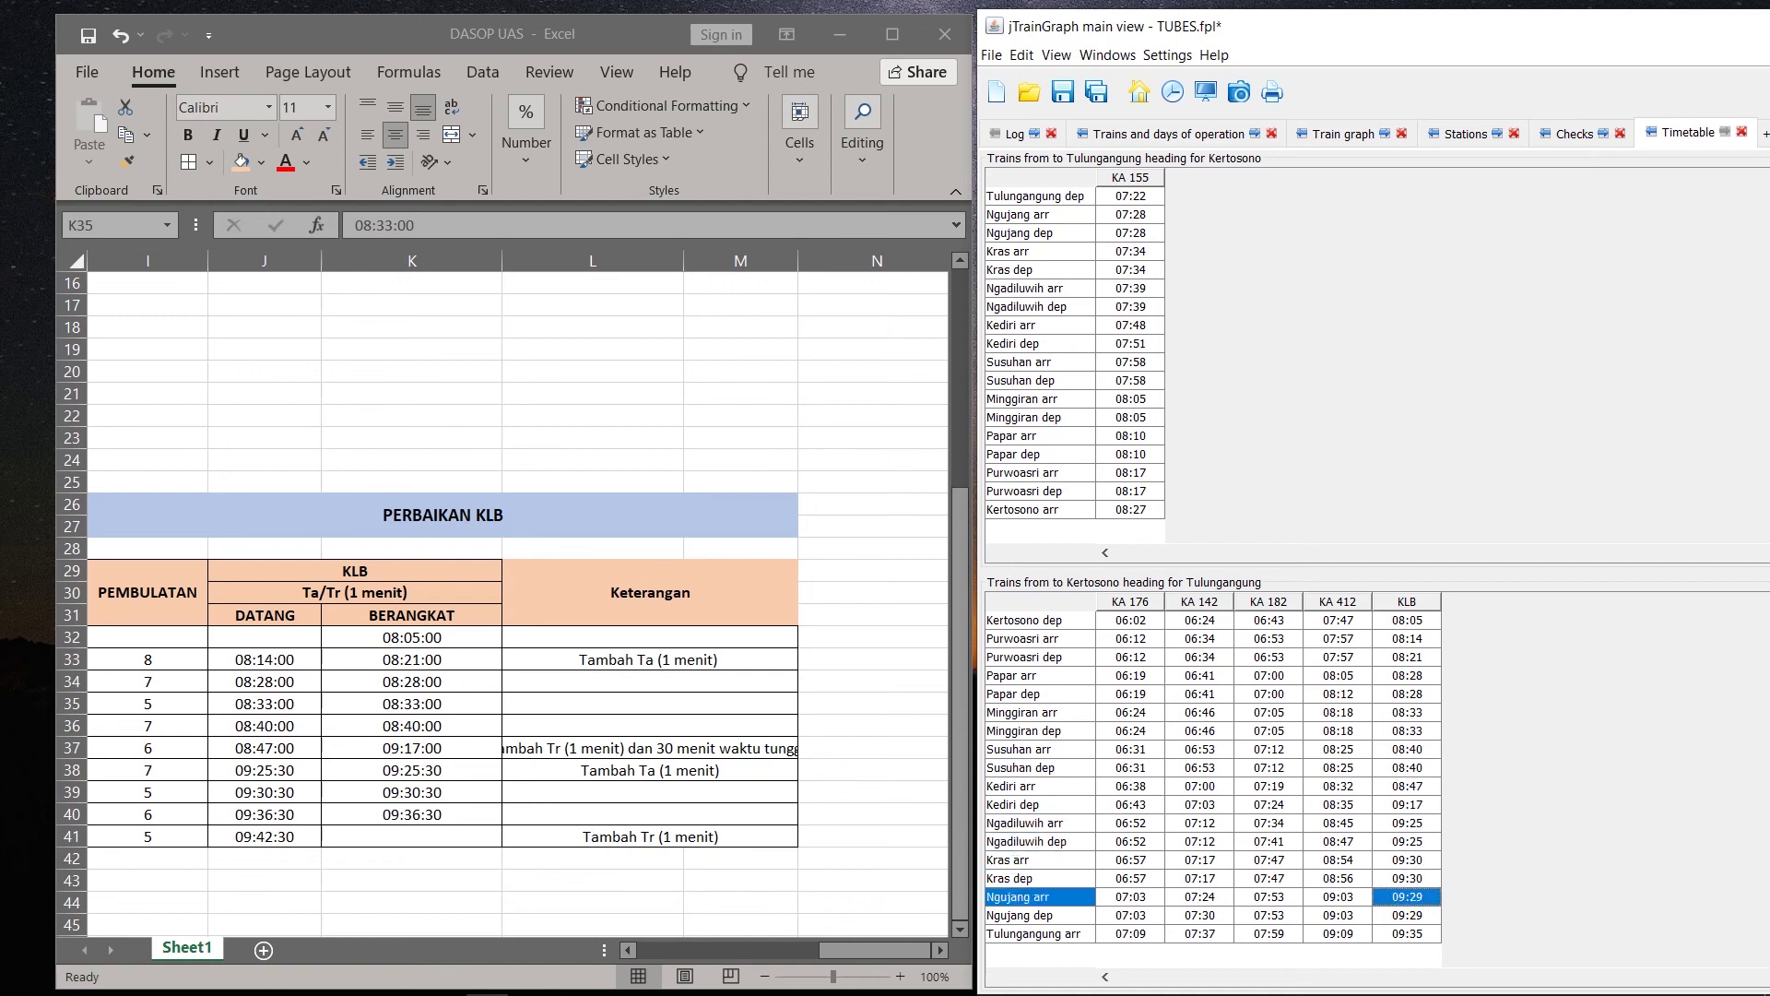
{"action": "type", "text": "936"}
{"action": "key", "text": "Down"}
{"action": "type", "text": "936"}
{"action": "key", "text": "Down"}
{"action": "type", "text": "942"}
{"action": "key", "text": "Down"}
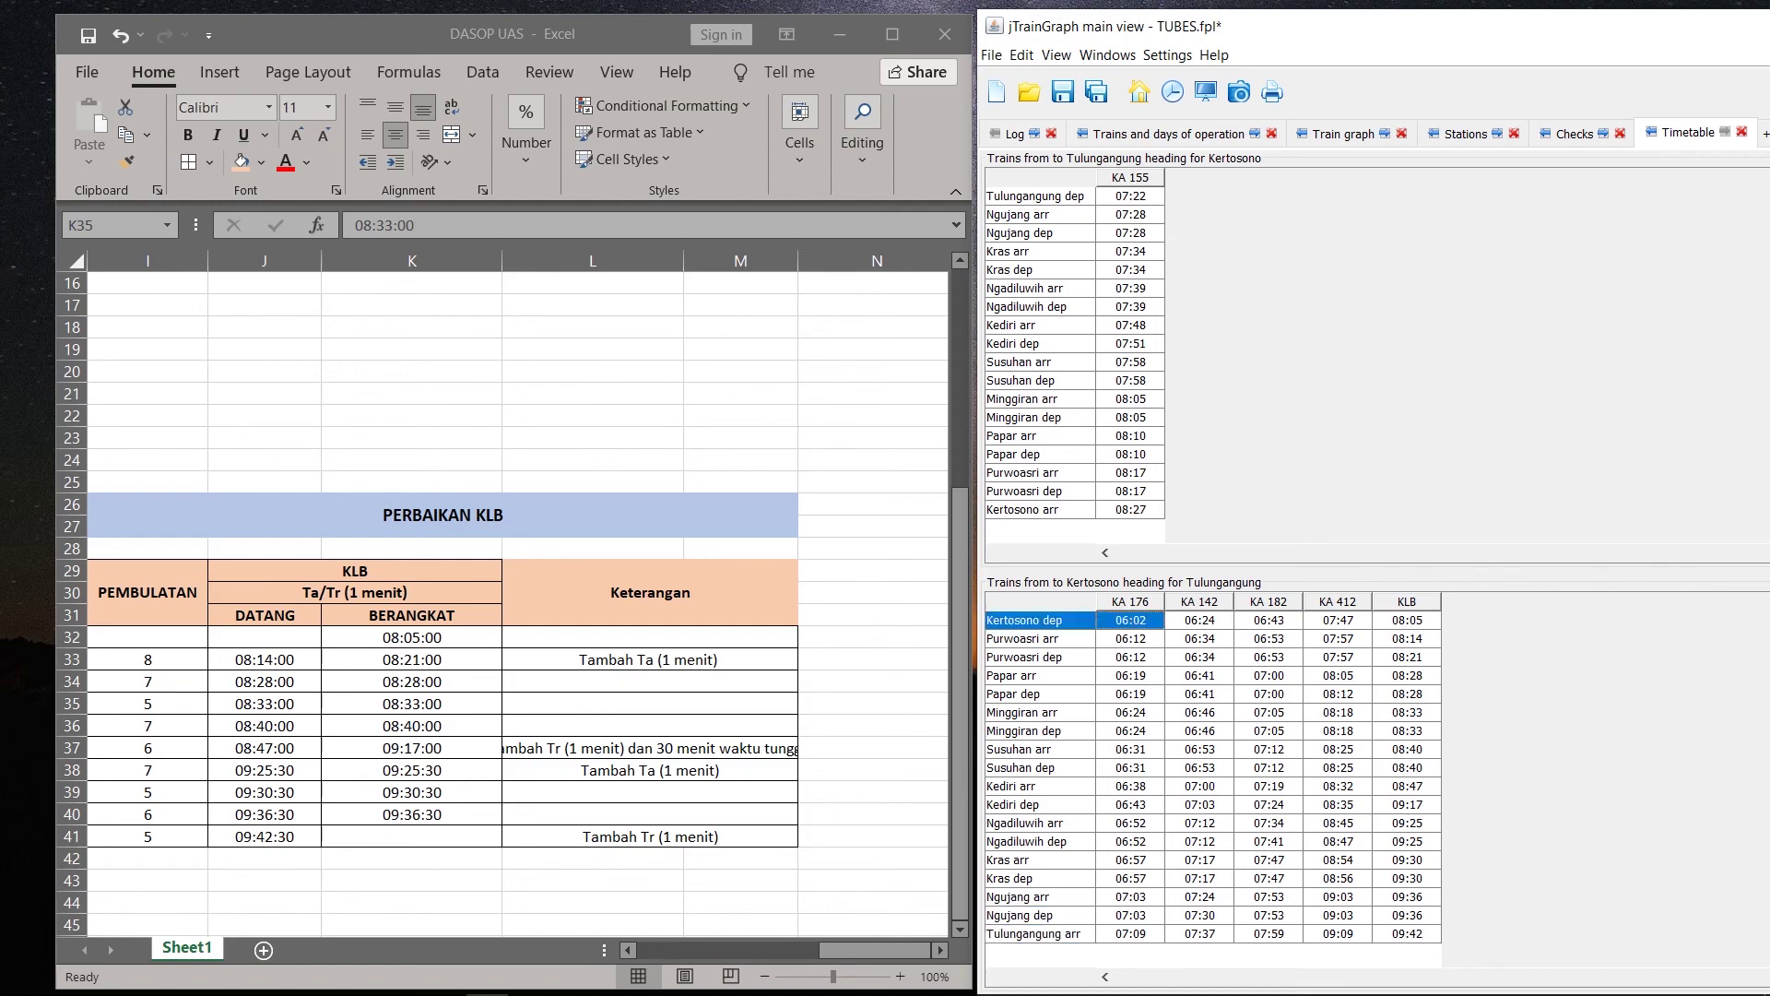
Step: Resolve the occupied-track error between KA 155 and KLB by assigning KLB's Purwoasri arrival to Jalur 2, and recheck the timetable
{"action": "key", "text": "super+Up"}
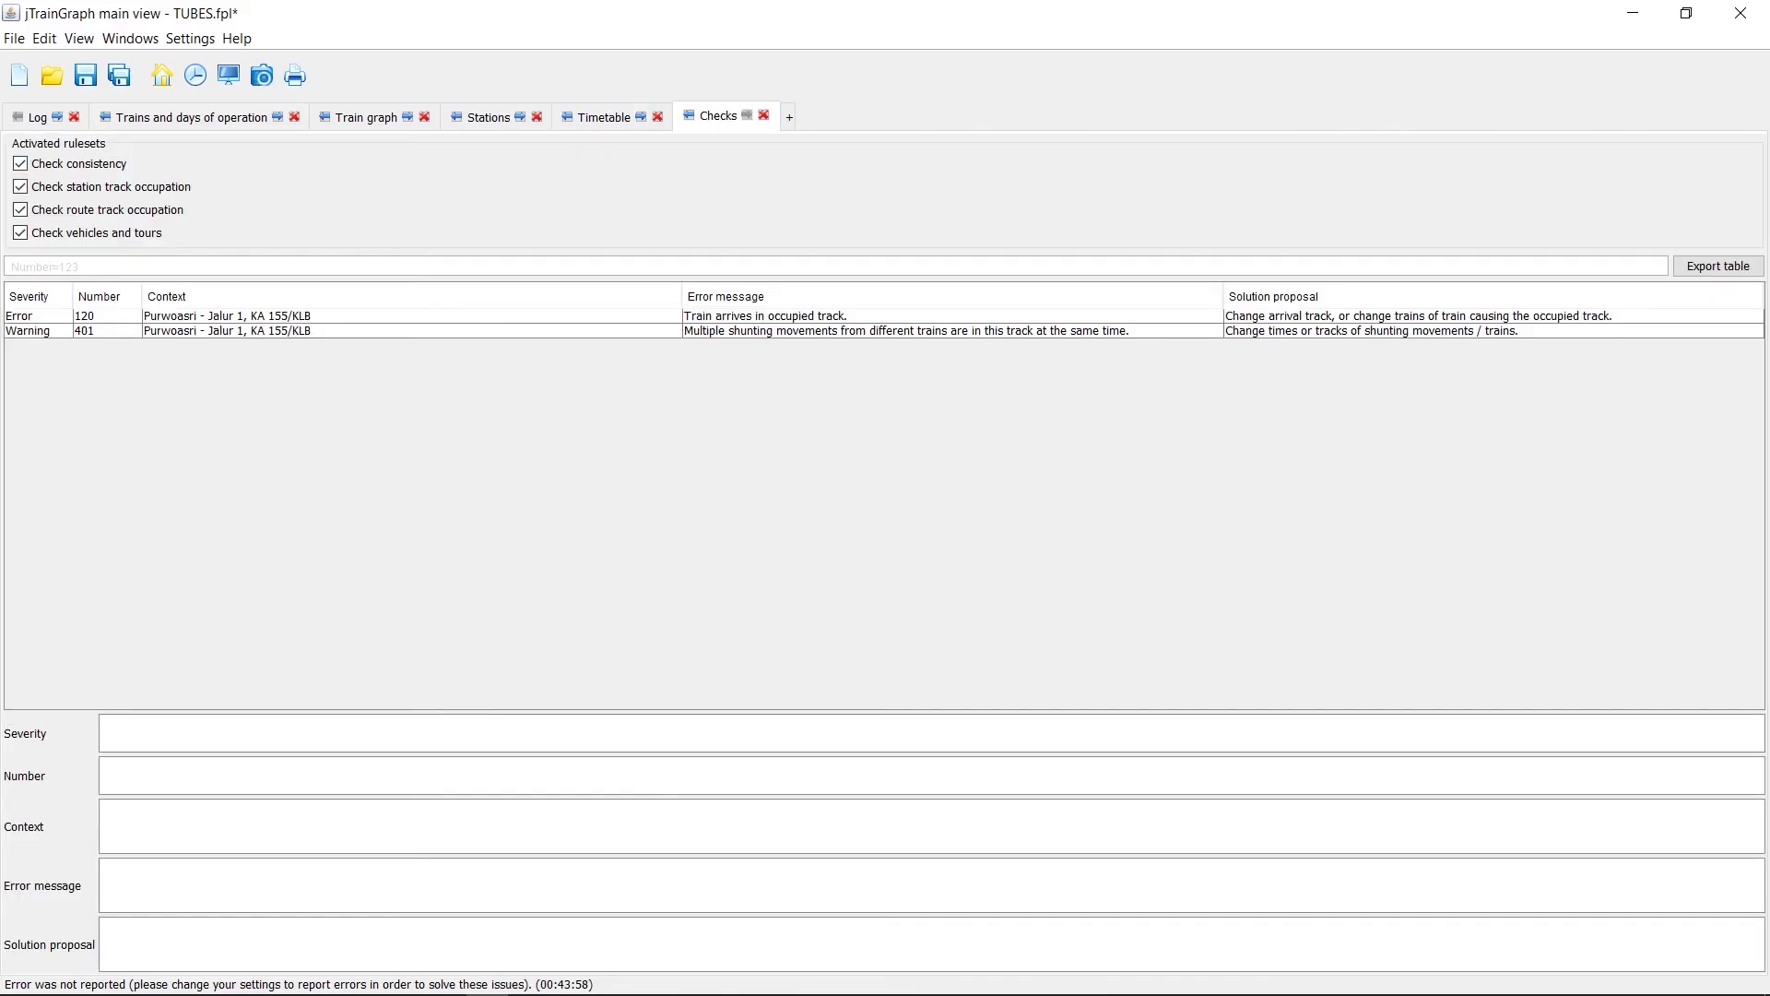
{"action": "left_click", "coordinate": [410, 316]}
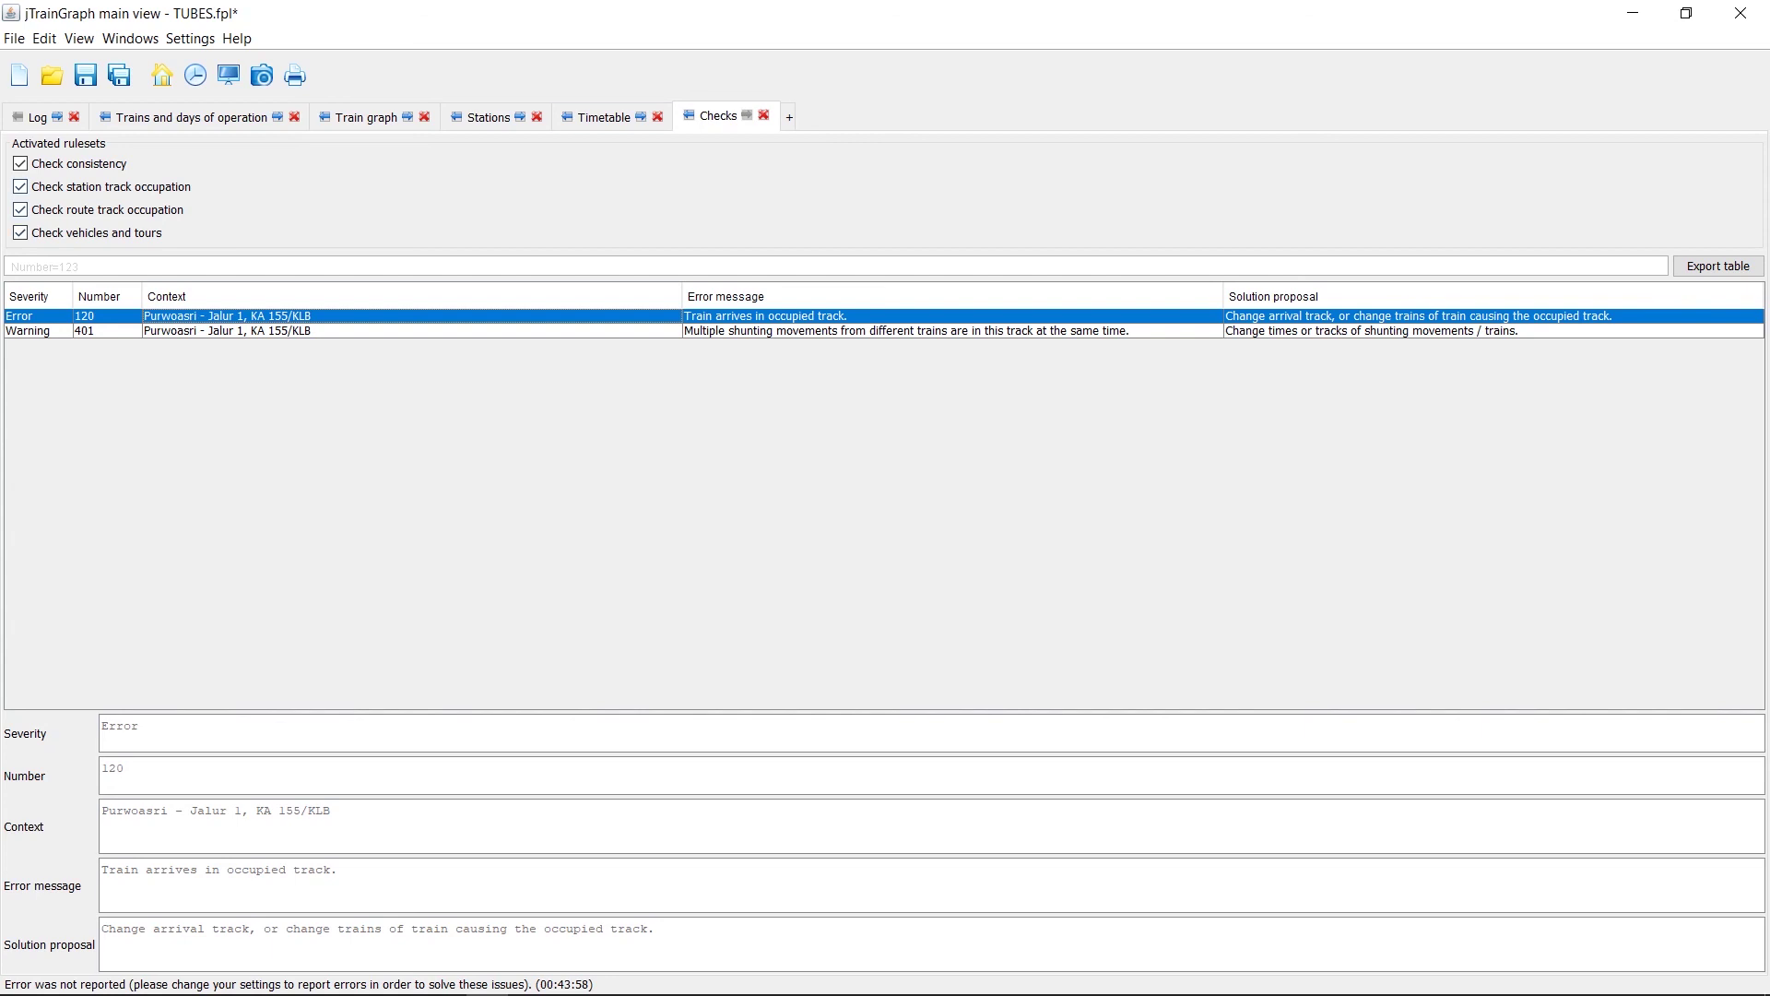
{"action": "left_click", "coordinate": [604, 116]}
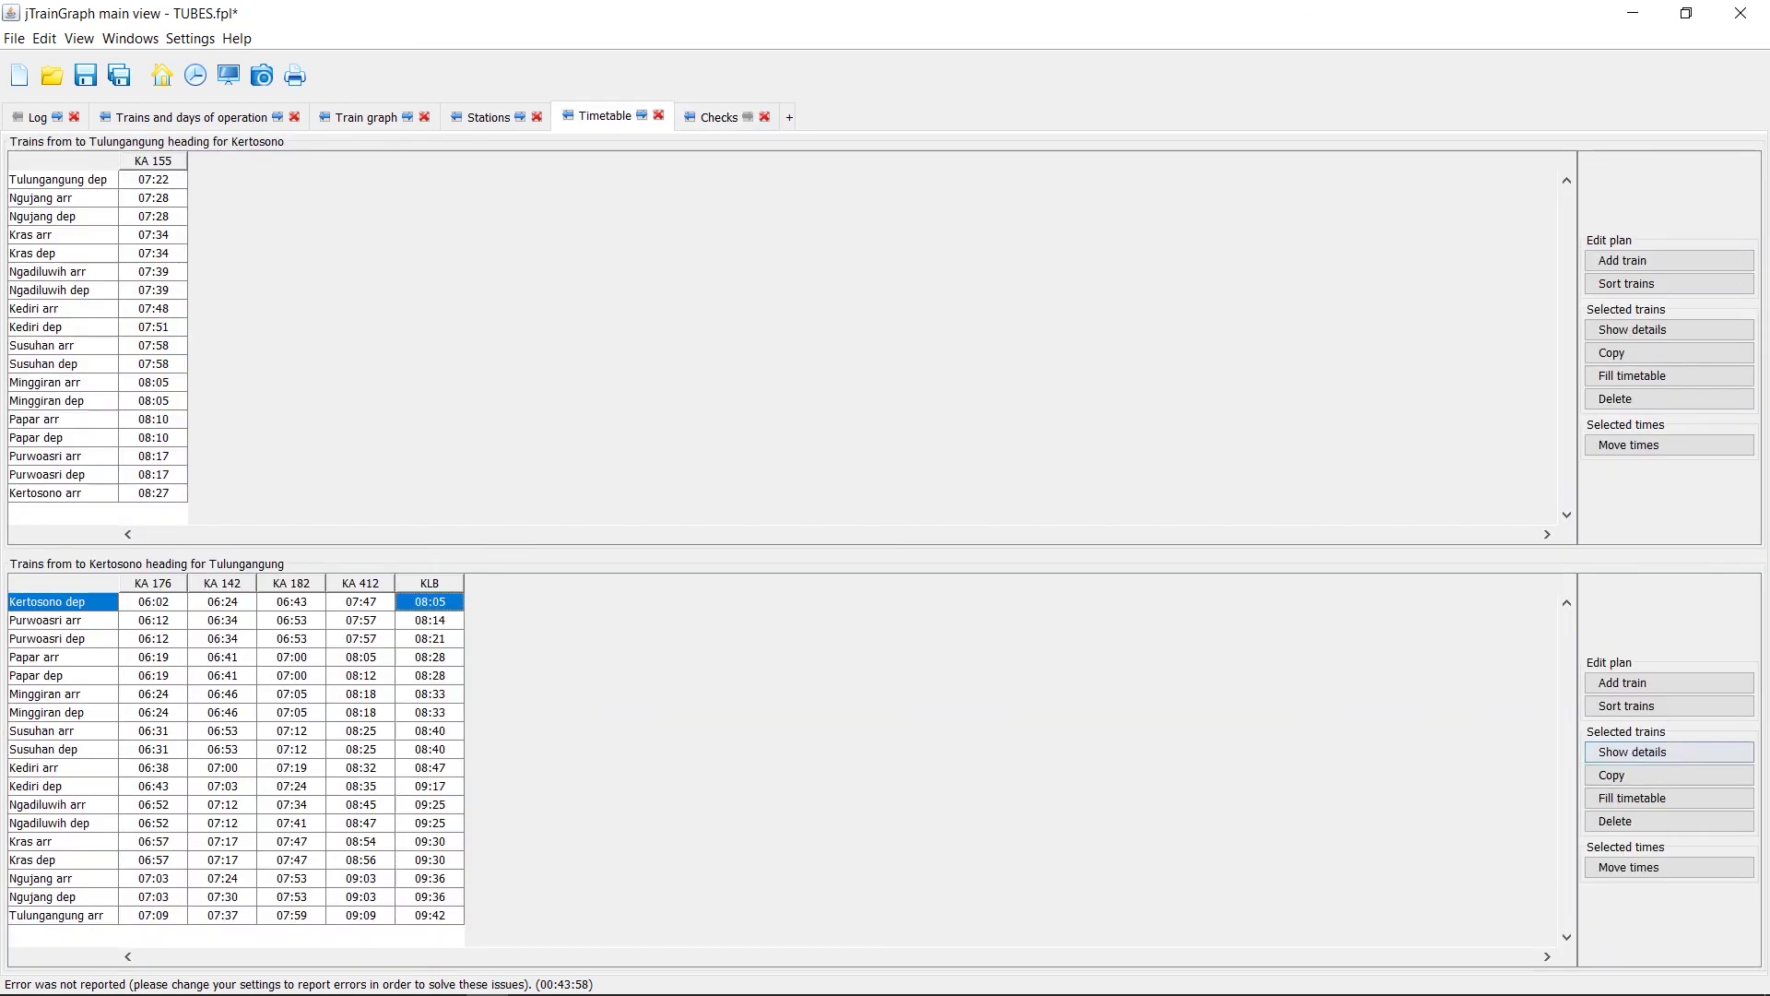
{"action": "left_click", "coordinate": [1631, 752]}
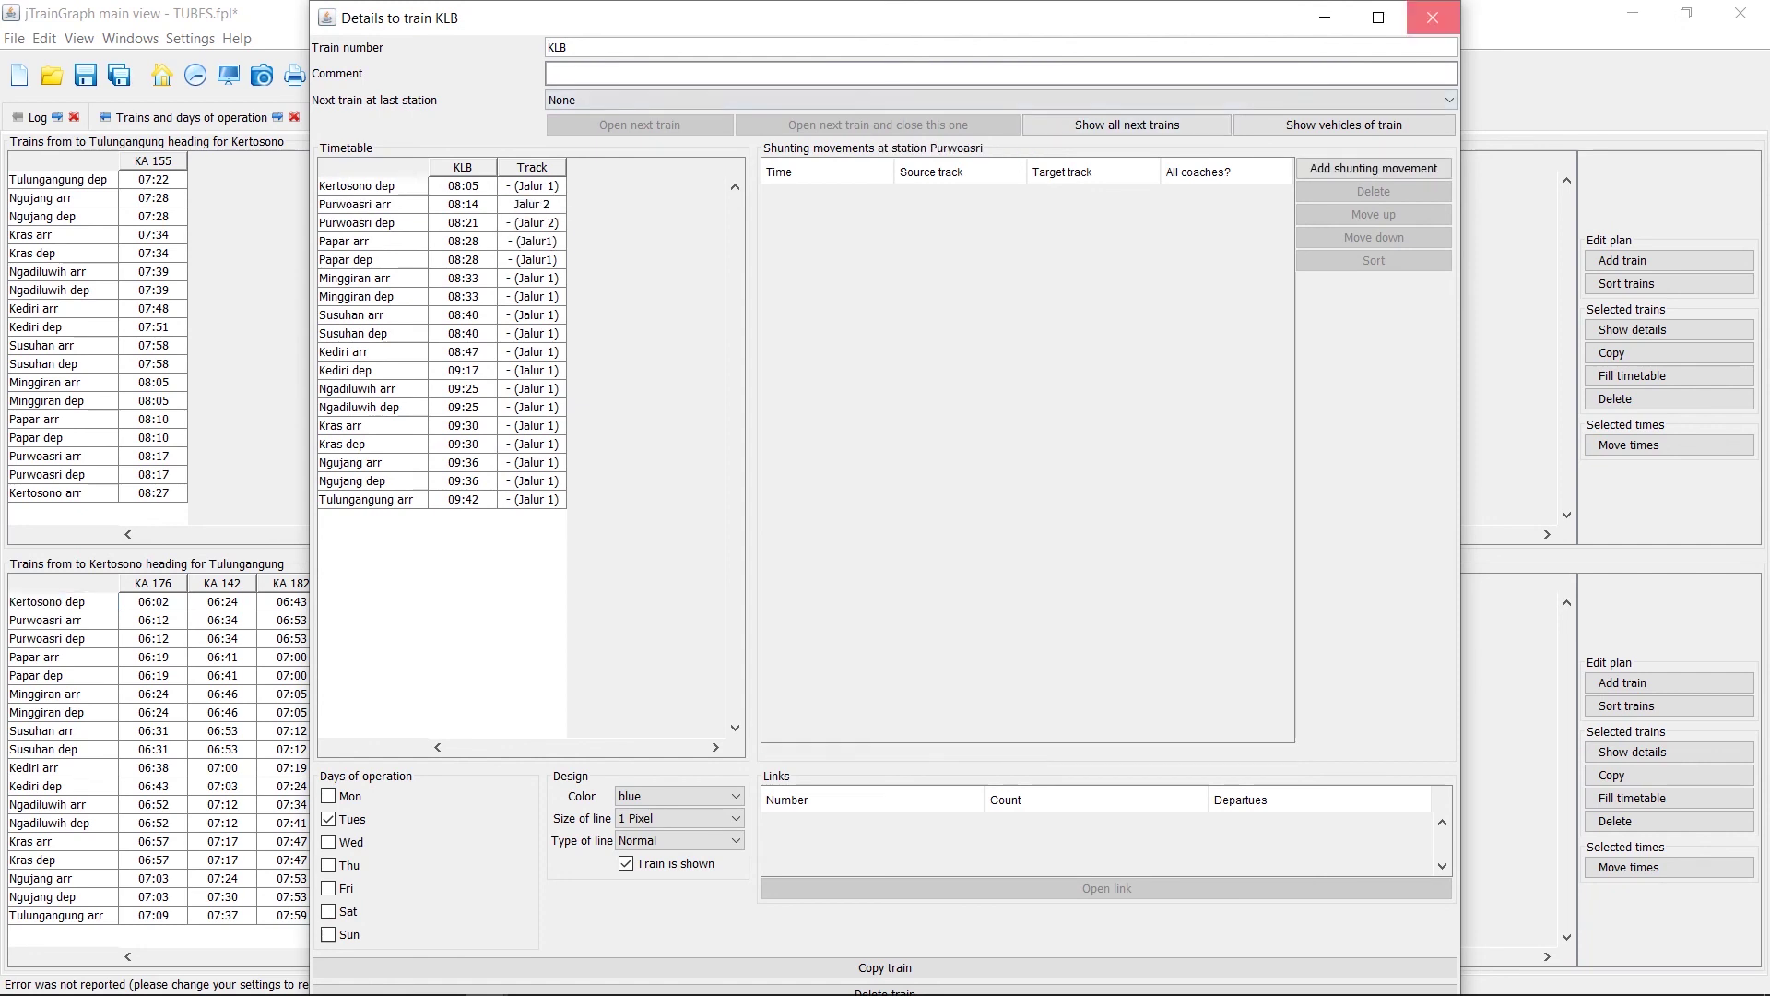
{"action": "left_click", "coordinate": [1433, 17]}
{"action": "left_click", "coordinate": [719, 117]}
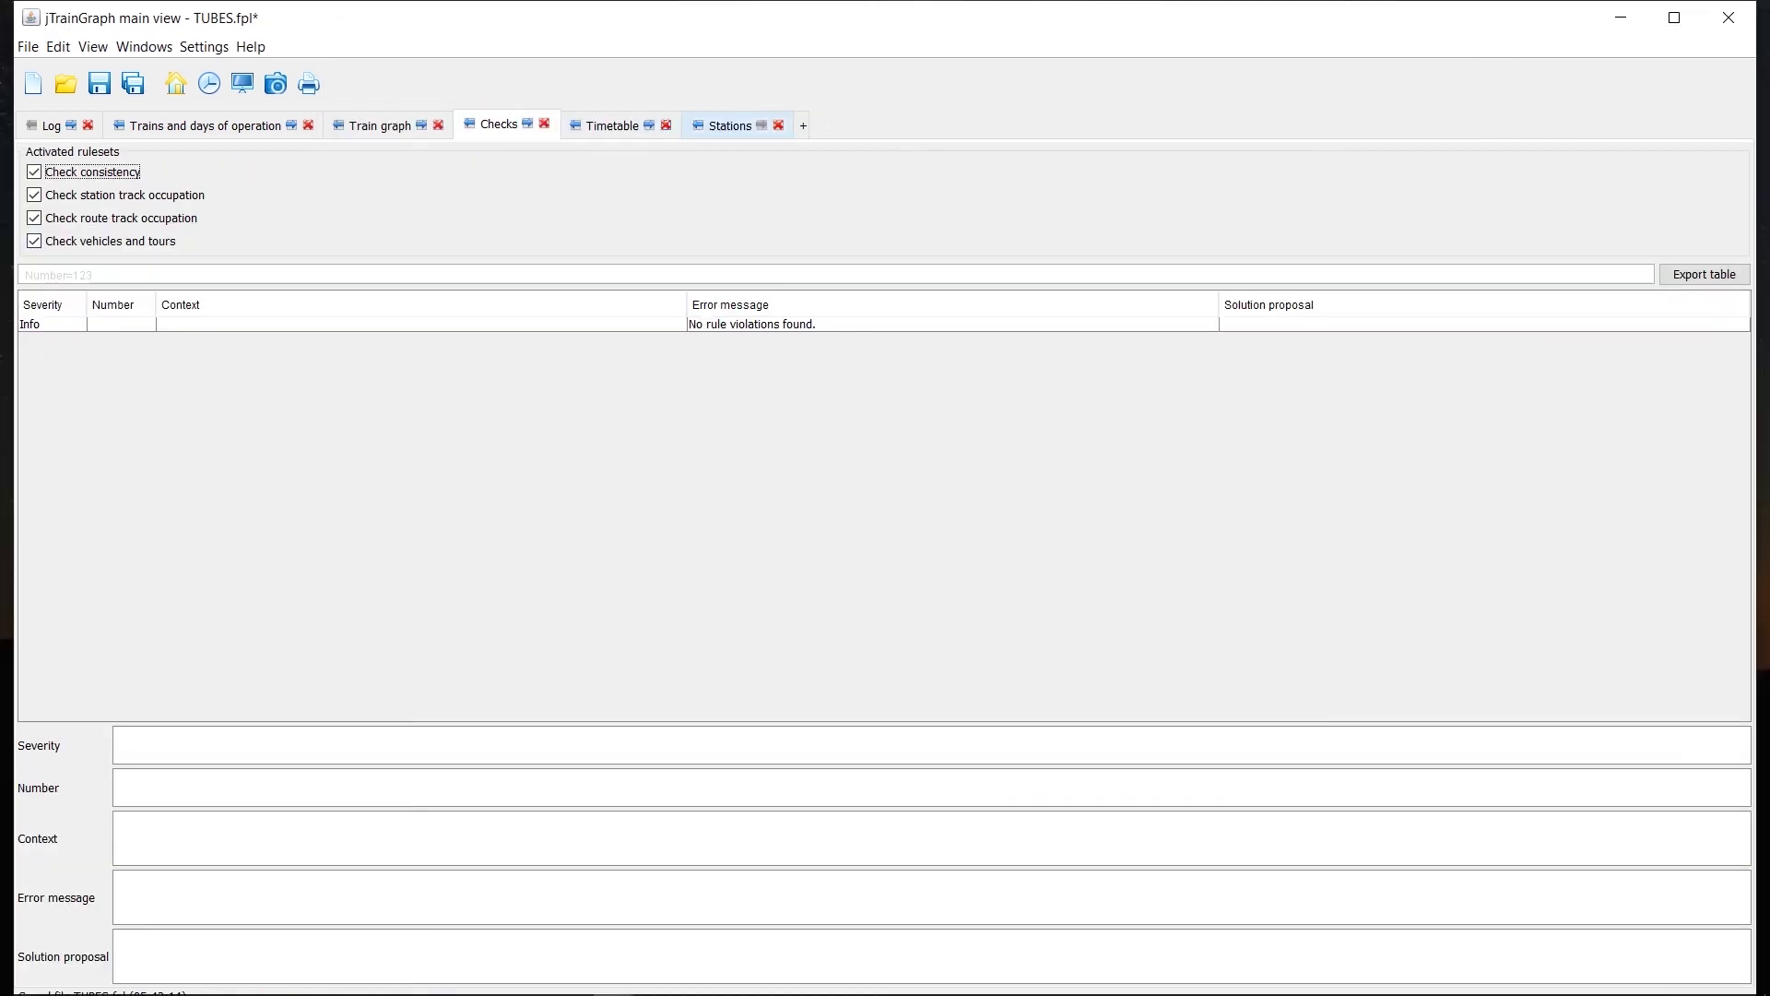
Step: Print the train graph to PDF at high resolution on A4 portrait, saving it as KLB 4
{"action": "left_click", "coordinate": [378, 124]}
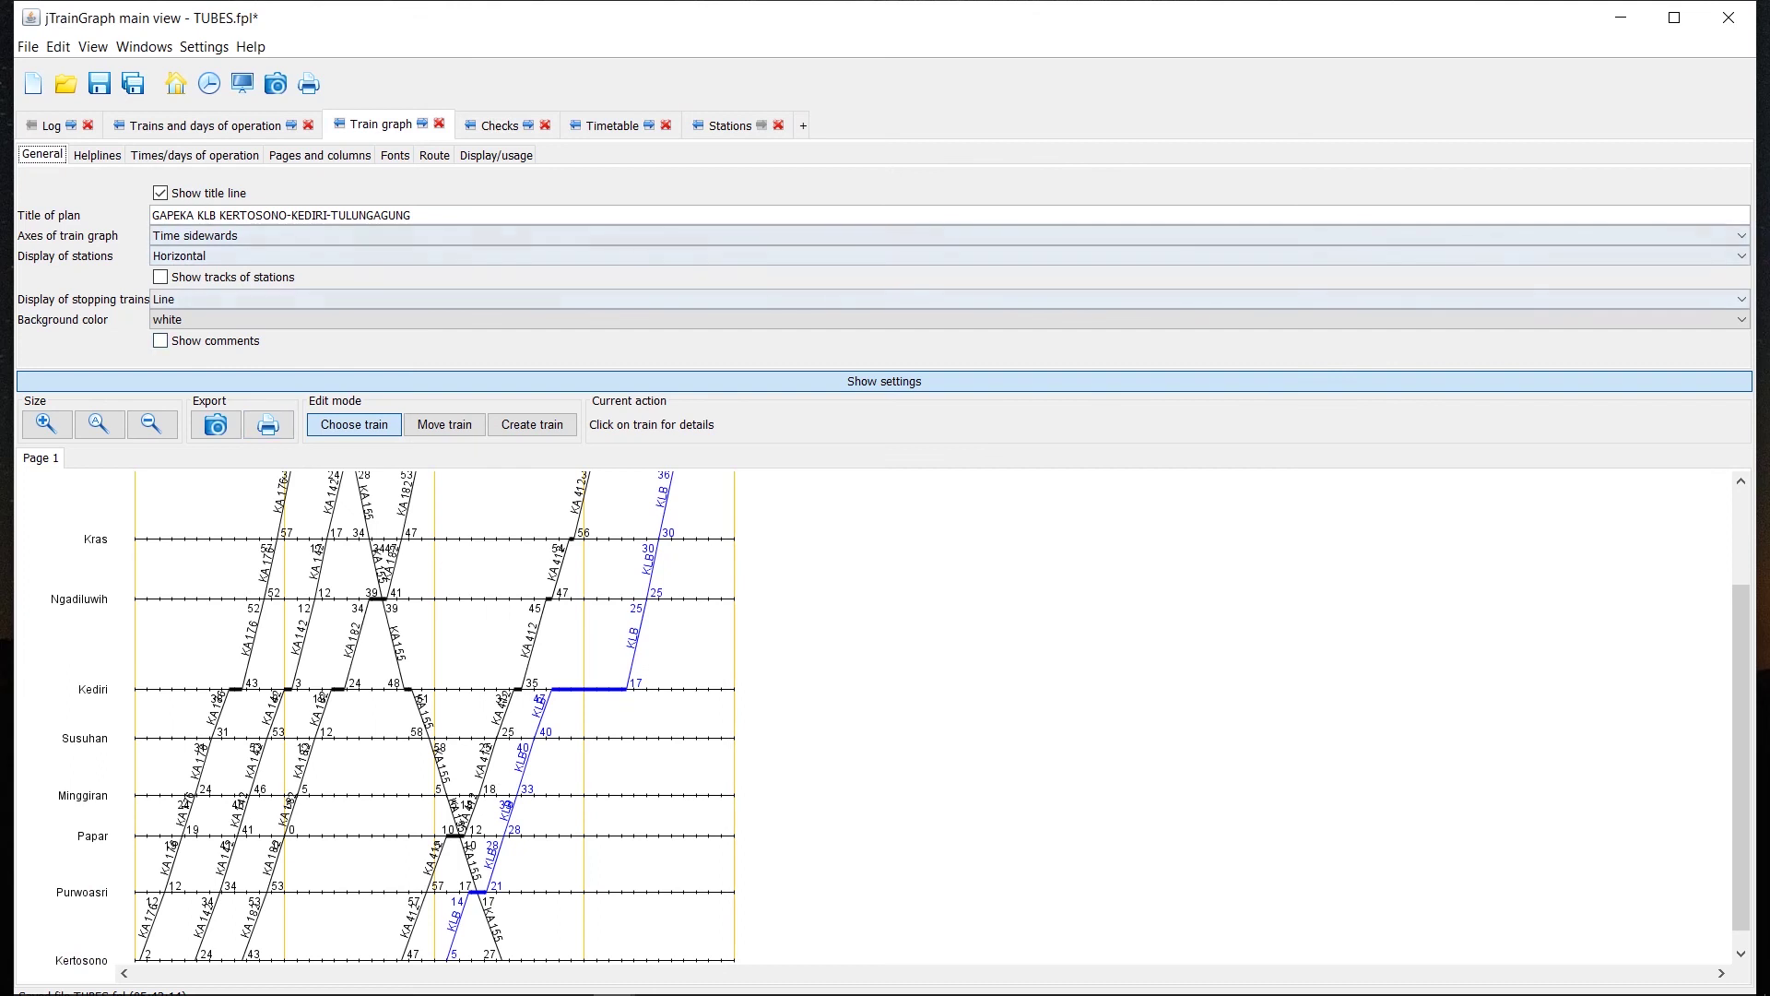
{"action": "scroll", "coordinate": [885, 720], "scroll_direction": "up", "scroll_amount": 5}
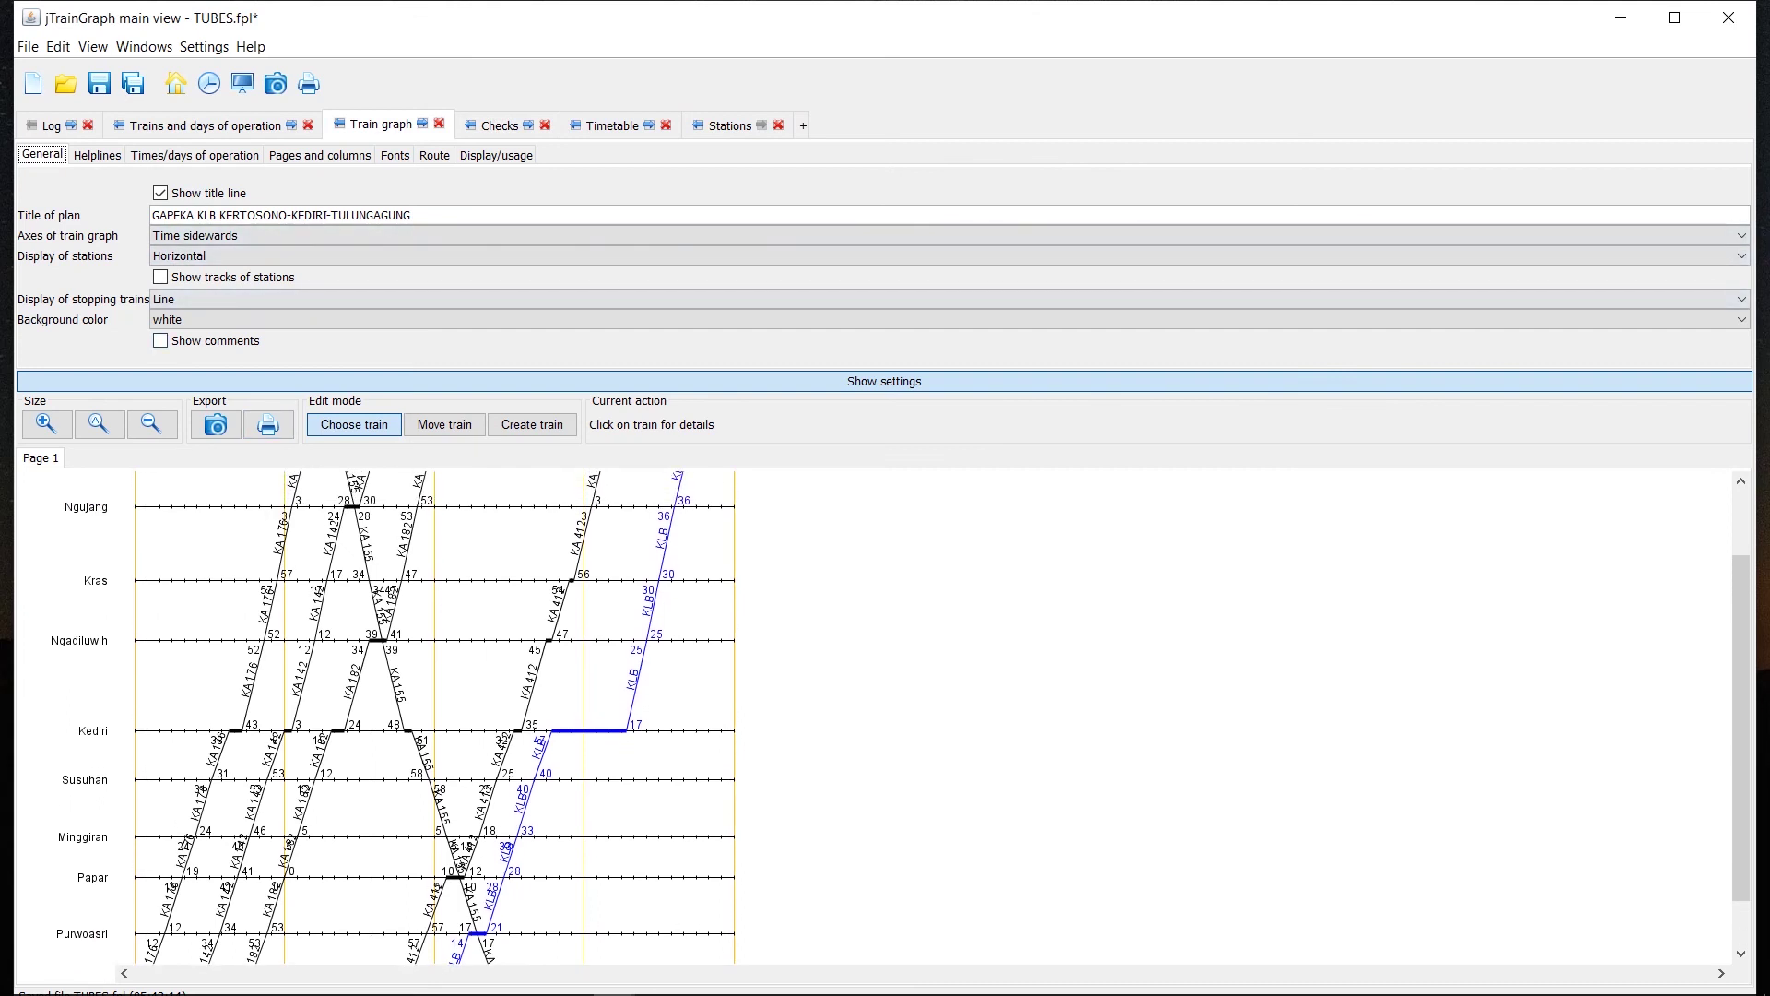
{"action": "scroll", "coordinate": [885, 719], "scroll_direction": "up", "scroll_amount": 1}
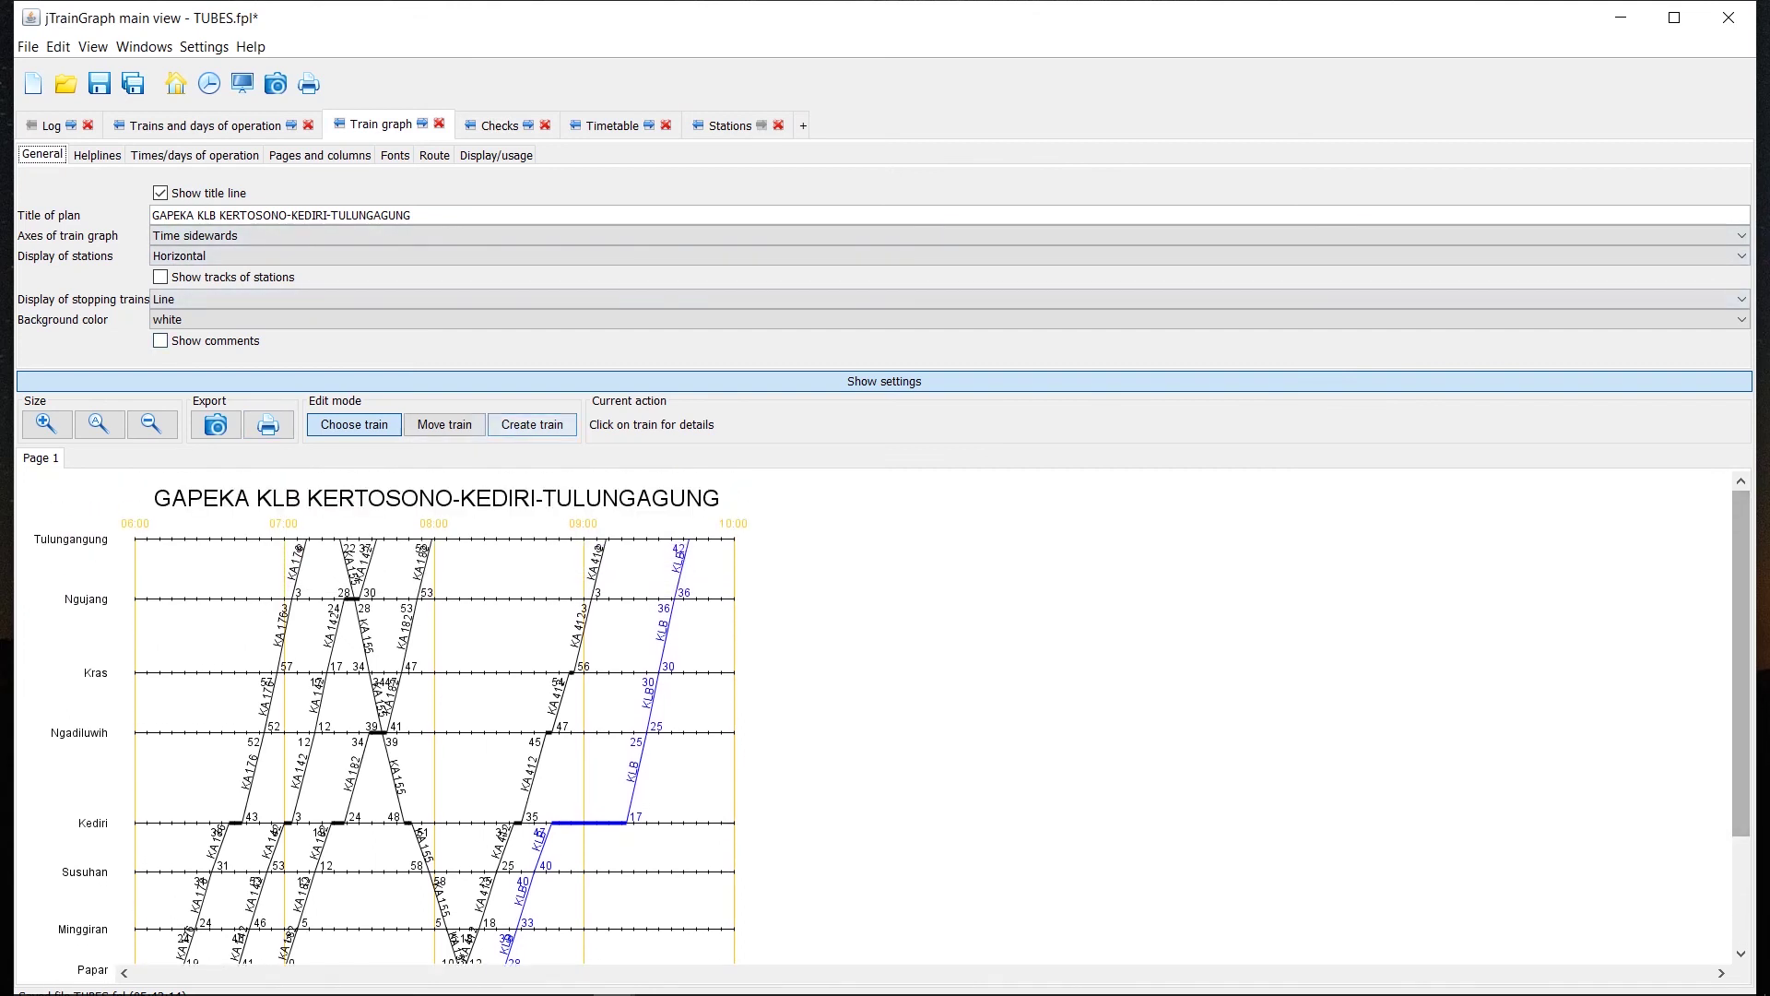
{"action": "left_click", "coordinate": [267, 424]}
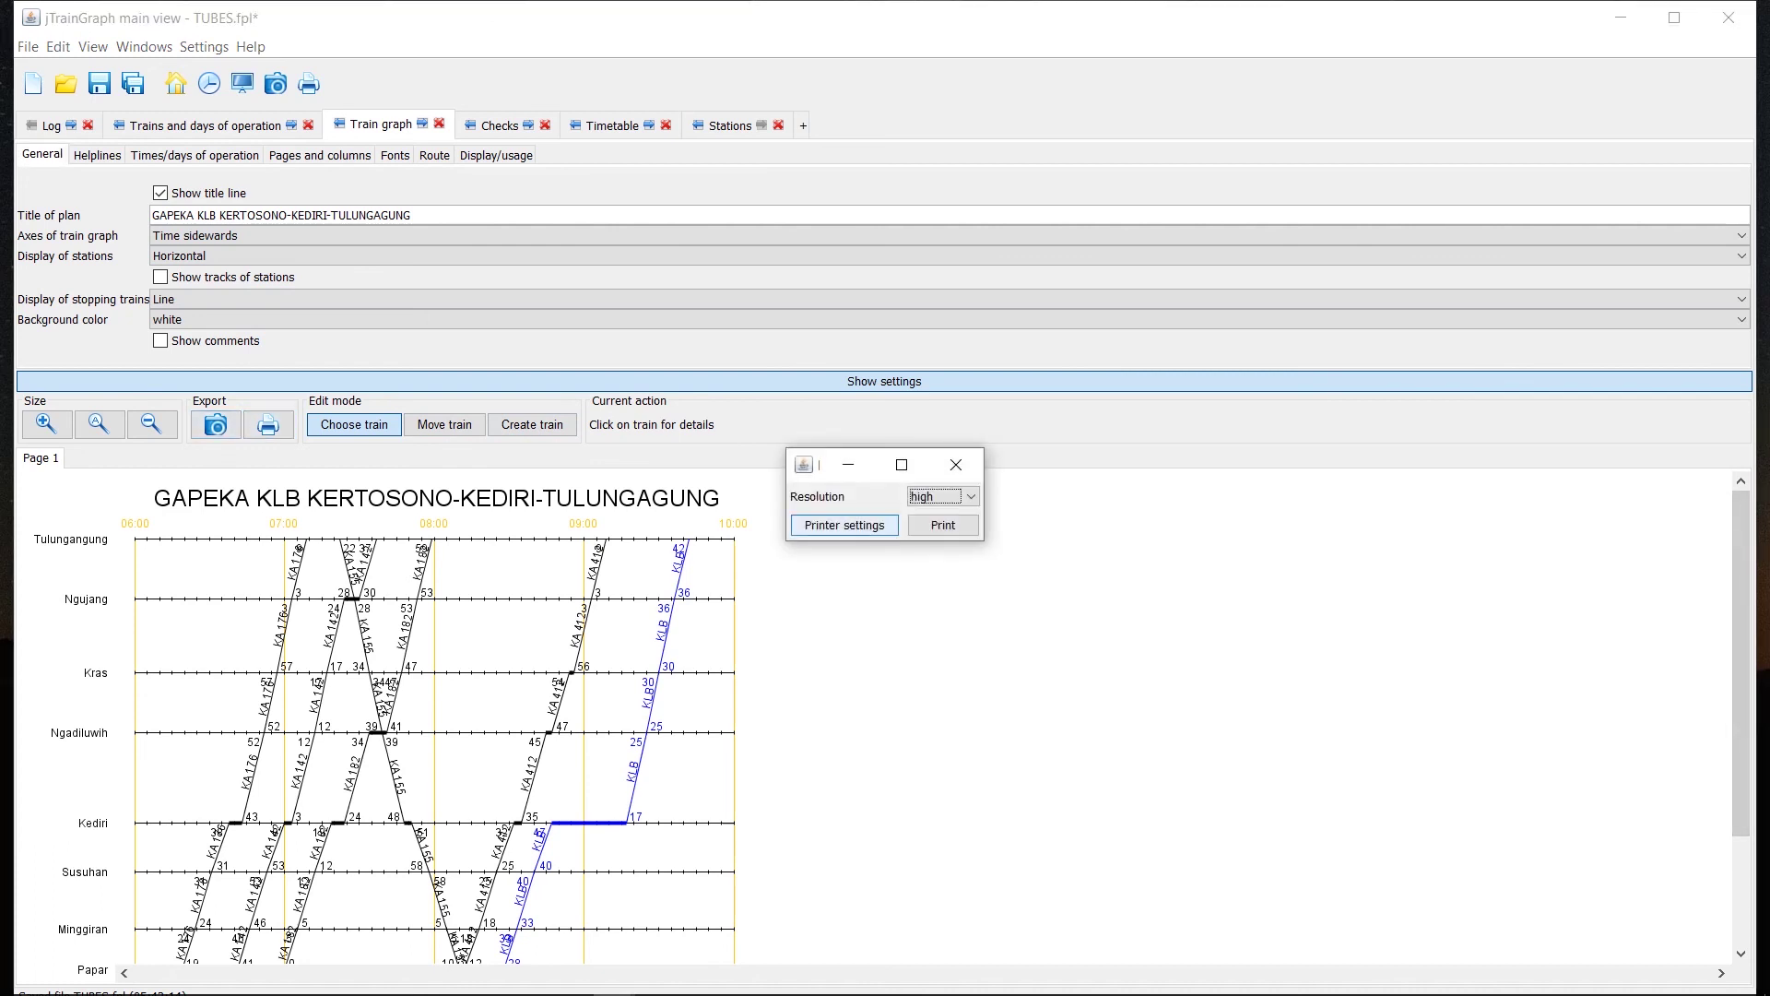
{"action": "left_click", "coordinate": [844, 524]}
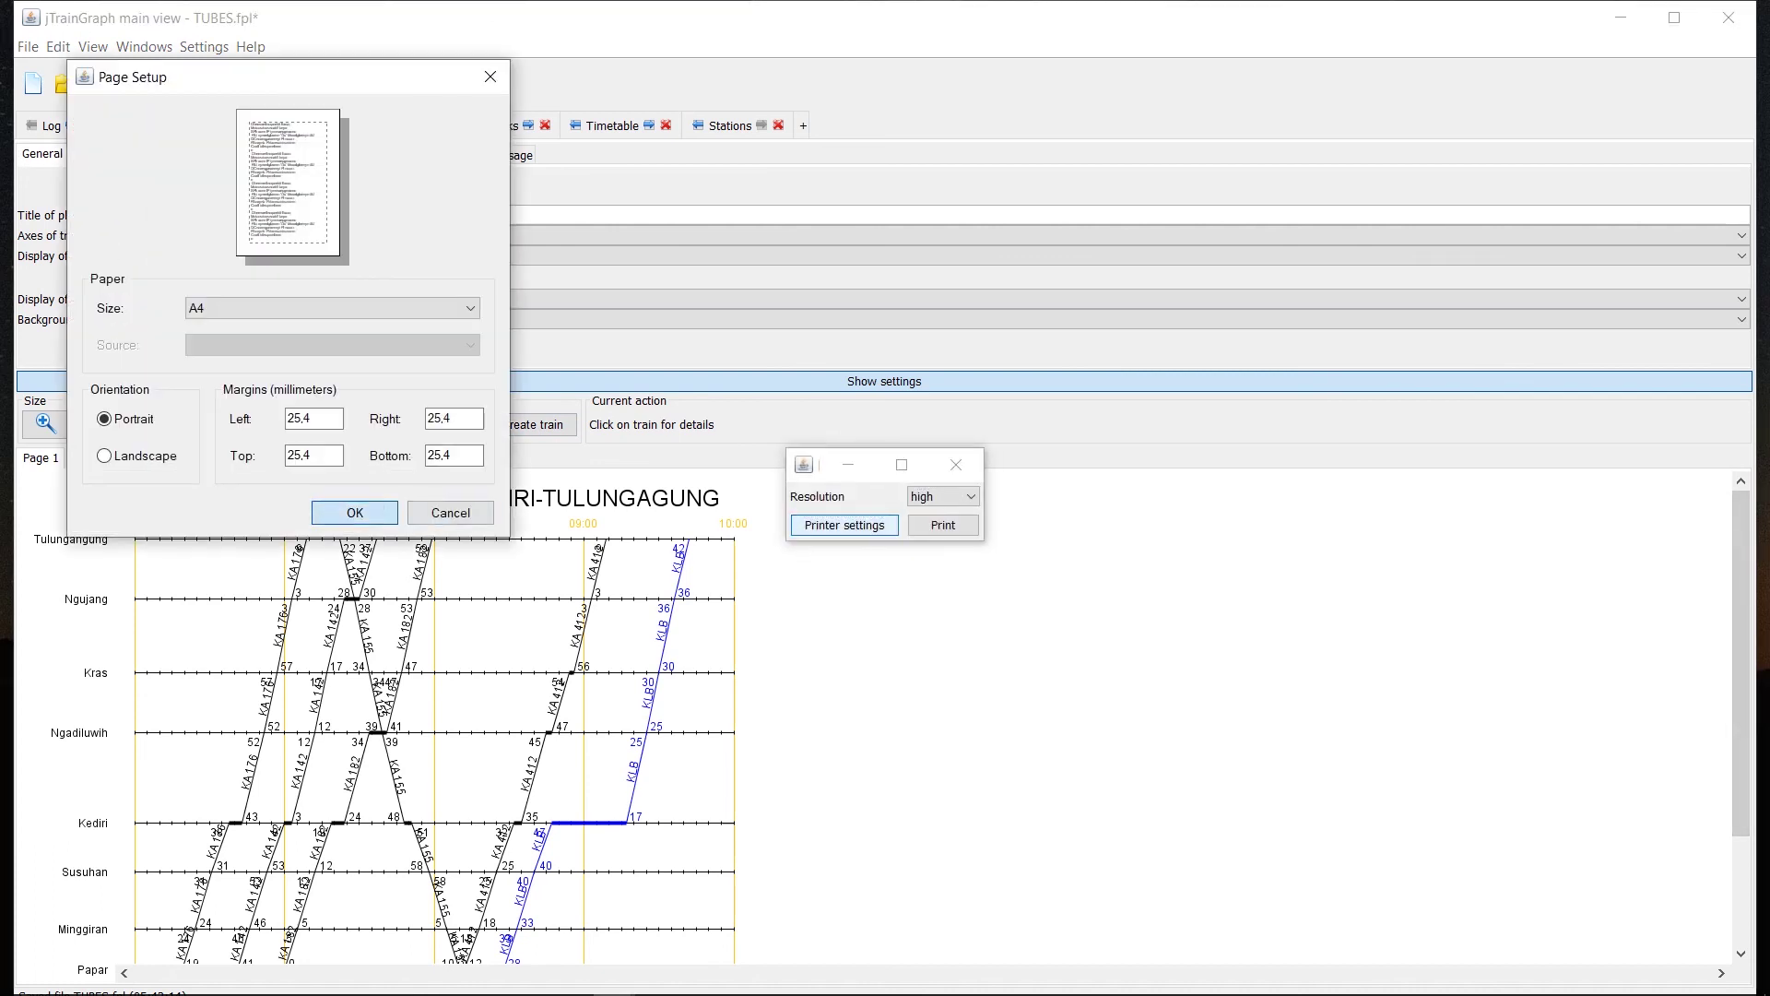
{"action": "left_click", "coordinate": [348, 510]}
{"action": "left_click", "coordinate": [943, 524]}
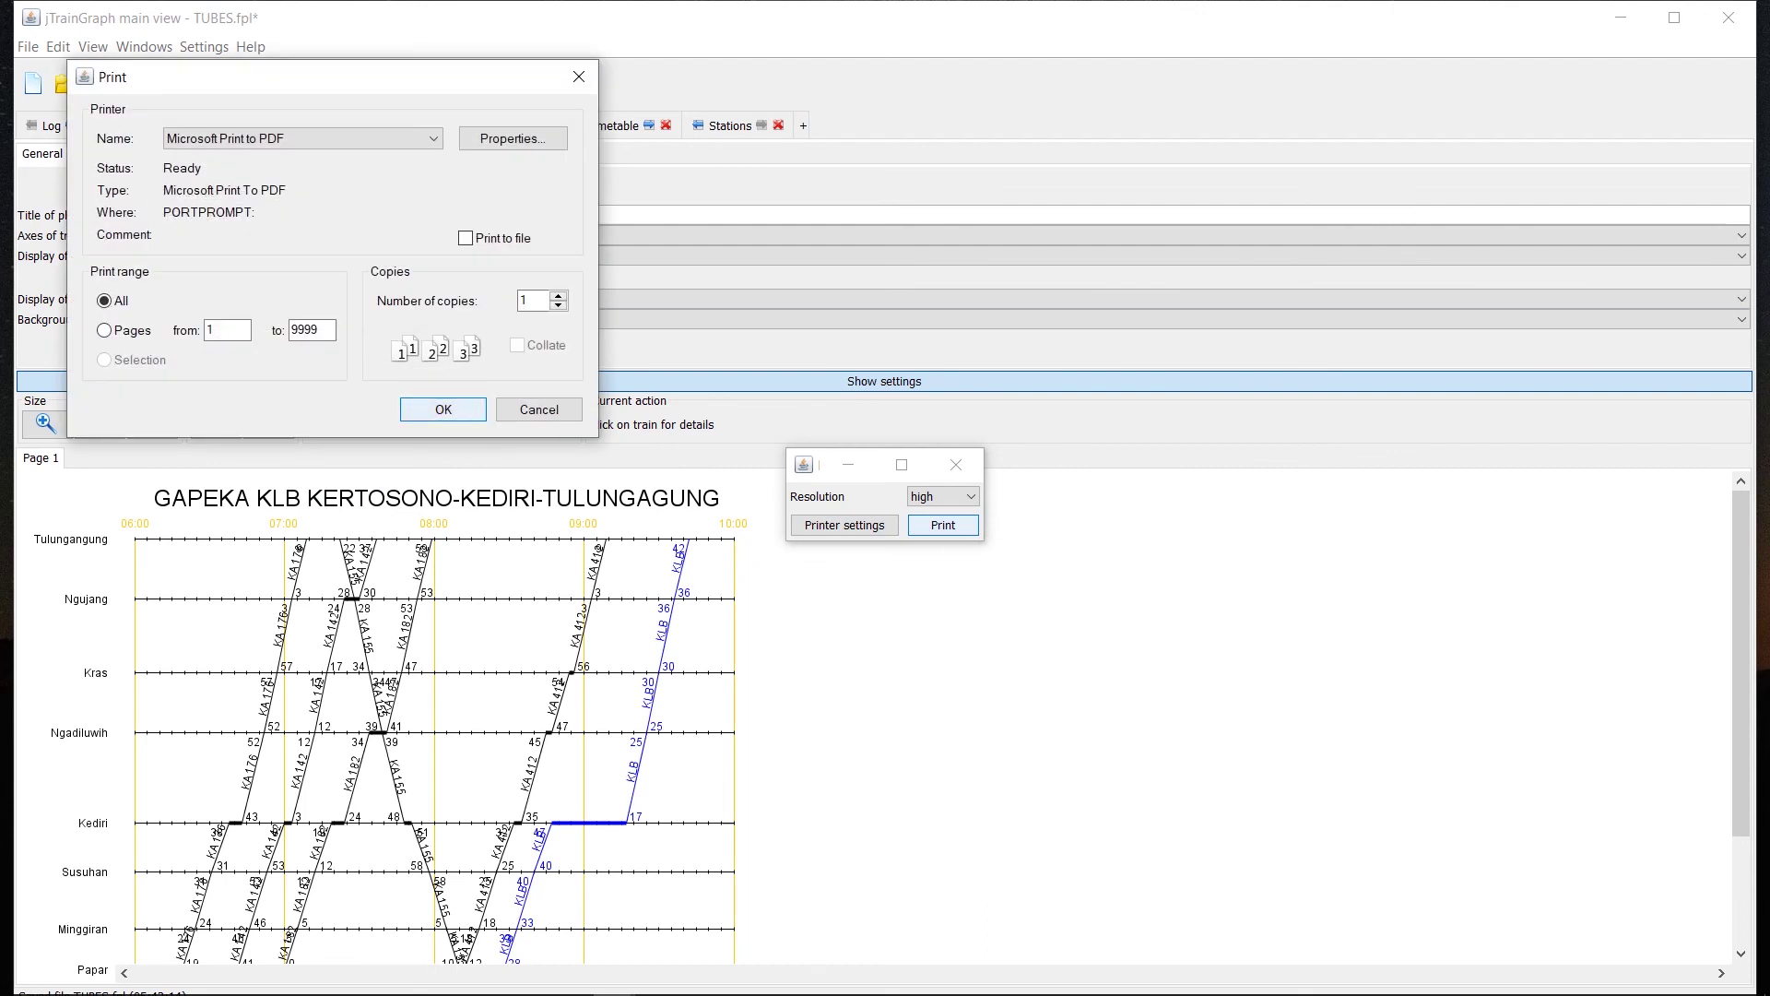
{"action": "key", "text": "Return"}
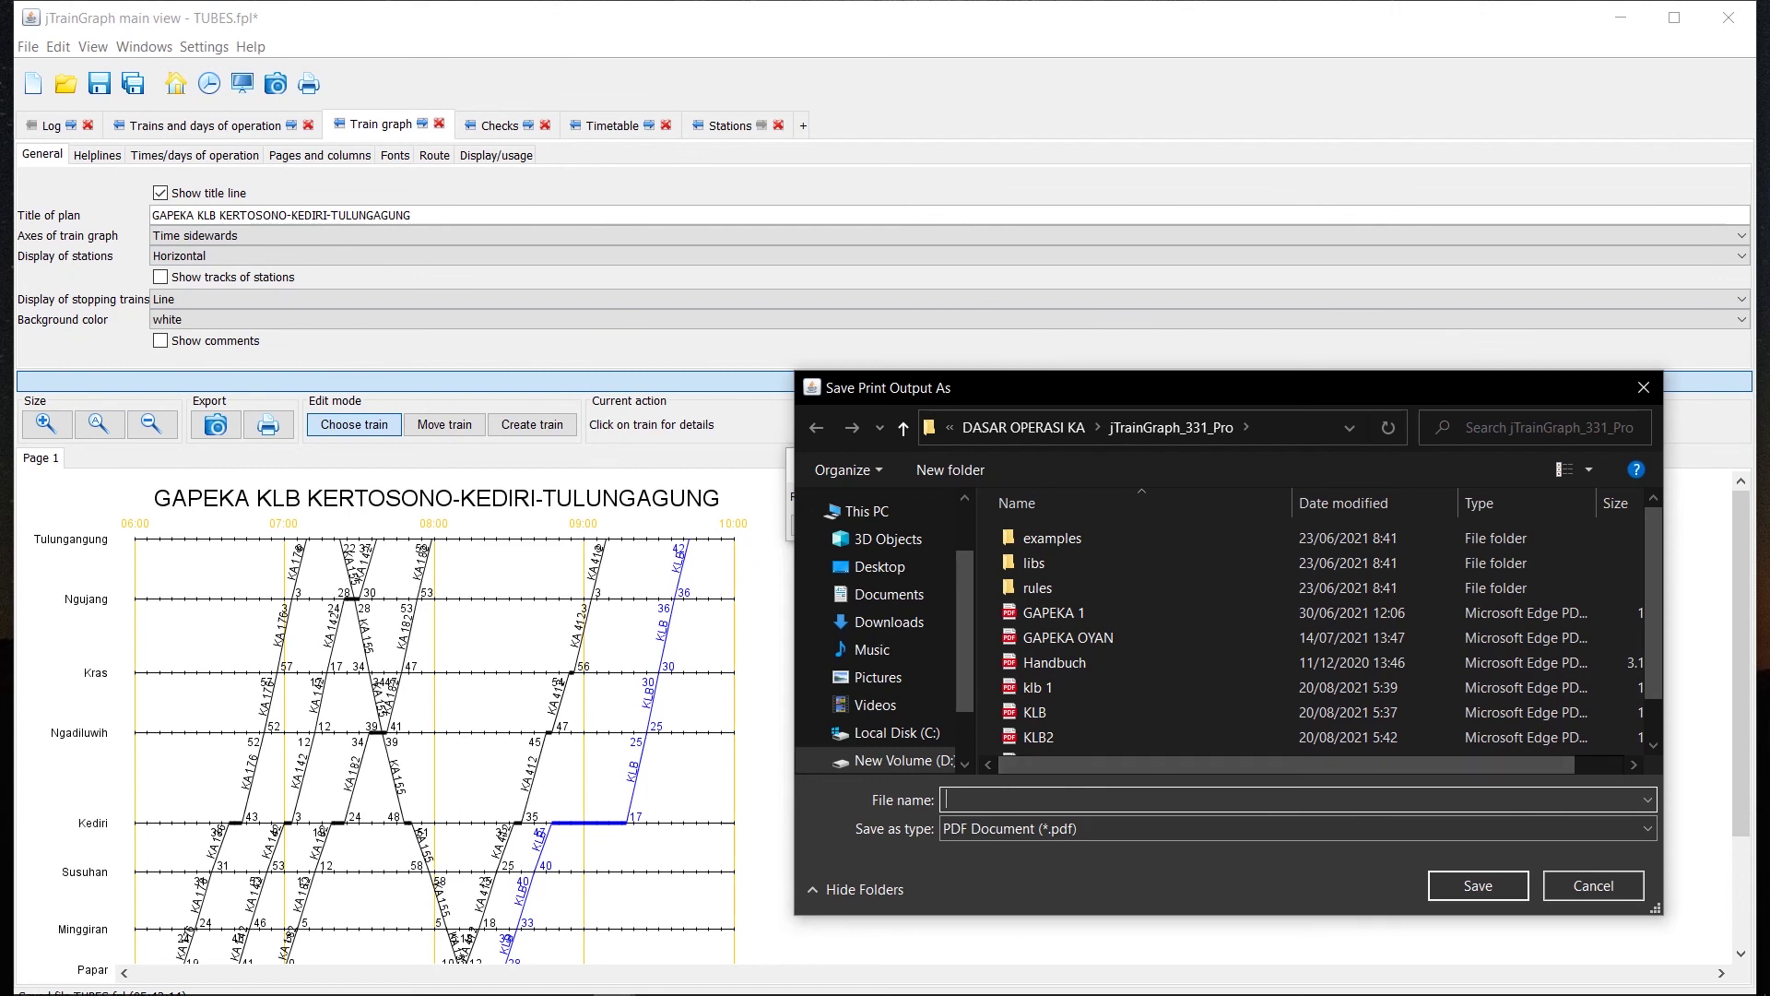
{"action": "type", "text": "KLB "}
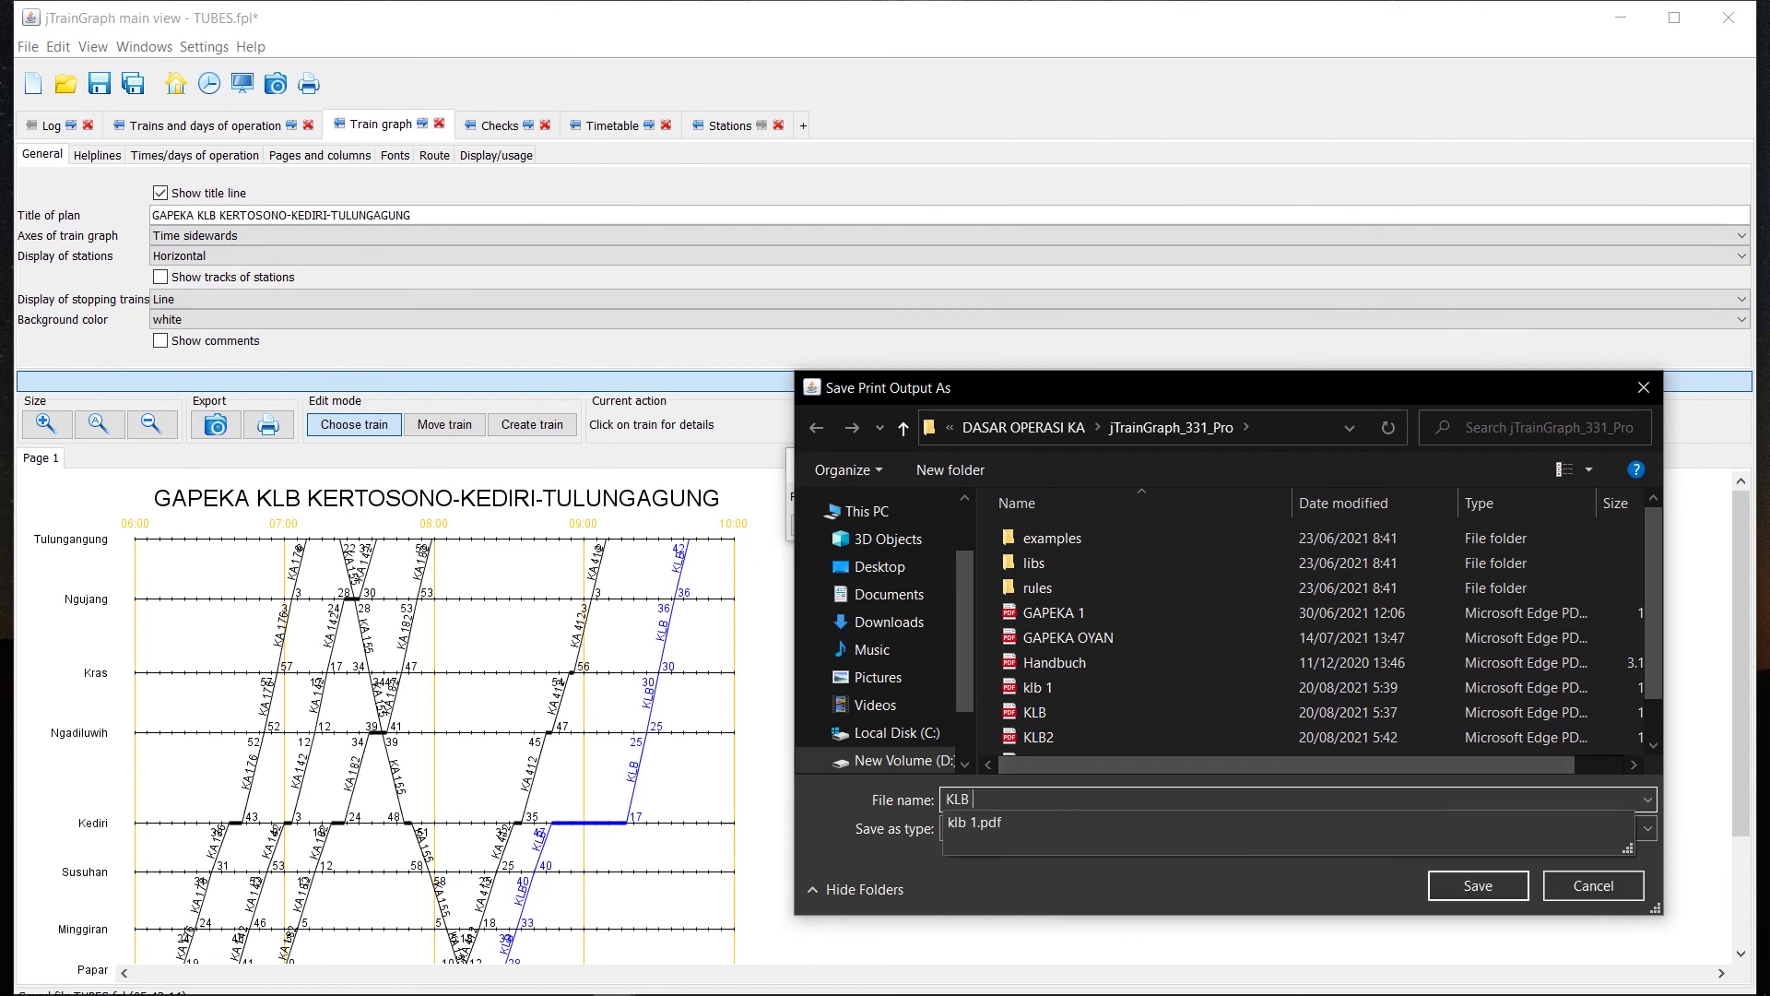
{"action": "type", "text": "4"}
{"action": "key", "text": "Return"}
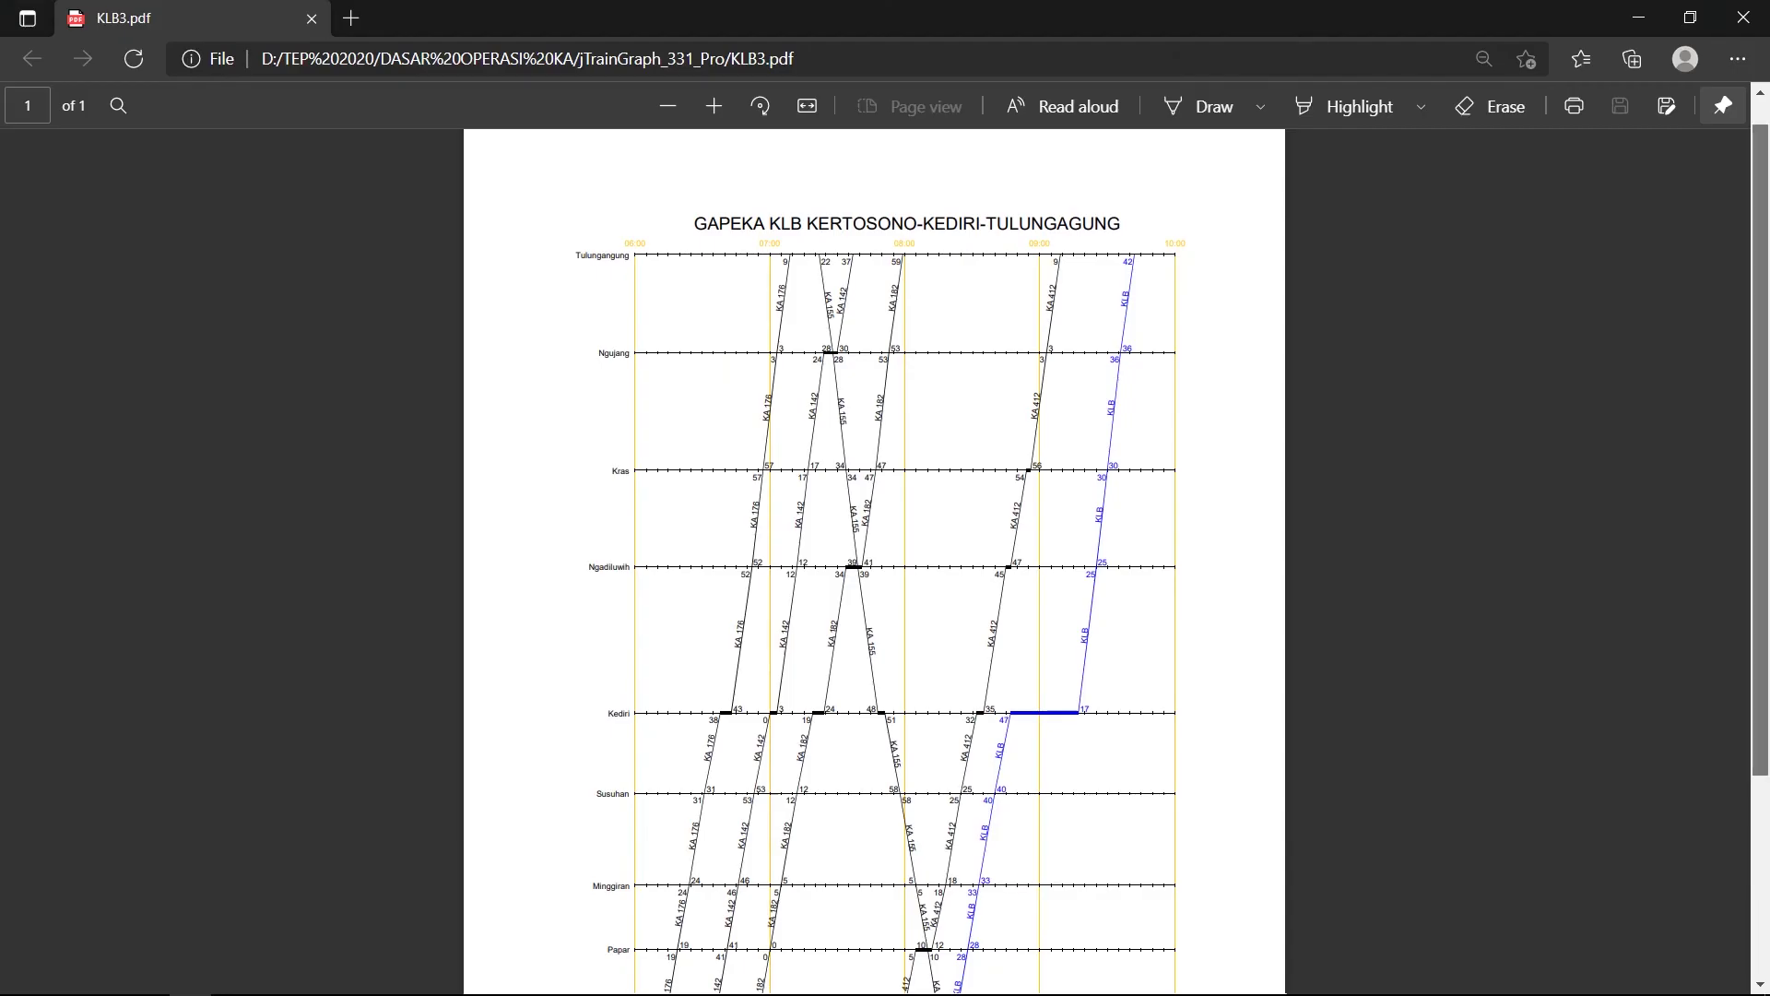
Step: Review the whole printed train graph in KLB3.pdf, from Tulungangung down to Kertosono
{"action": "scroll", "coordinate": [874, 553], "scroll_direction": "up", "scroll_amount": 1}
{"action": "scroll", "coordinate": [874, 554], "scroll_direction": "down", "scroll_amount": 2}
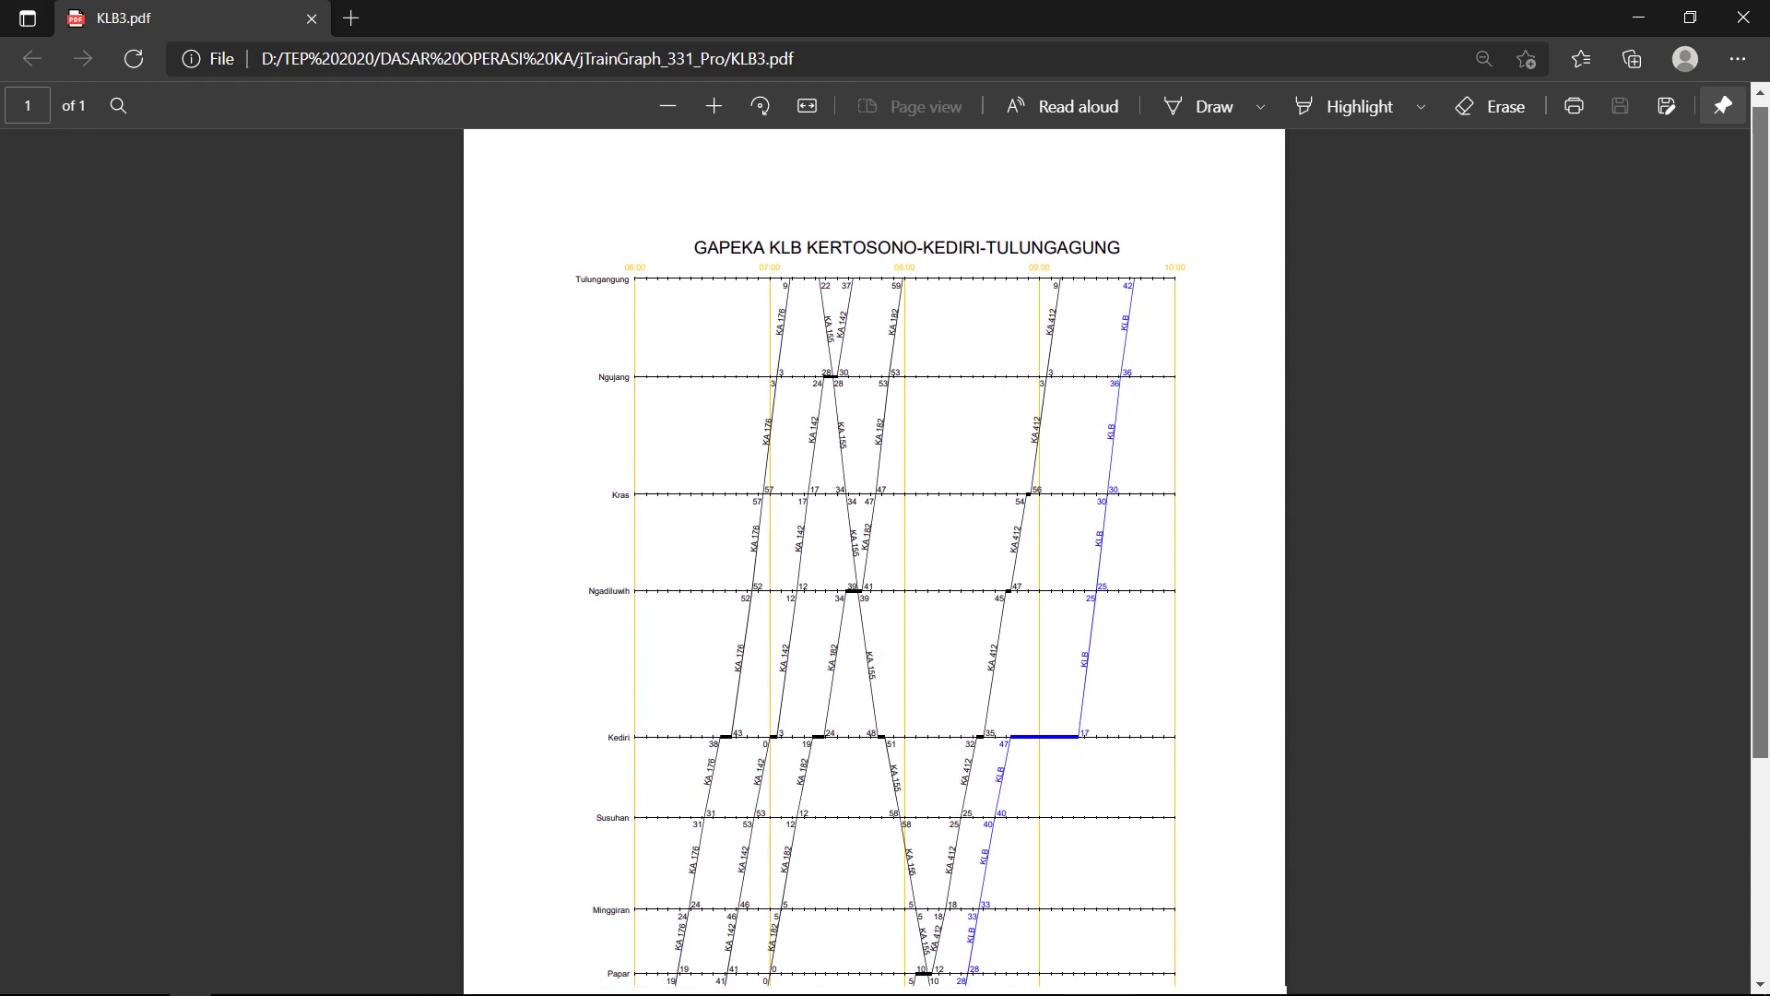
{"action": "scroll", "coordinate": [874, 553], "scroll_direction": "down", "scroll_amount": 4}
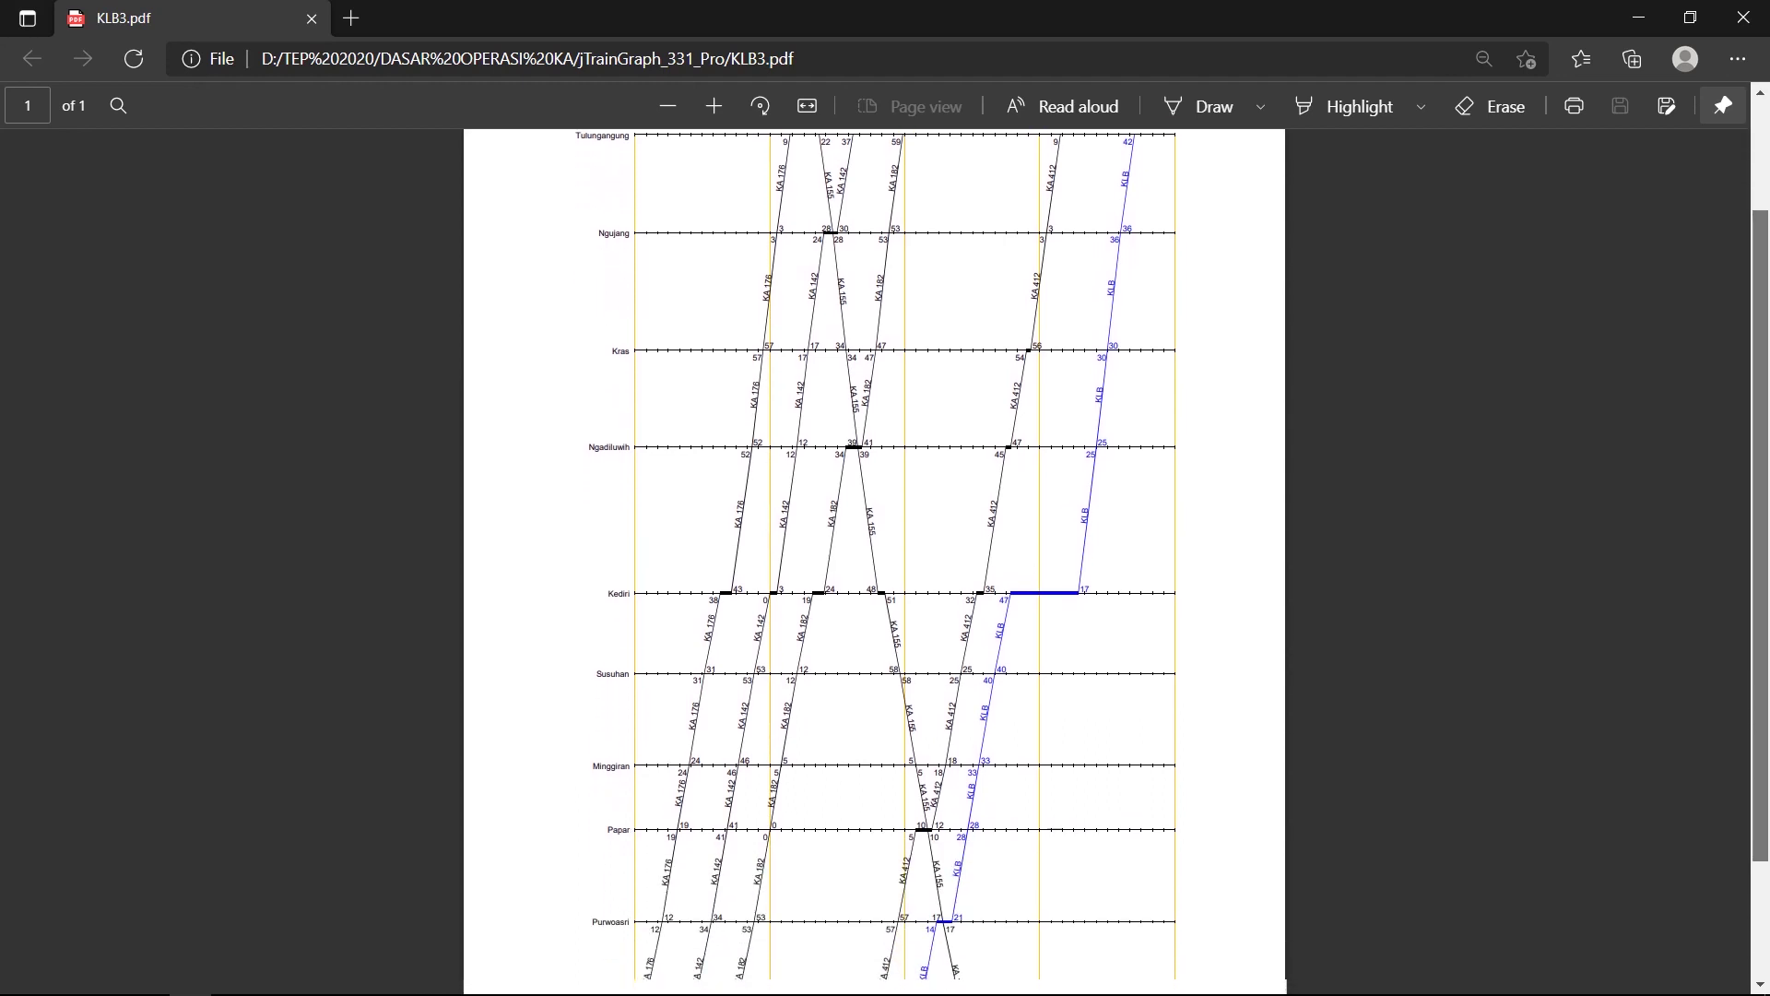
{"action": "scroll", "coordinate": [874, 553], "scroll_direction": "down", "scroll_amount": 1}
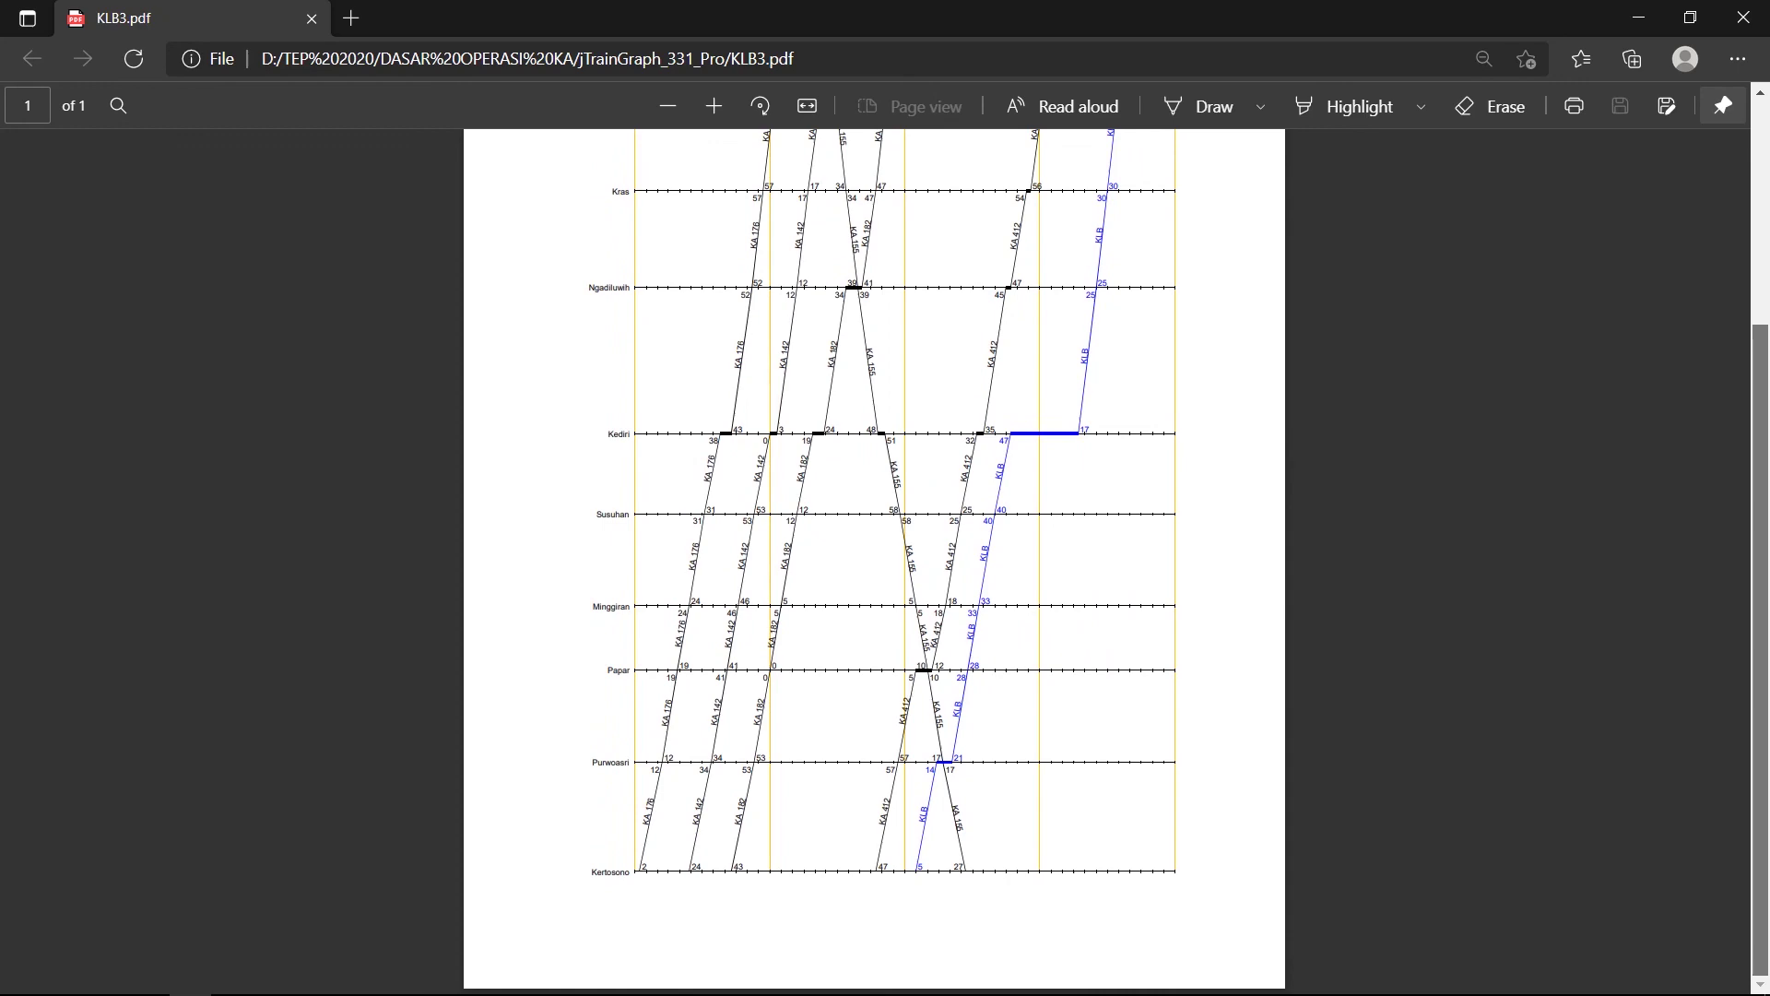